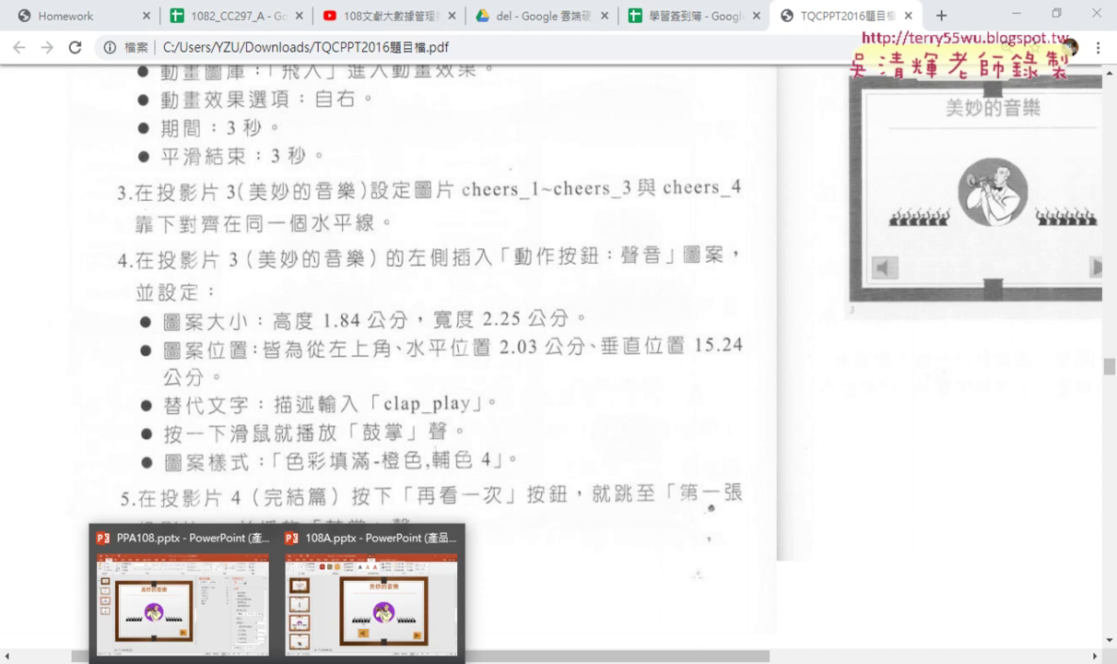
Step: Switch to the PPA108.pptx PowerPoint window, which shows slide 3
{"action": "left_click", "coordinate": [232, 585]}
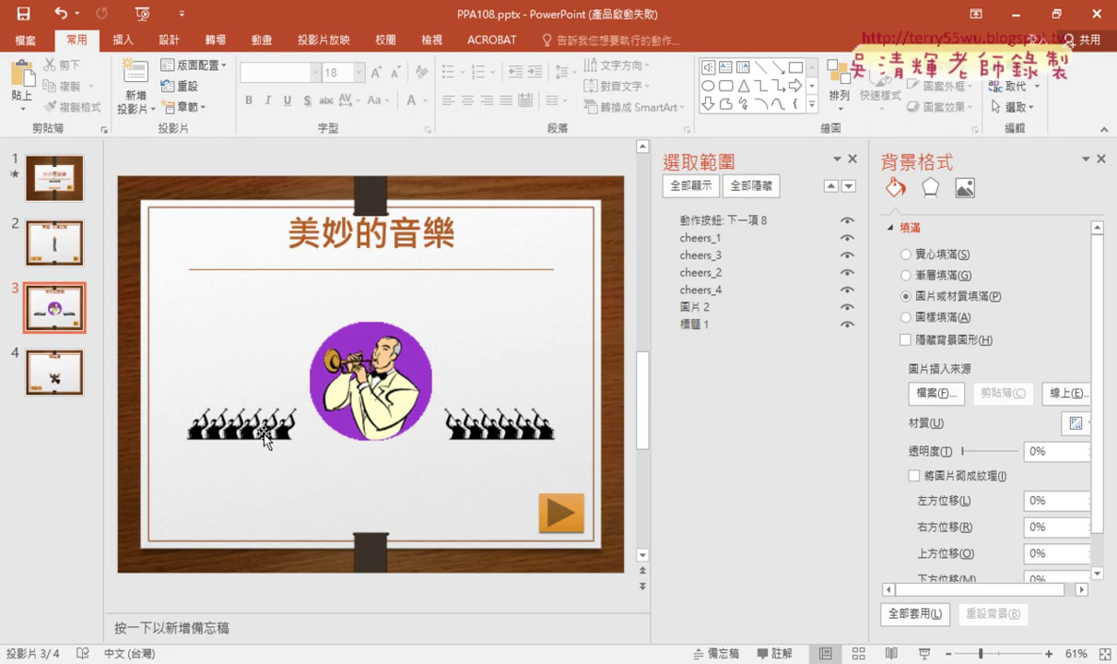
Step: Raise the cheers_2 and cheers_4 clapping groups on slide 3, then close Format Picture
{"action": "left_click_drag", "start_coordinate": [259, 429], "coordinate": [264, 361]}
{"action": "left_click_drag", "start_coordinate": [471, 424], "coordinate": [470, 342]}
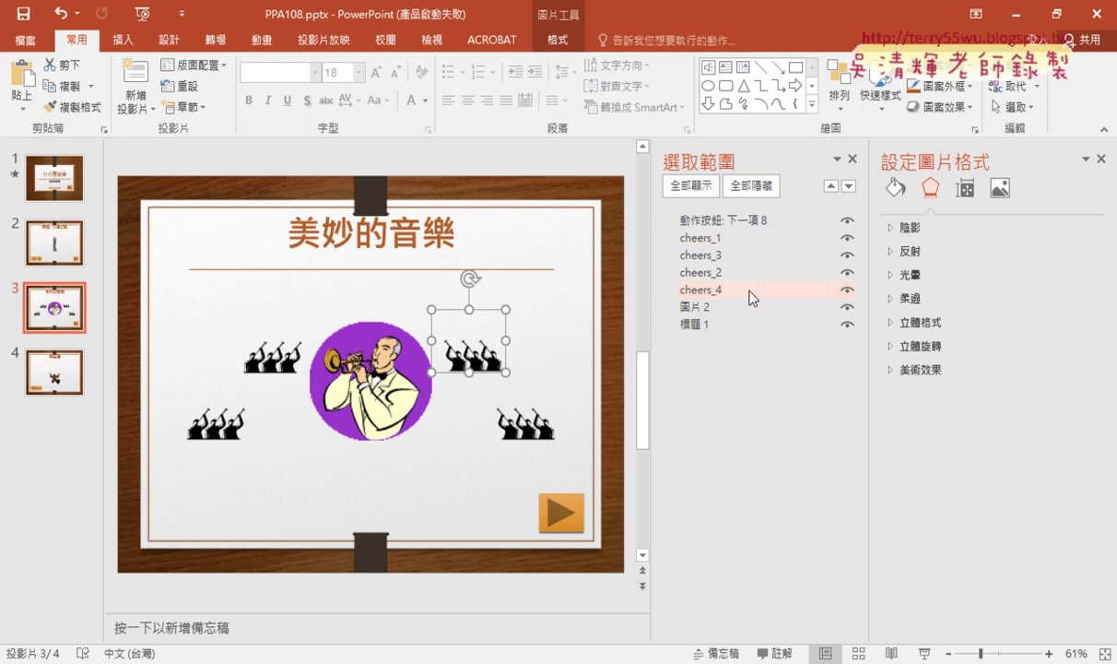
{"action": "left_click", "coordinate": [1102, 164]}
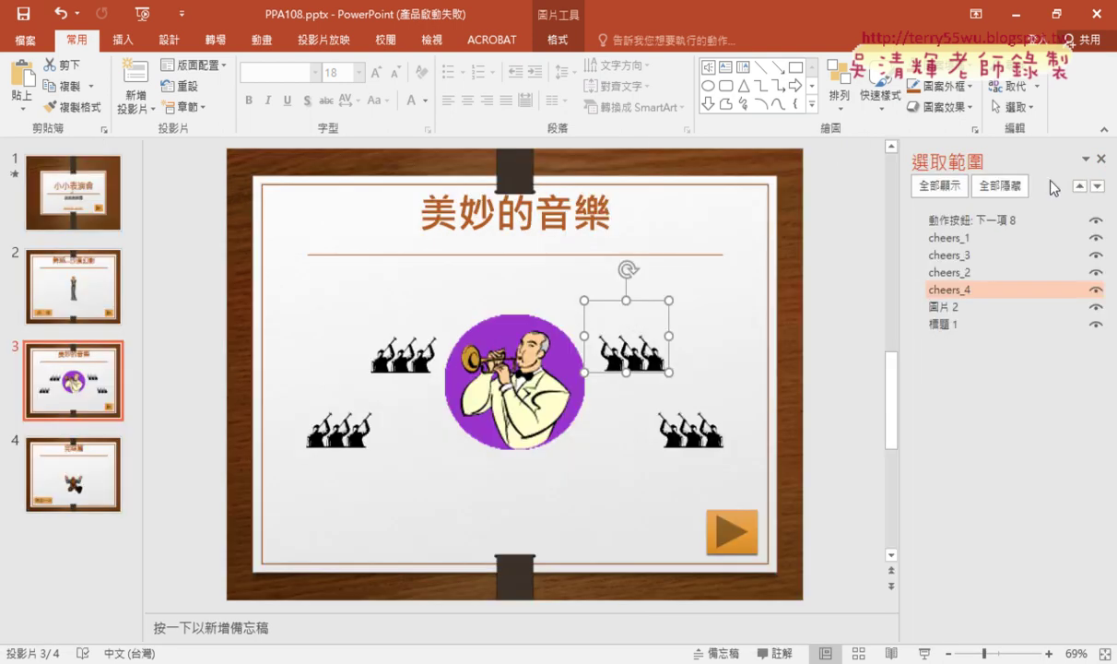
Step: Reopen the Selection Pane listing slide 3's objects and mark the cheers_4 entry
{"action": "left_click", "coordinate": [1015, 107]}
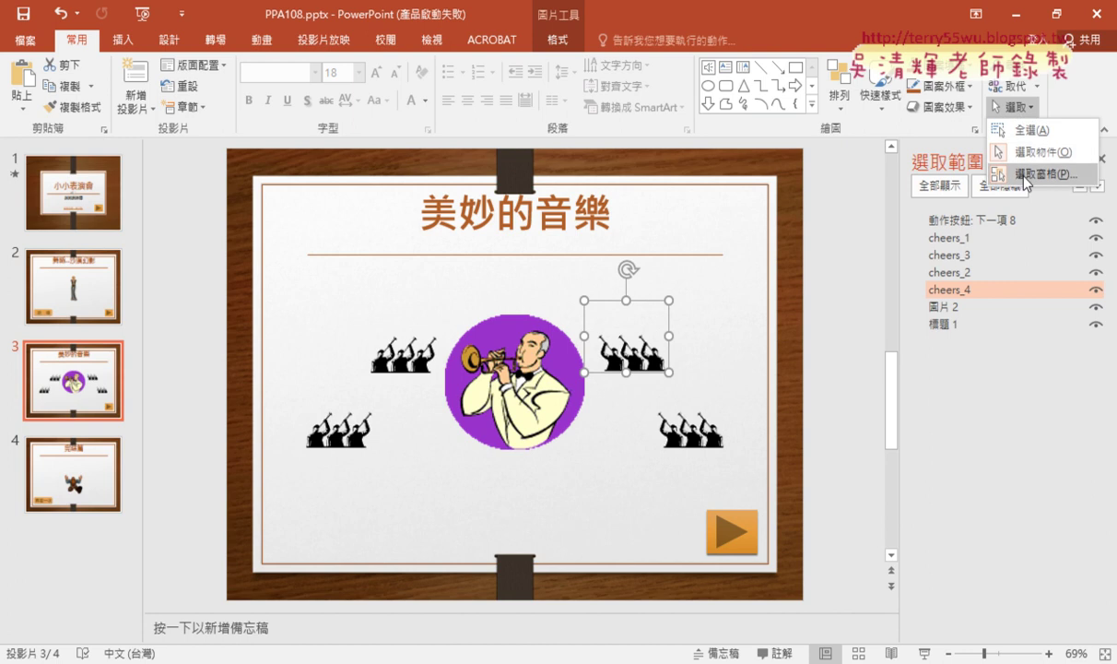
{"action": "left_click", "coordinate": [1027, 175]}
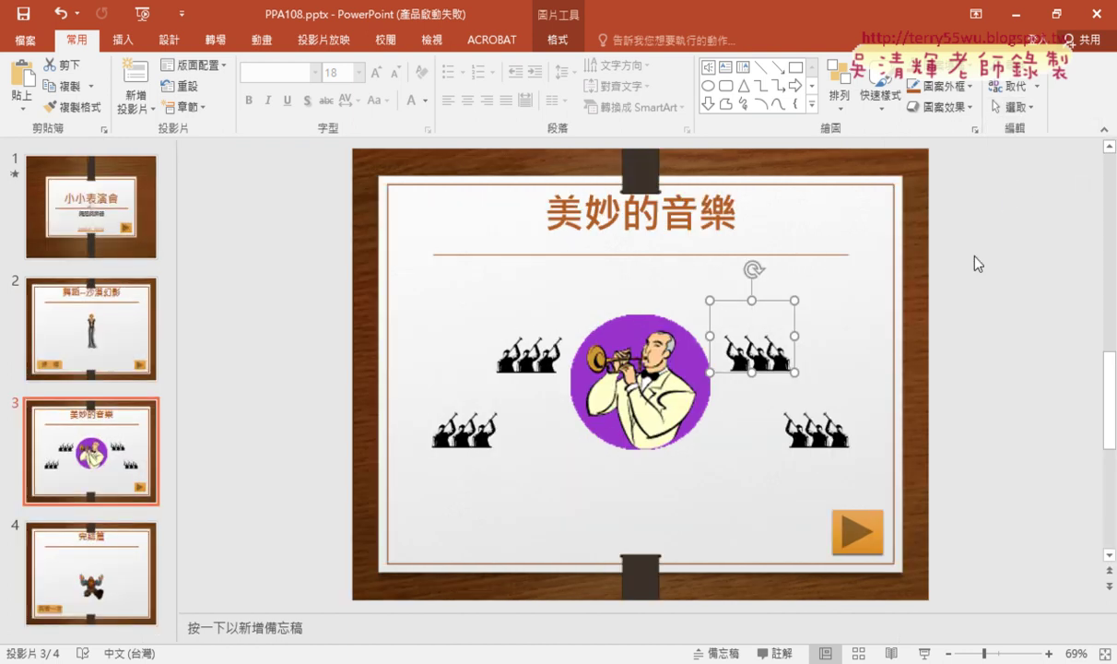
{"action": "left_click", "coordinate": [1029, 109]}
{"action": "left_click", "coordinate": [1047, 174]}
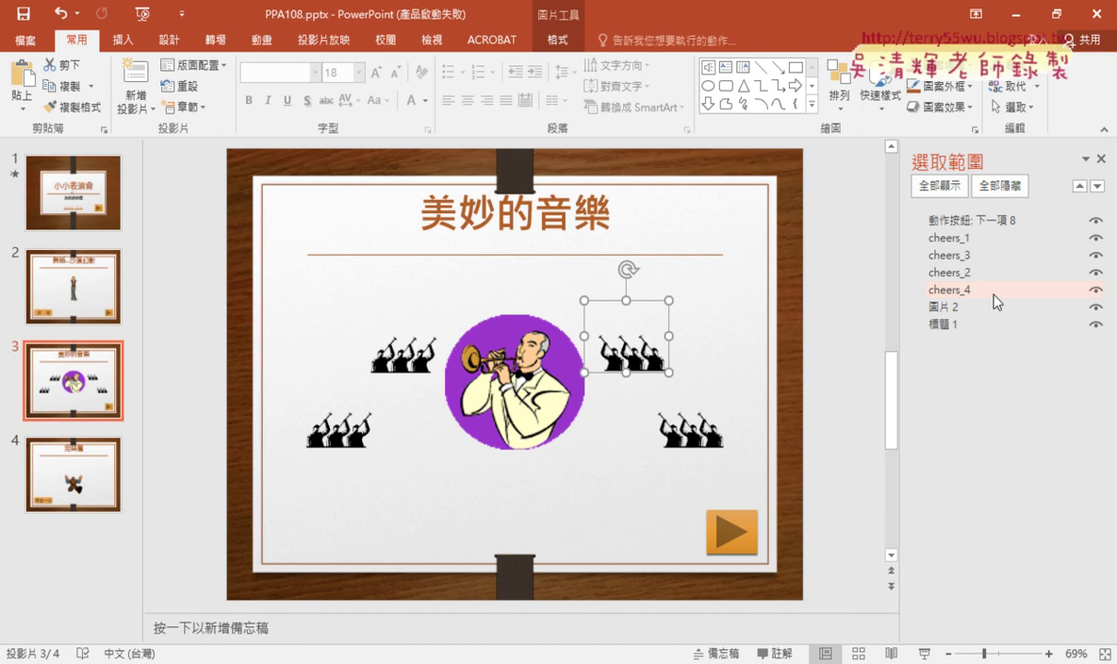
{"action": "mouse_move", "coordinate": [965, 296]}
{"action": "left_mouse_down"}
{"action": "mouse_move", "coordinate": [927, 299]}
{"action": "mouse_move", "coordinate": [980, 304]}
{"action": "left_mouse_up"}
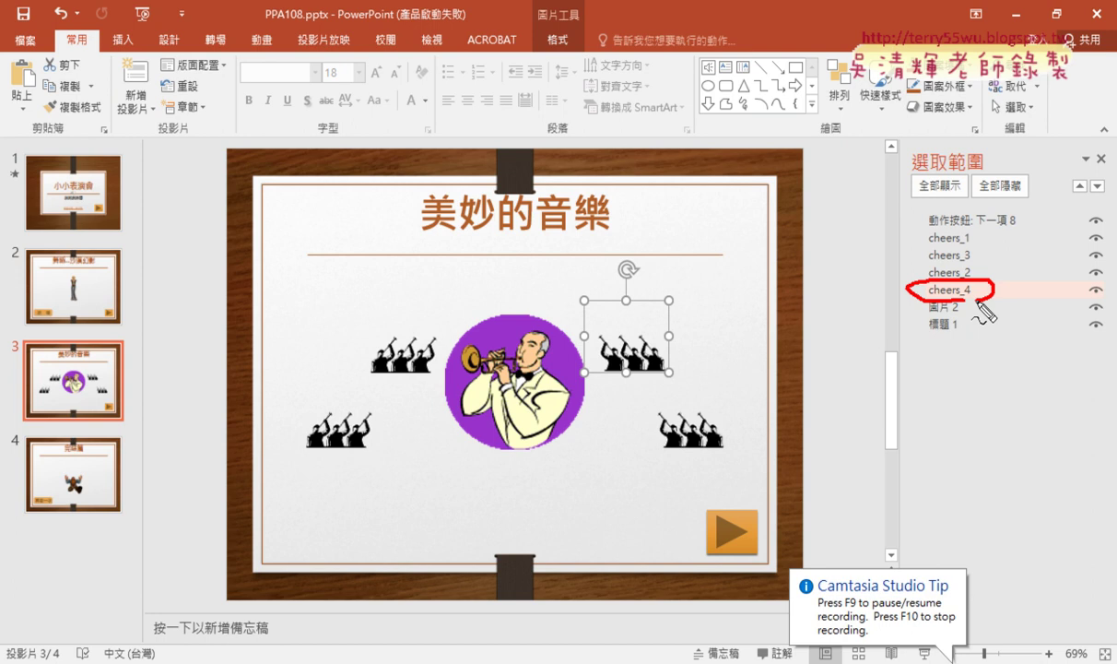
Step: Clear the pen marks and select cheers_1, cheers_2, cheers_3 and cheers_4 together
{"action": "left_click", "coordinate": [950, 239], "text": "ctrl"}
{"action": "left_click", "coordinate": [950, 242]}
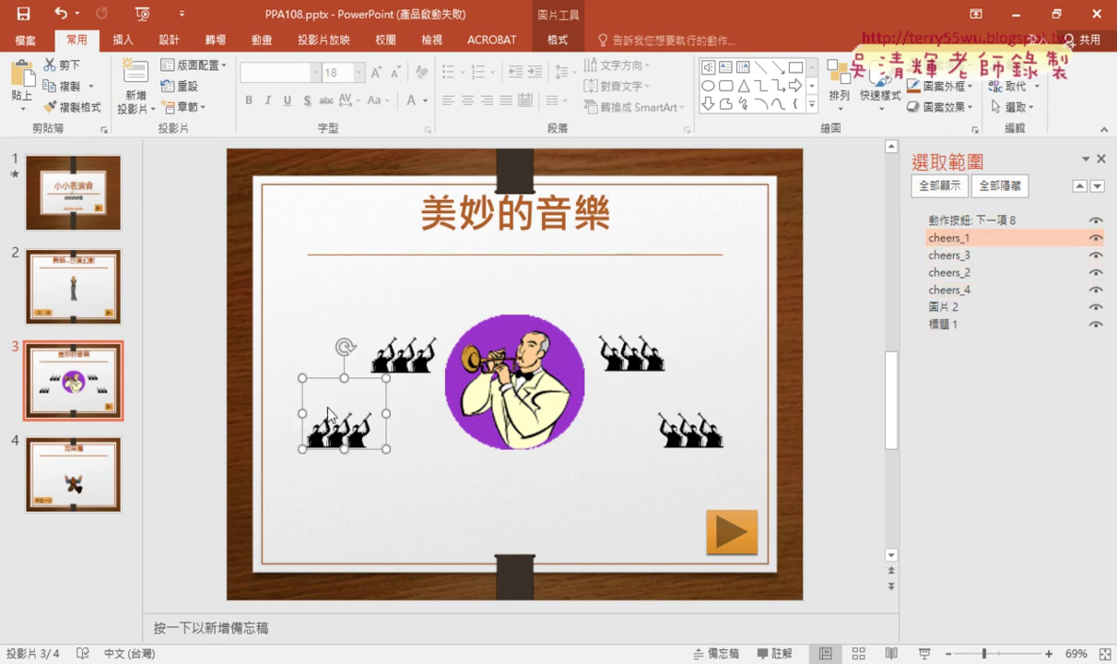
{"action": "left_click", "coordinate": [979, 256]}
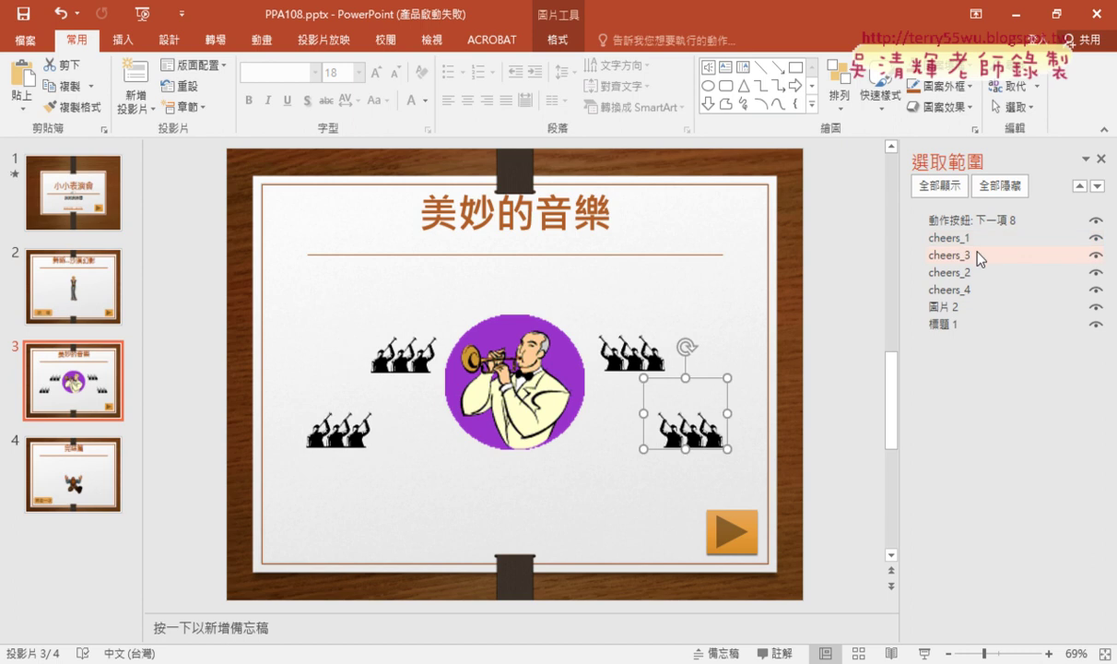
{"action": "left_click", "coordinate": [954, 274]}
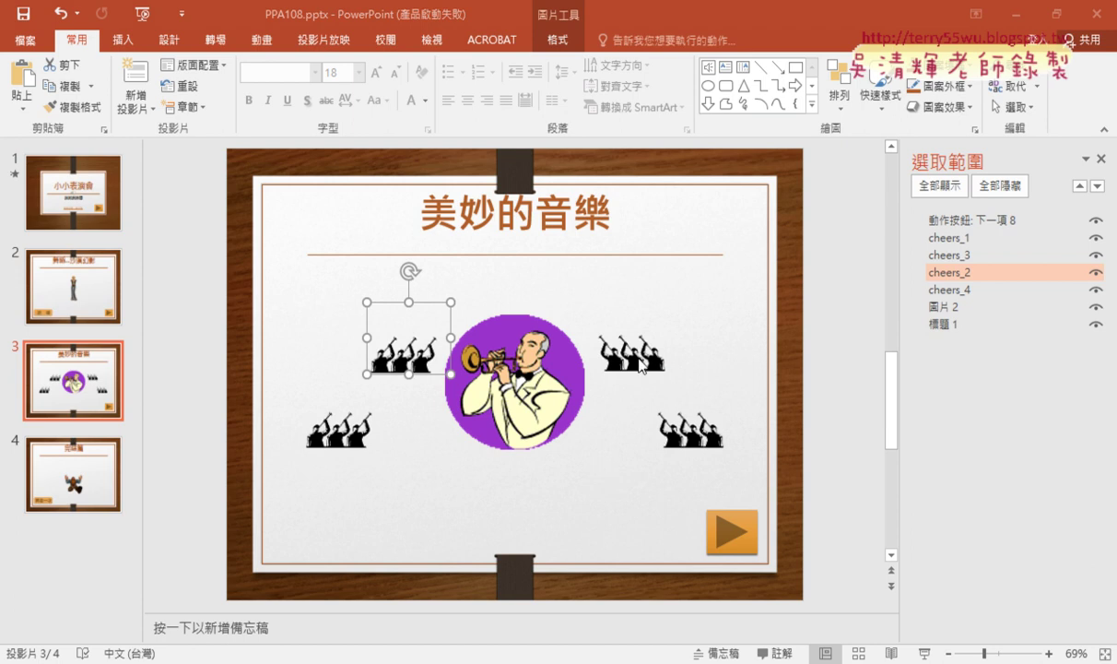
{"action": "left_click", "coordinate": [641, 410], "text": "shift"}
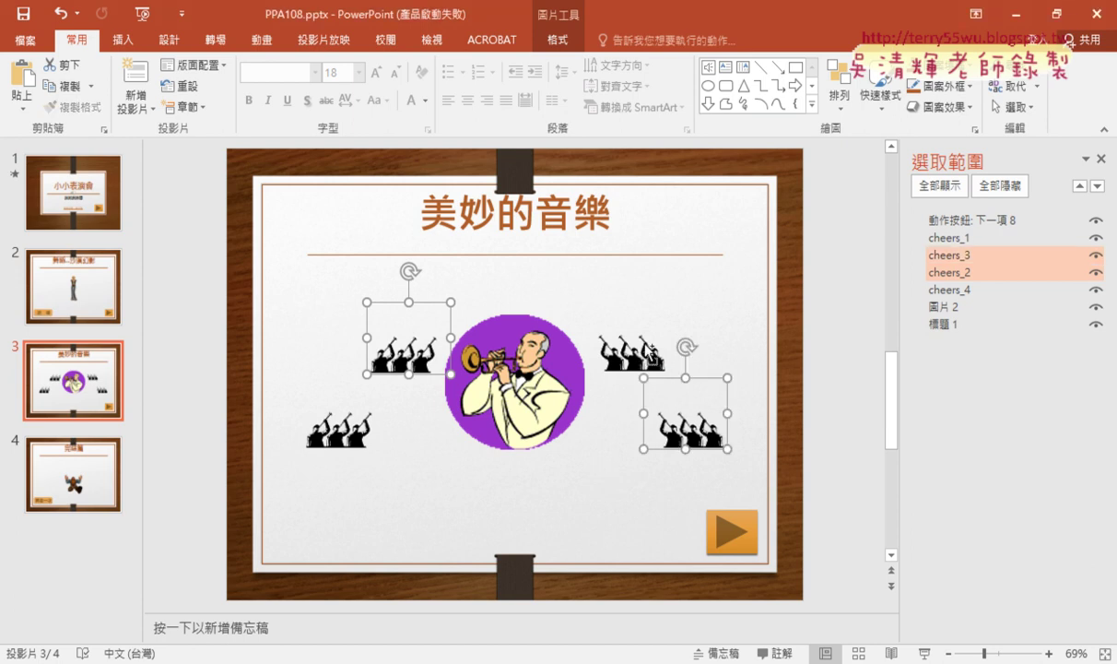
{"action": "left_click", "coordinate": [610, 327], "text": "shift"}
{"action": "left_click", "coordinate": [339, 415], "text": "shift"}
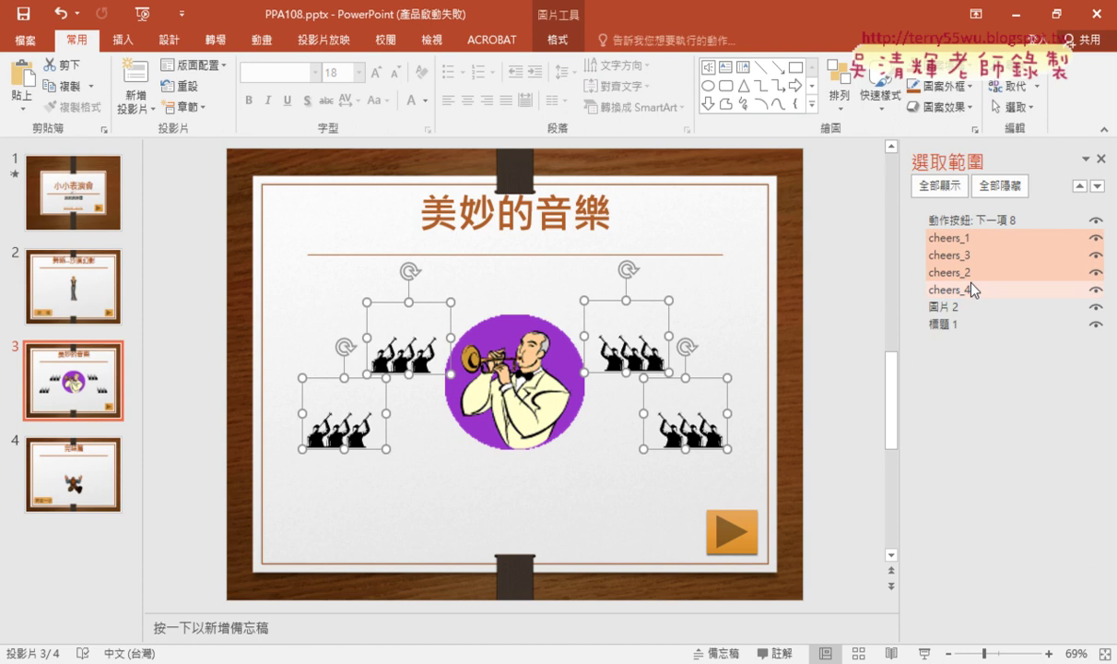
Step: Apply Align Bottom to the four cheers pictures, then return to the Chrome task PDF
{"action": "left_click", "coordinate": [558, 41]}
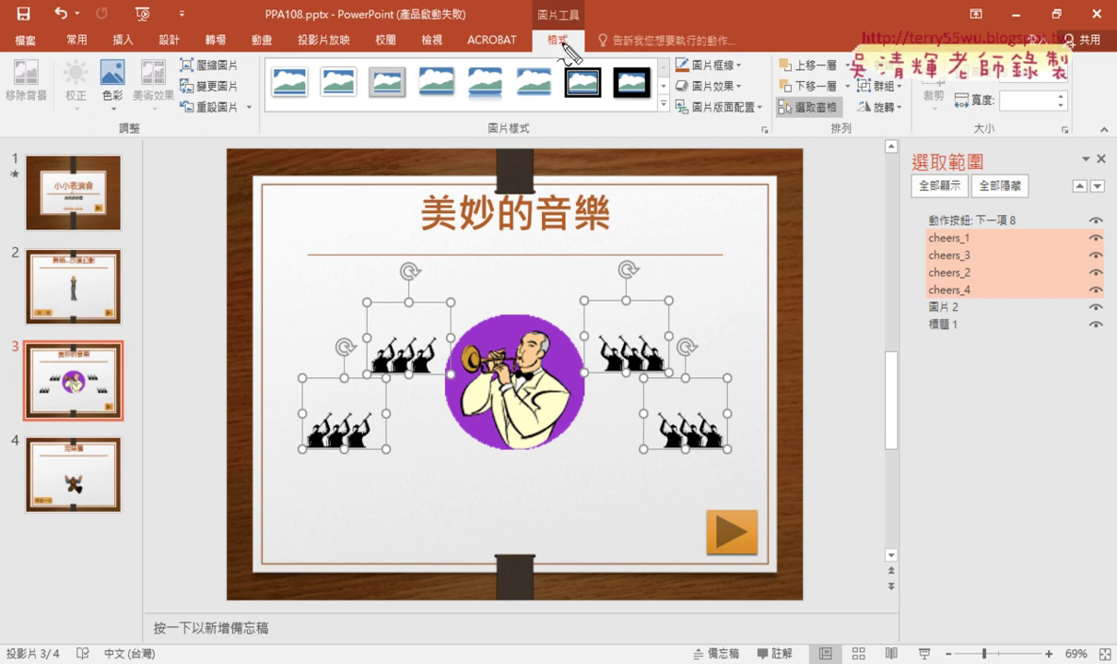
{"action": "left_click_drag", "start_coordinate": [564, 33], "coordinate": [558, 31]}
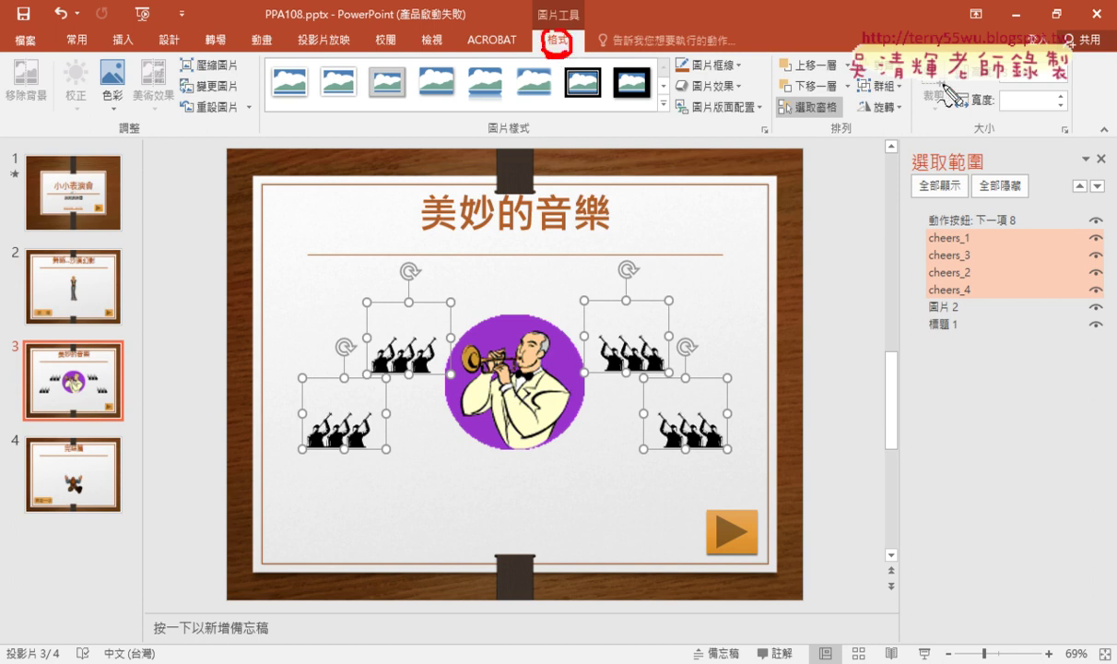
{"action": "left_click_drag", "start_coordinate": [859, 46], "coordinate": [884, 85]}
{"action": "key", "text": "Escape"}
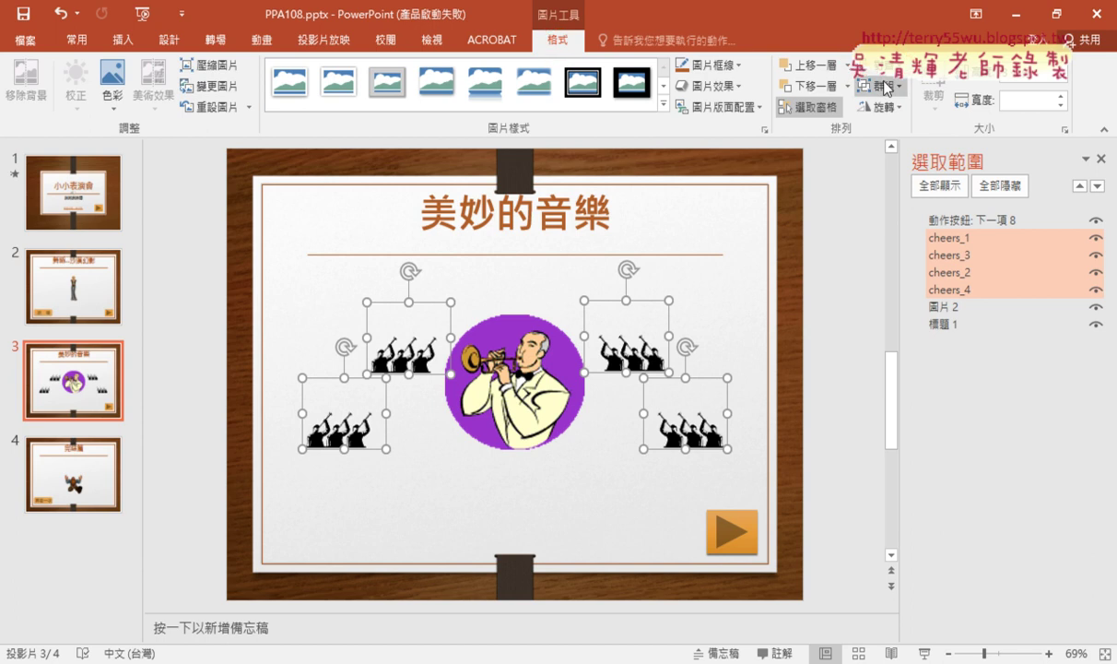
{"action": "left_click", "coordinate": [886, 87]}
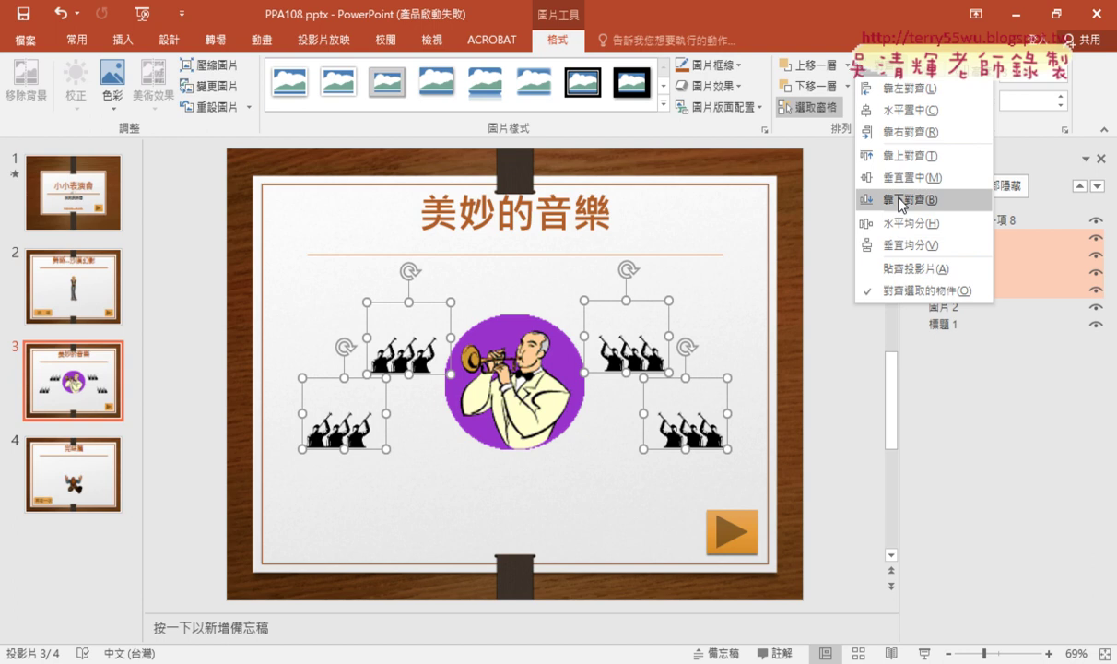
{"action": "left_click", "coordinate": [902, 200]}
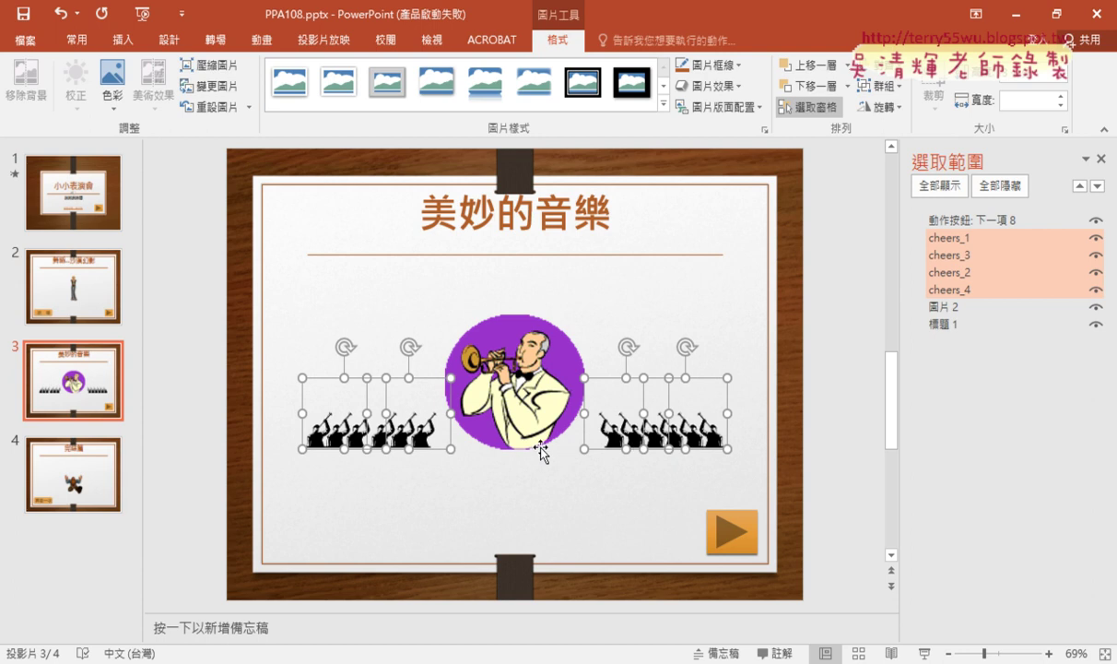
{"action": "key", "text": "alt+Tab"}
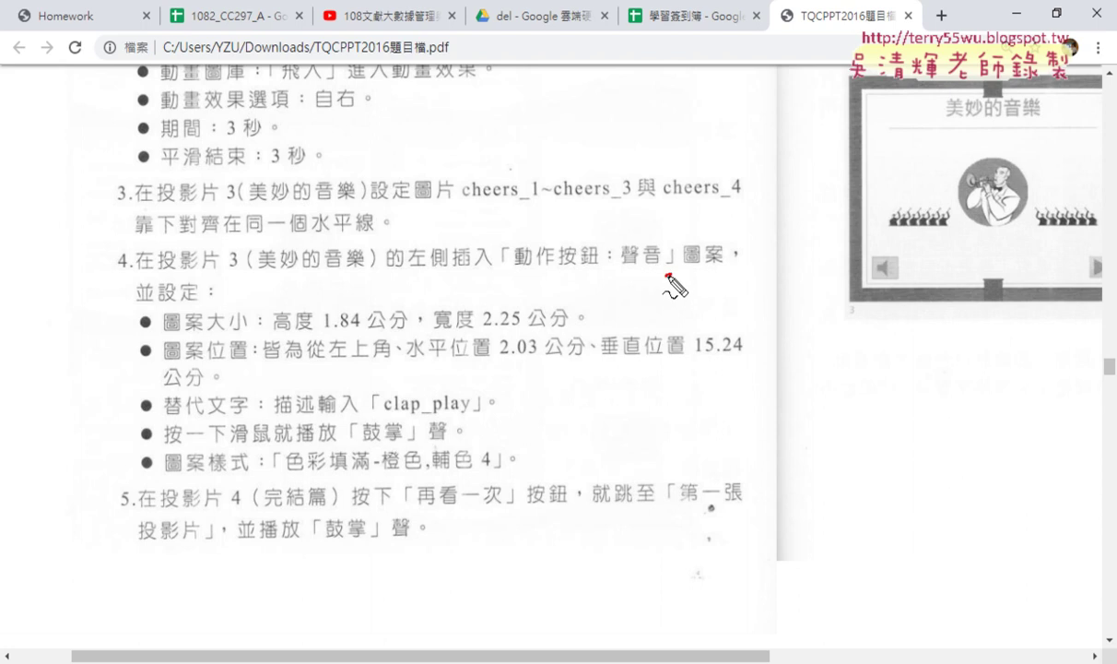
{"action": "left_click_drag", "start_coordinate": [641, 244], "coordinate": [666, 277]}
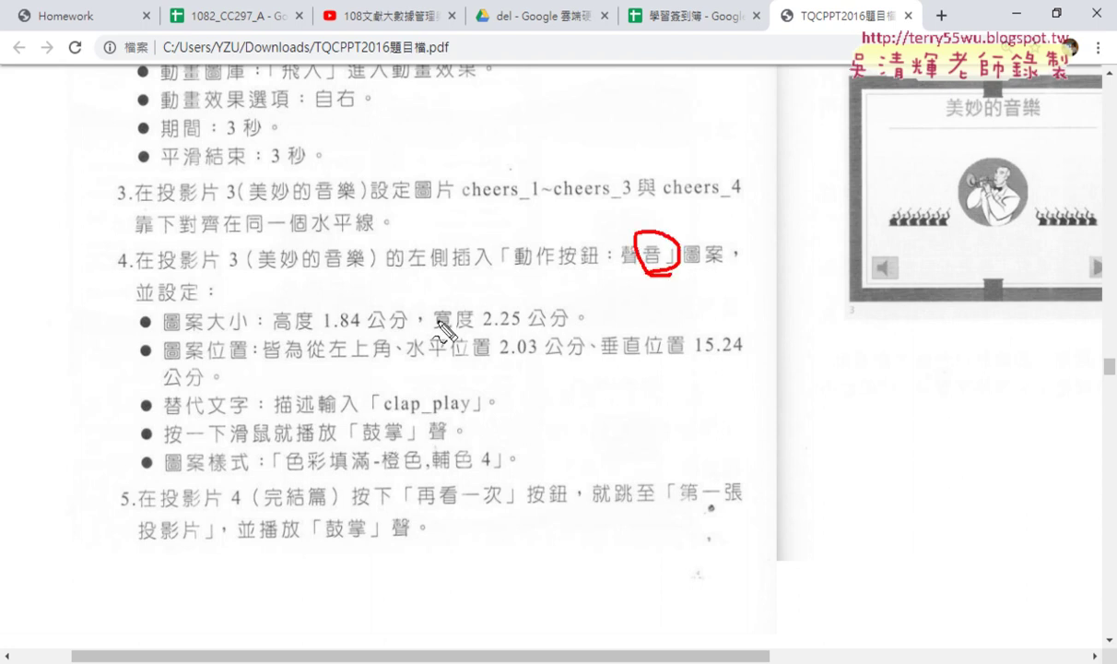
{"action": "left_click_drag", "start_coordinate": [197, 328], "coordinate": [247, 324]}
{"action": "left_click_drag", "start_coordinate": [322, 328], "coordinate": [366, 325]}
{"action": "left_click_drag", "start_coordinate": [478, 326], "coordinate": [530, 324]}
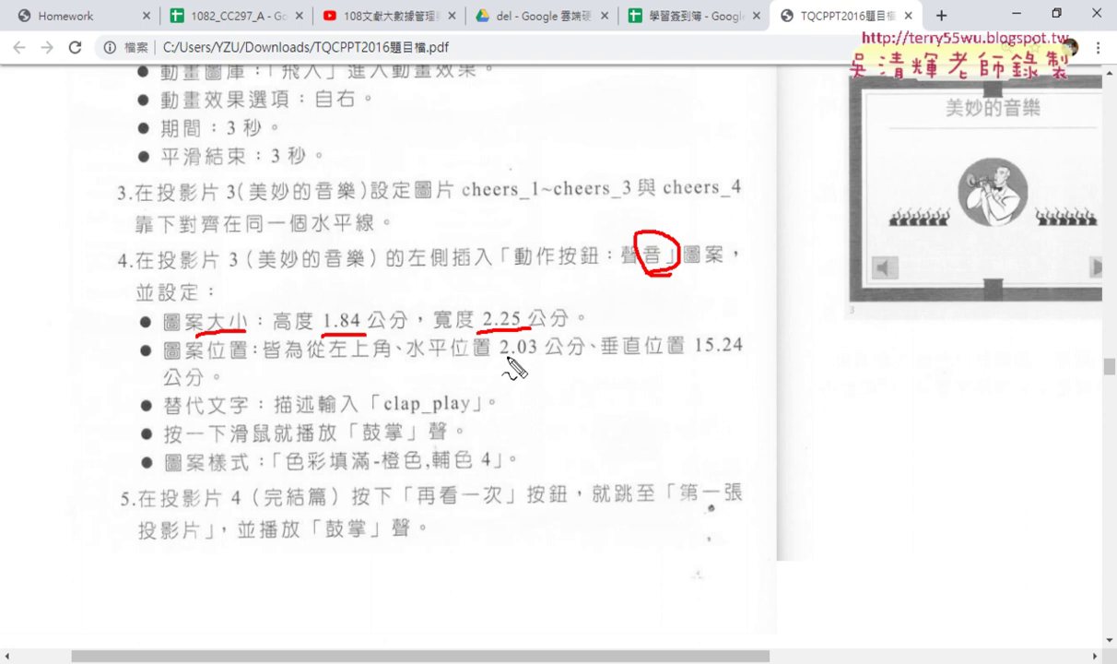
{"action": "left_click_drag", "start_coordinate": [502, 353], "coordinate": [544, 353]}
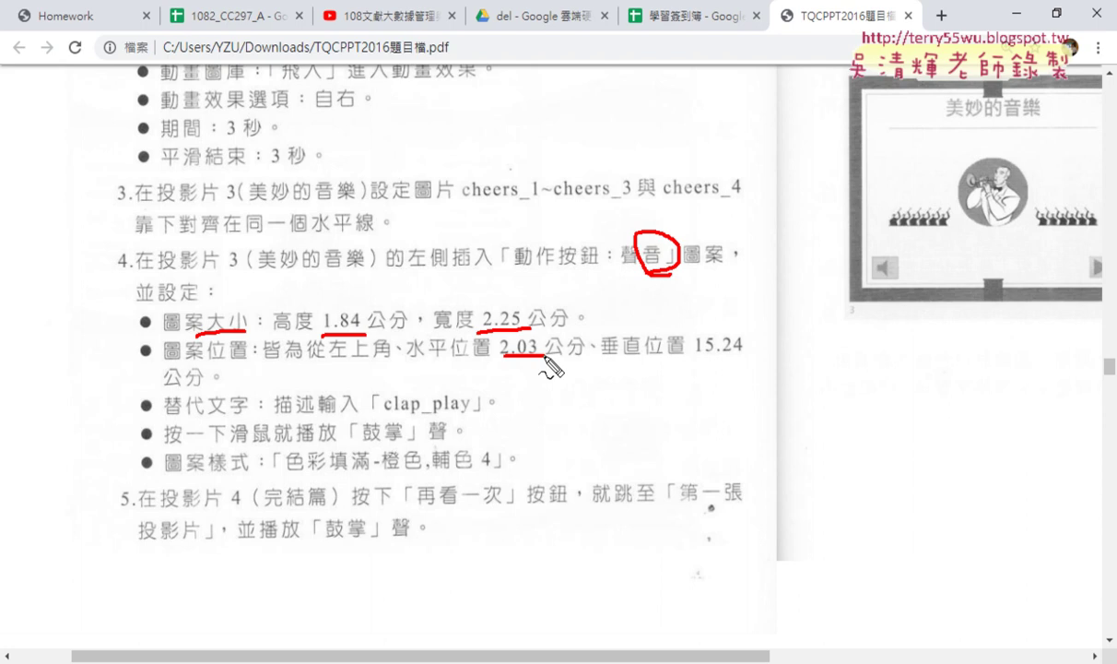
{"action": "left_click_drag", "start_coordinate": [693, 353], "coordinate": [740, 353]}
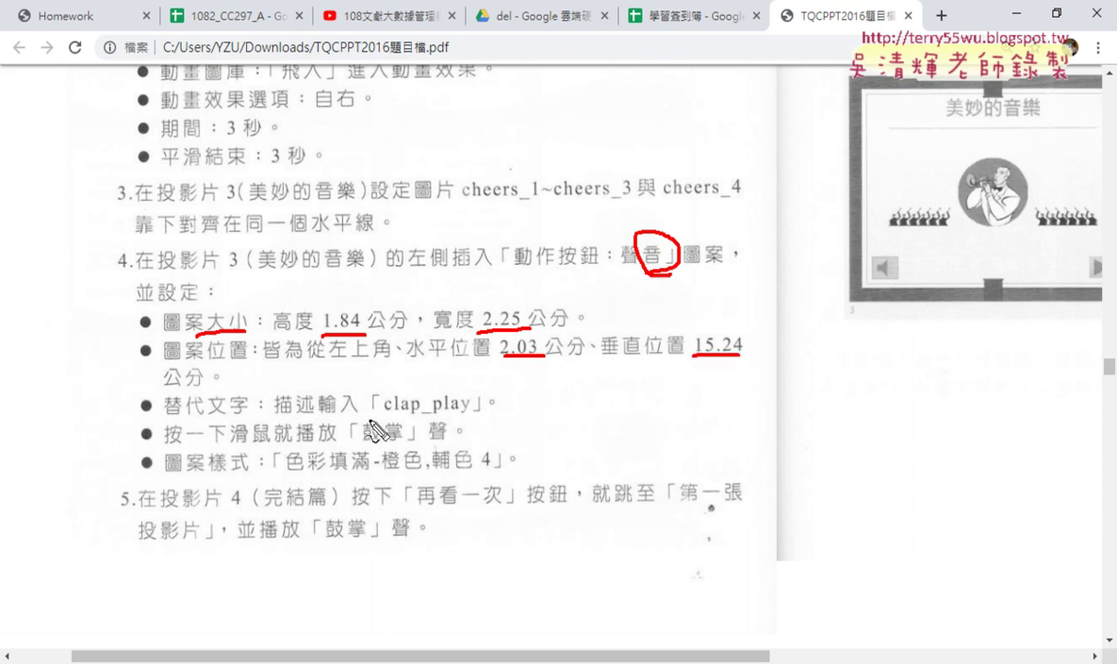
{"action": "left_click_drag", "start_coordinate": [368, 420], "coordinate": [490, 421]}
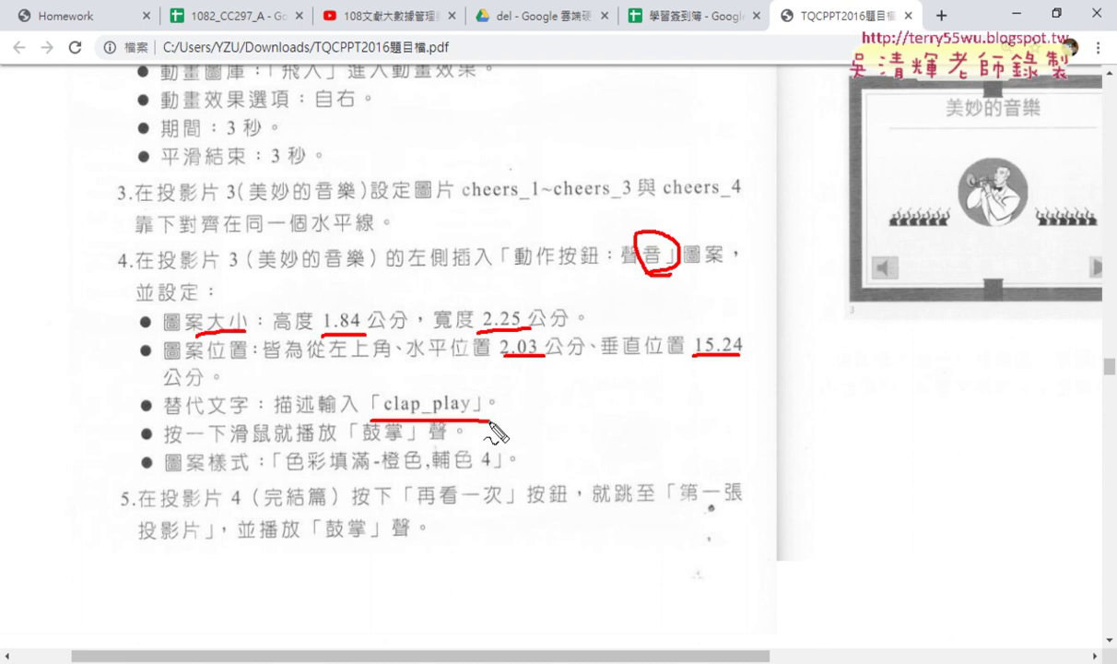
{"action": "left_click_drag", "start_coordinate": [359, 438], "coordinate": [443, 439]}
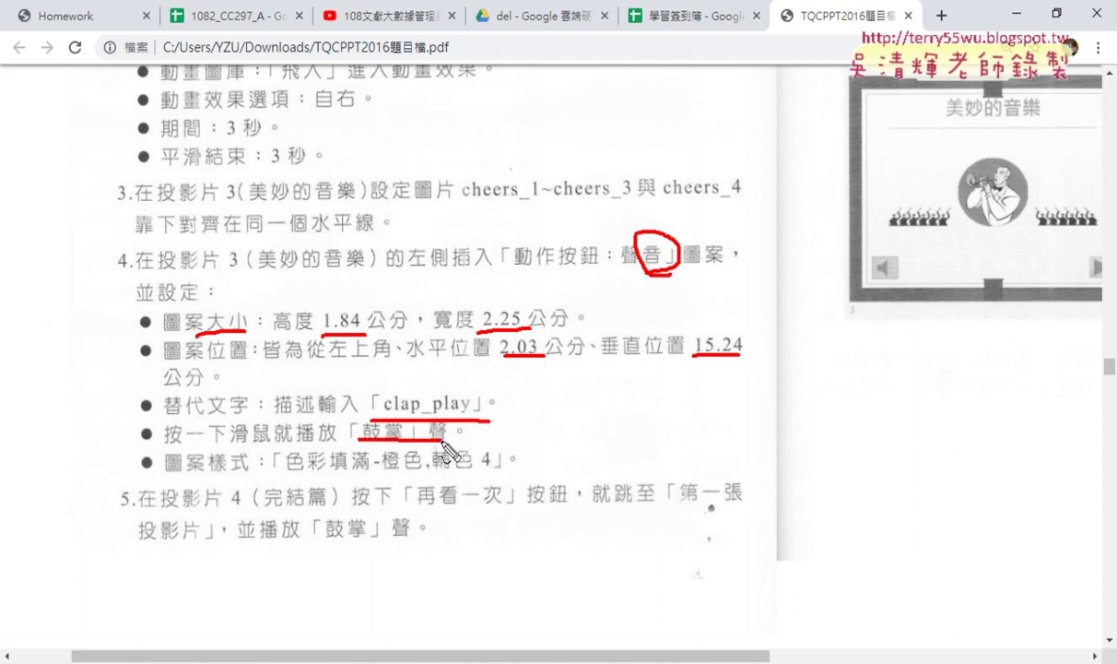
{"action": "left_click_drag", "start_coordinate": [268, 480], "coordinate": [508, 479]}
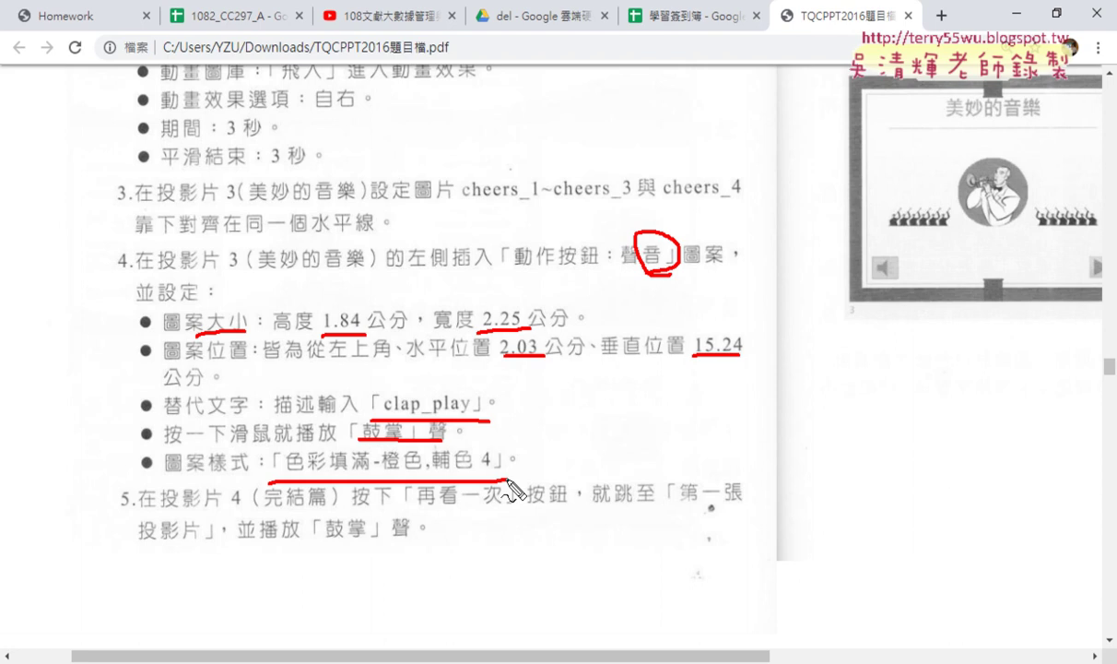
{"action": "key", "text": "Escape"}
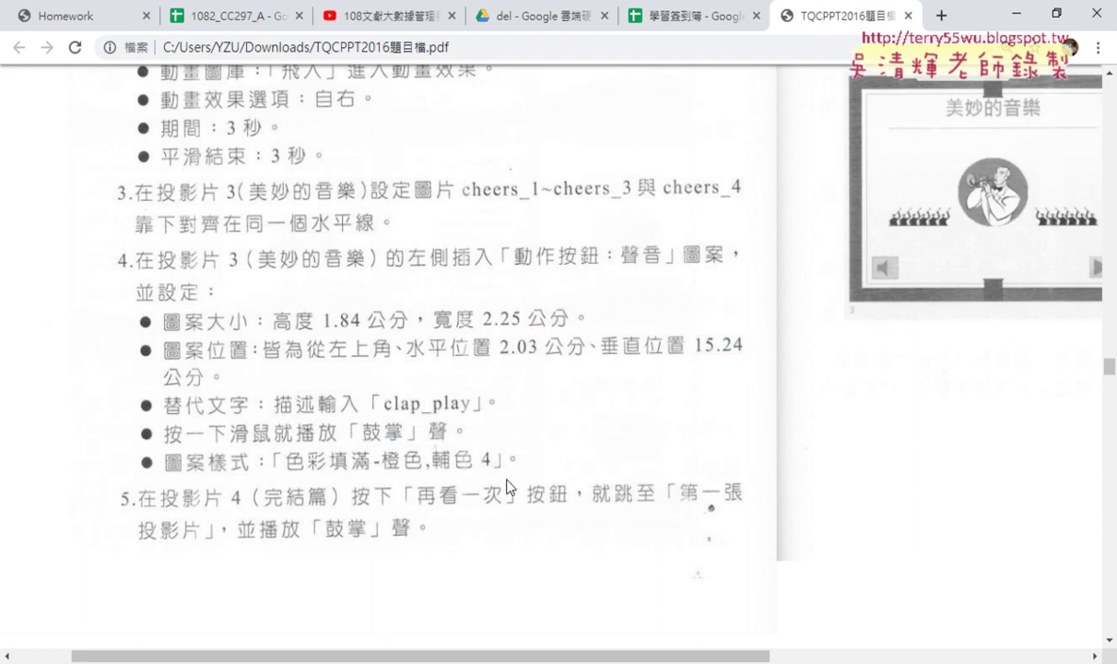
{"action": "left_click", "coordinate": [276, 663]}
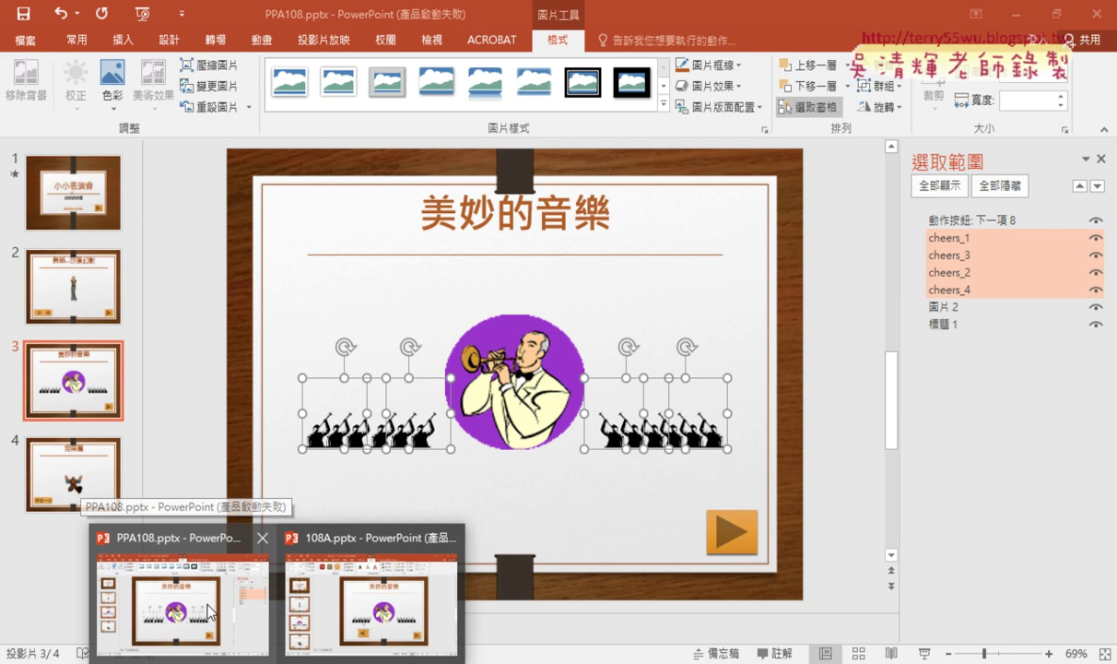
Step: Insert a Sound action button from the Shapes gallery at slide 3's lower left
{"action": "left_click", "coordinate": [214, 611]}
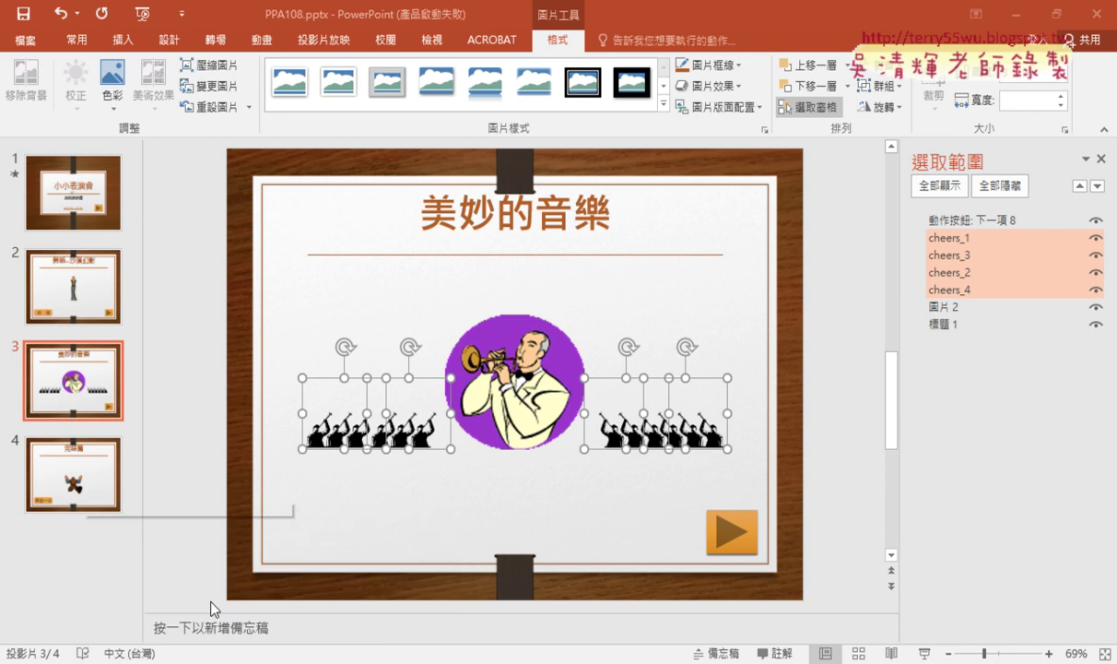
{"action": "left_click", "coordinate": [399, 512]}
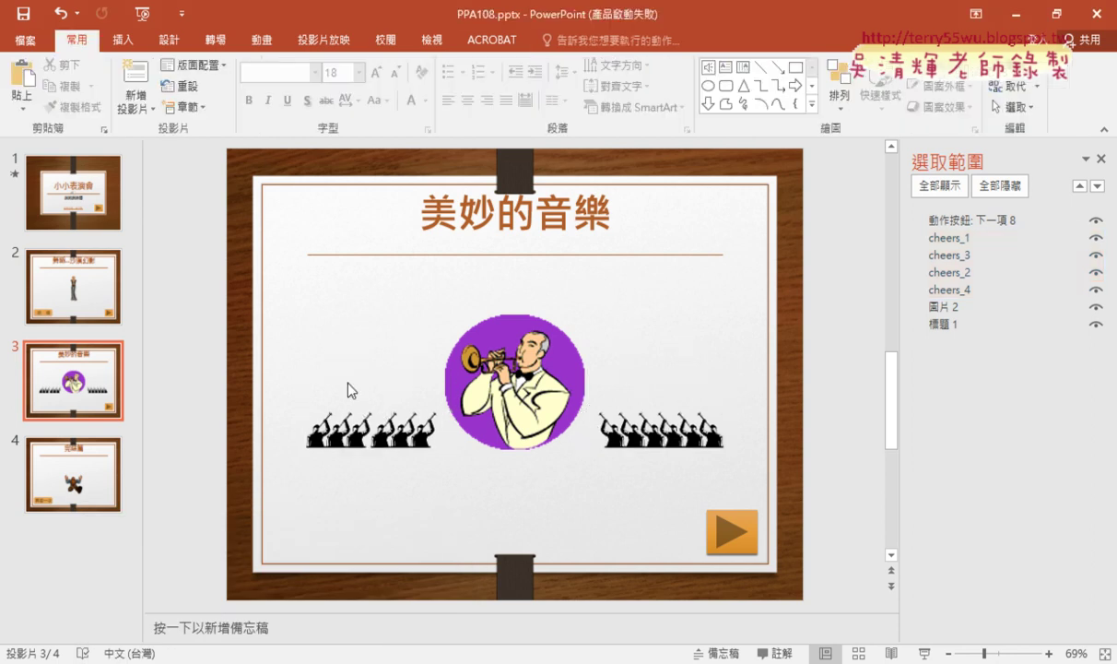
{"action": "left_click", "coordinate": [120, 43]}
{"action": "left_click", "coordinate": [297, 101]}
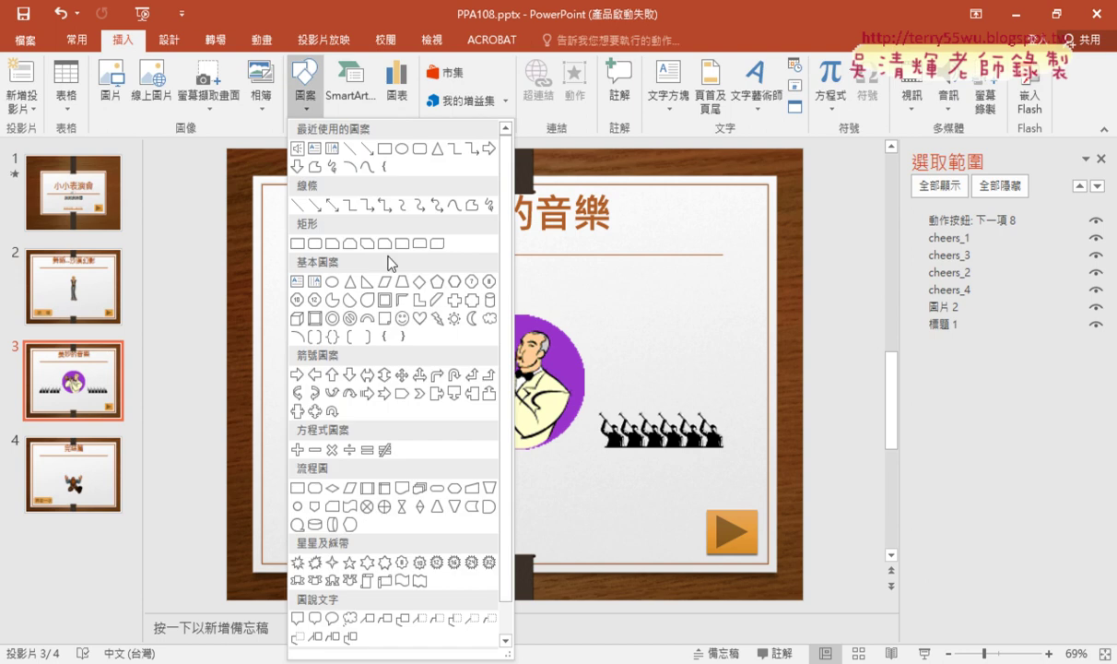
{"action": "scroll", "coordinate": [402, 268], "scroll_direction": "down", "scroll_amount": 1}
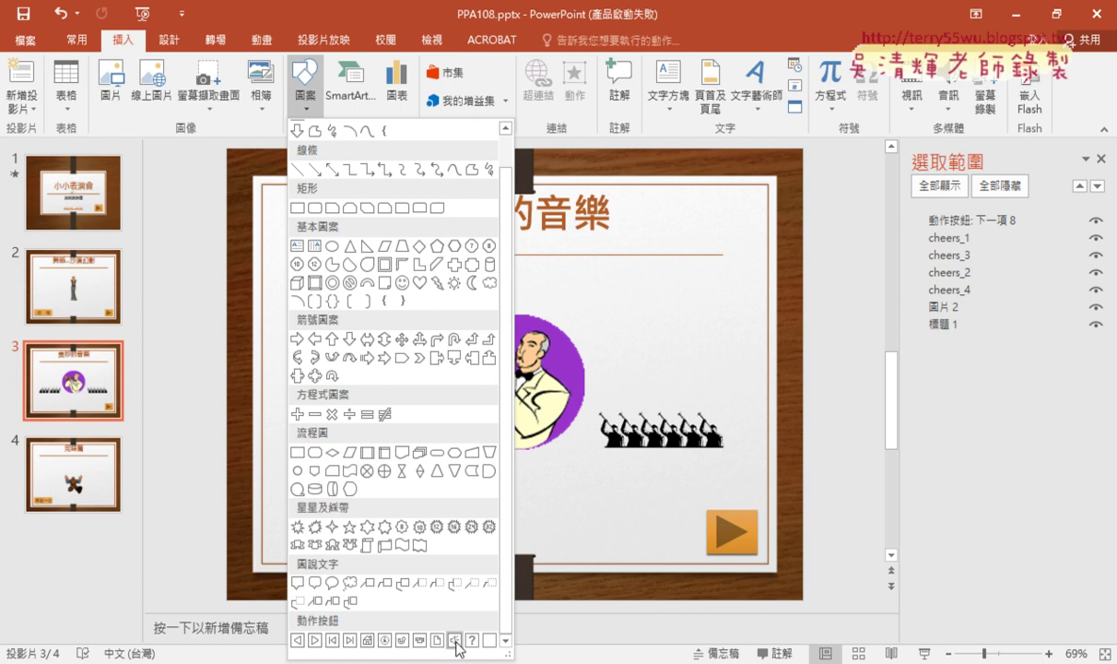
{"action": "left_click", "coordinate": [454, 643]}
{"action": "left_click_drag", "start_coordinate": [335, 481], "coordinate": [409, 538]}
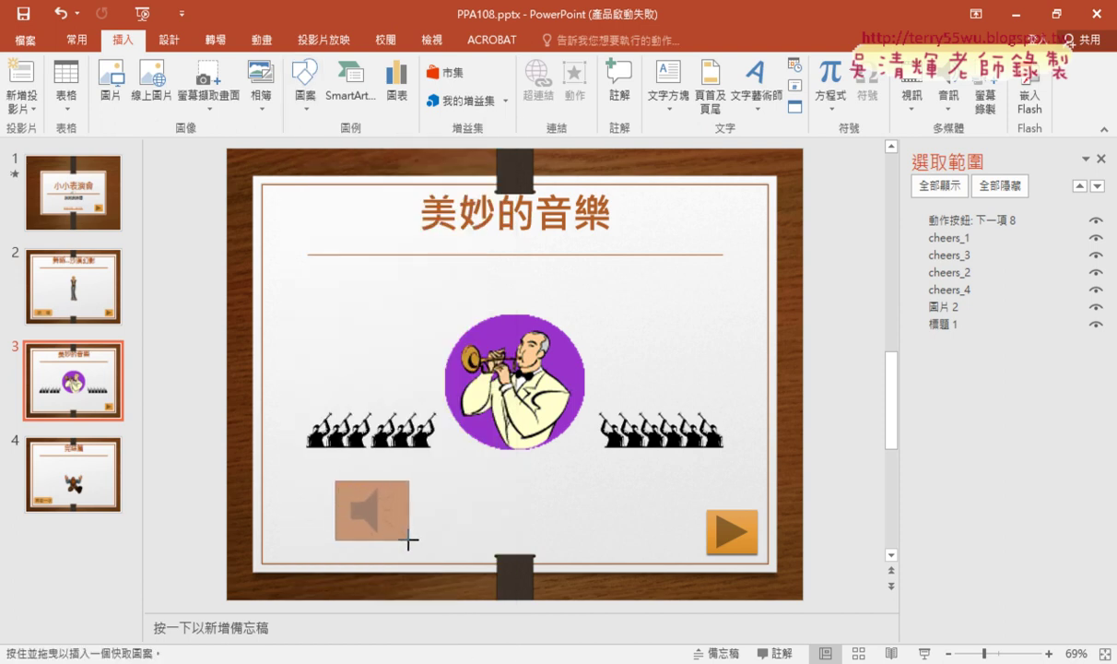
Step: Finish drawing the button and set its click action to Play sound 鼓掌
{"action": "left_click_drag", "start_coordinate": [409, 537], "coordinate": [410, 539]}
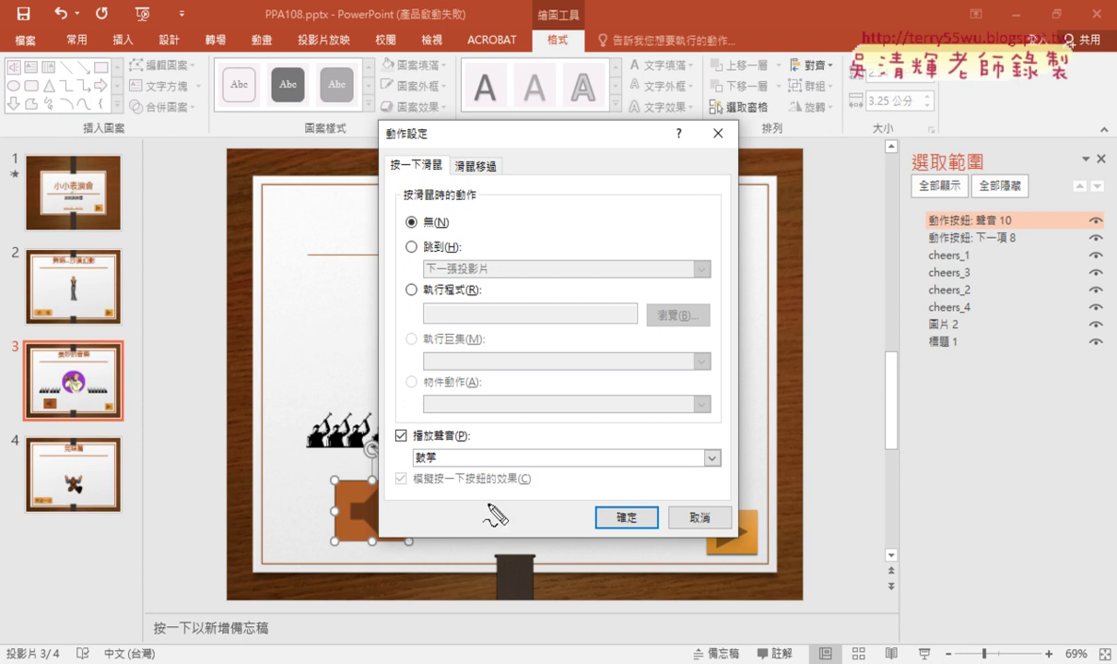
{"action": "left_click_drag", "start_coordinate": [369, 428], "coordinate": [473, 450]}
{"action": "left_click_drag", "start_coordinate": [406, 478], "coordinate": [466, 476]}
{"action": "mouse_move", "coordinate": [334, 458]}
{"action": "left_mouse_down"}
{"action": "mouse_move", "coordinate": [277, 503]}
{"action": "mouse_move", "coordinate": [309, 537]}
{"action": "left_mouse_up"}
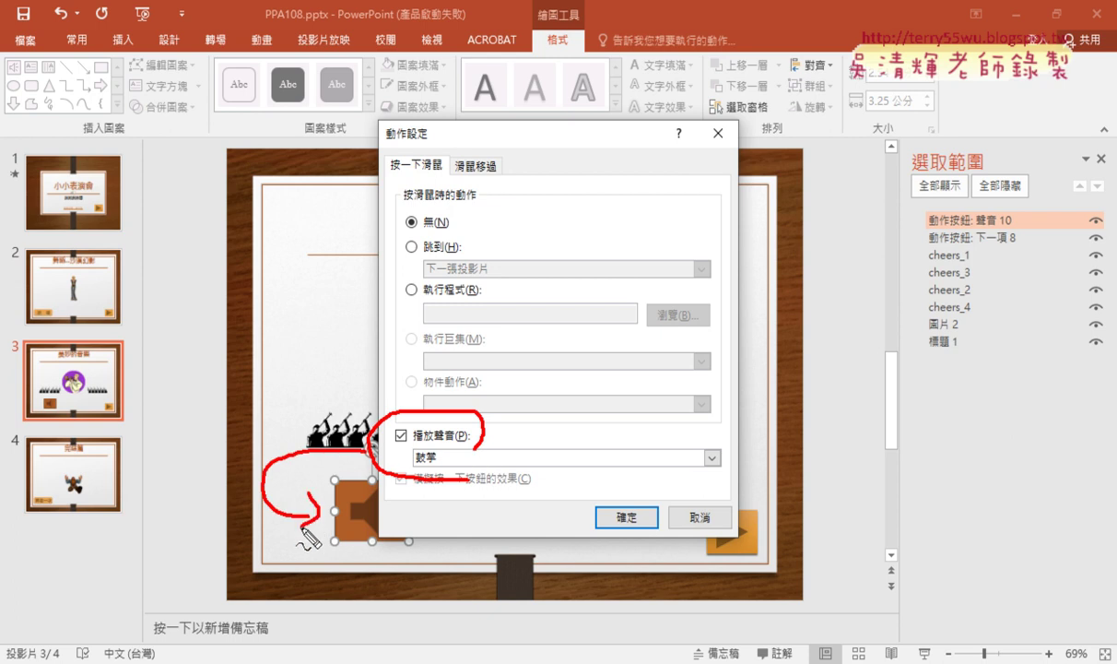
{"action": "key", "text": "Escape"}
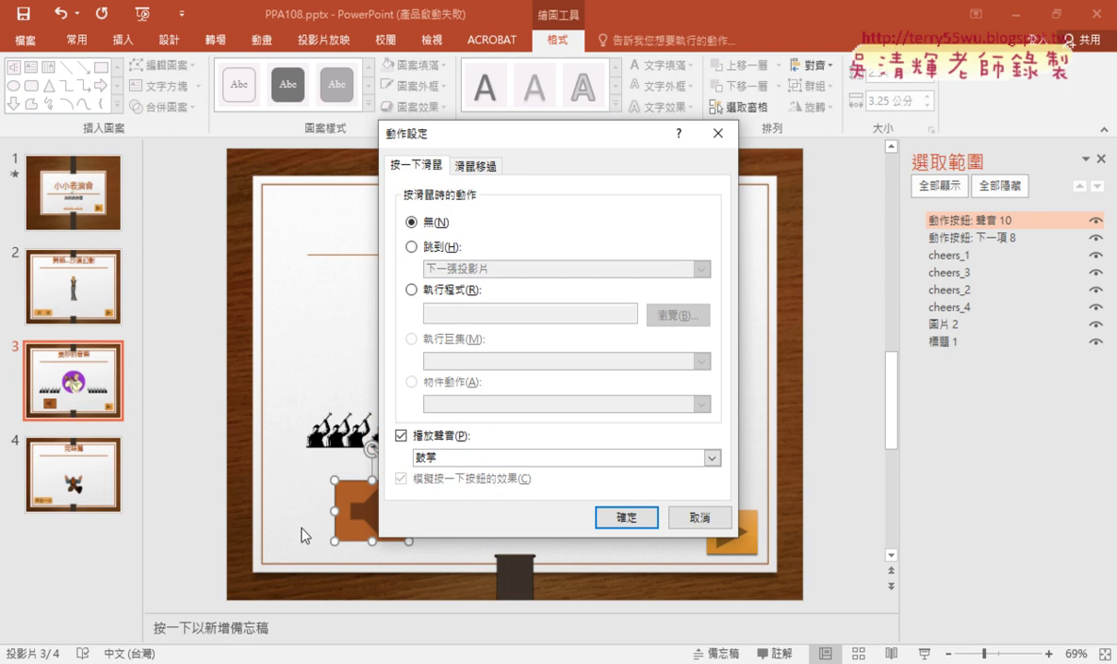
{"action": "left_click", "coordinate": [636, 518]}
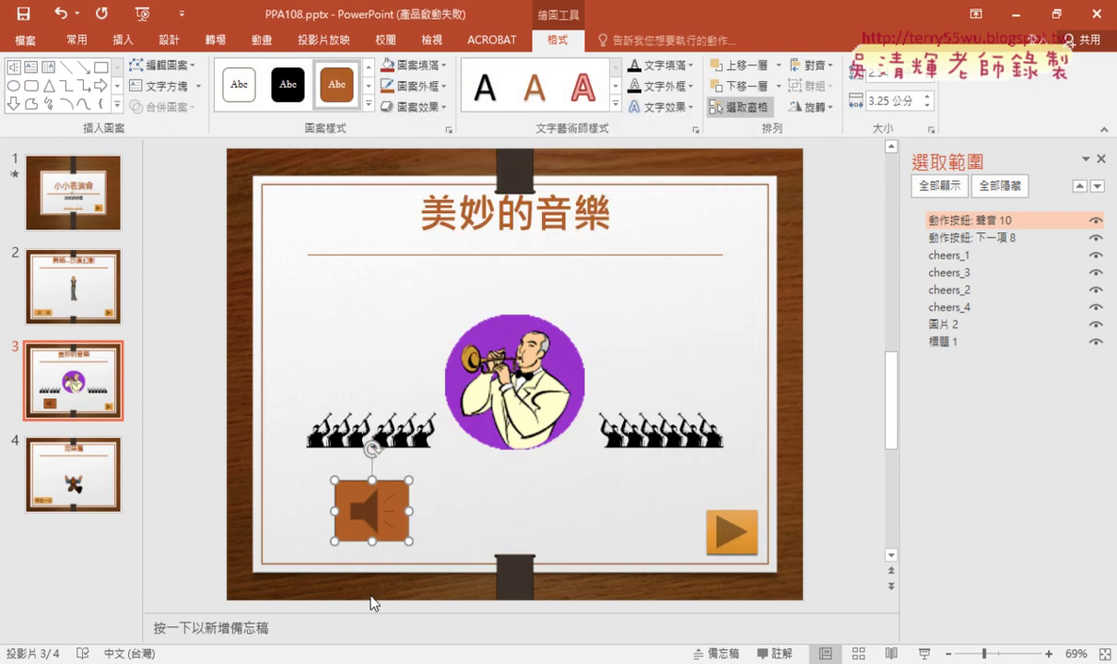
Step: Review item 4 in the task PDF, marking its applause, size, position and style requirements
{"action": "key", "text": "alt+Tab"}
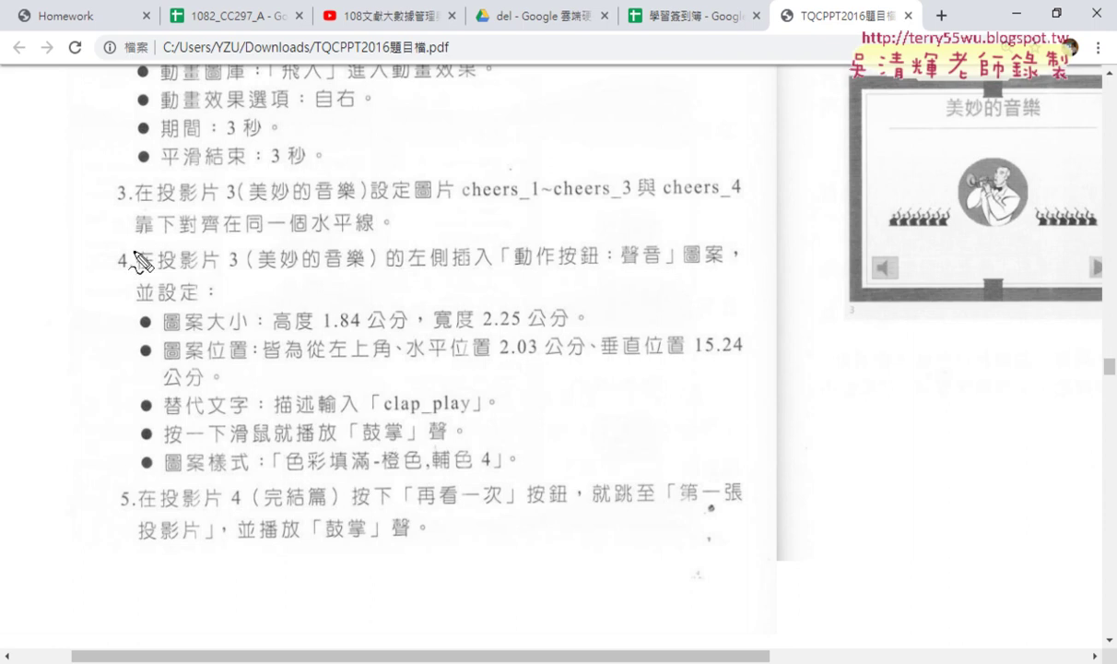
{"action": "left_click_drag", "start_coordinate": [135, 256], "coordinate": [182, 245]}
{"action": "left_click_drag", "start_coordinate": [143, 430], "coordinate": [181, 424]}
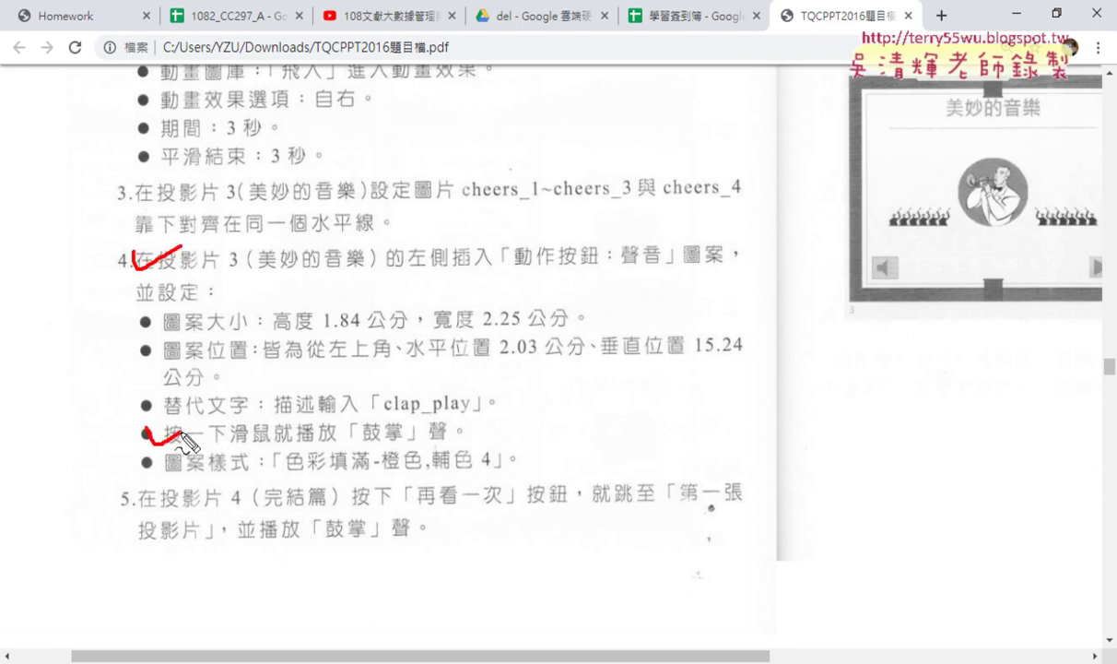
{"action": "left_click_drag", "start_coordinate": [220, 330], "coordinate": [249, 328]}
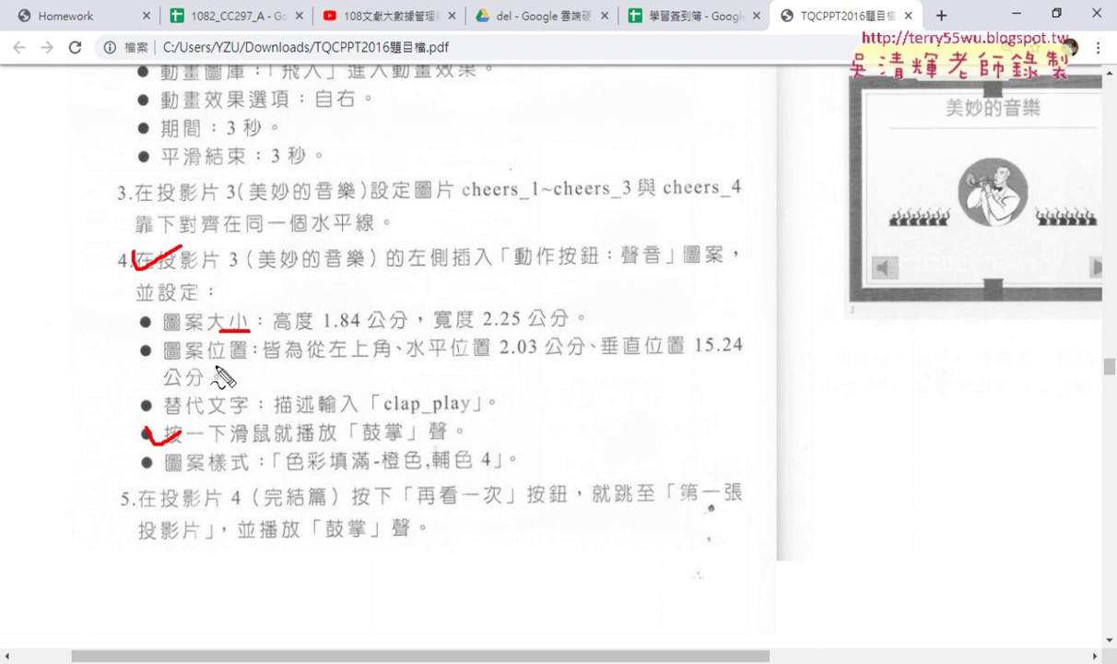
{"action": "left_click_drag", "start_coordinate": [207, 365], "coordinate": [259, 364]}
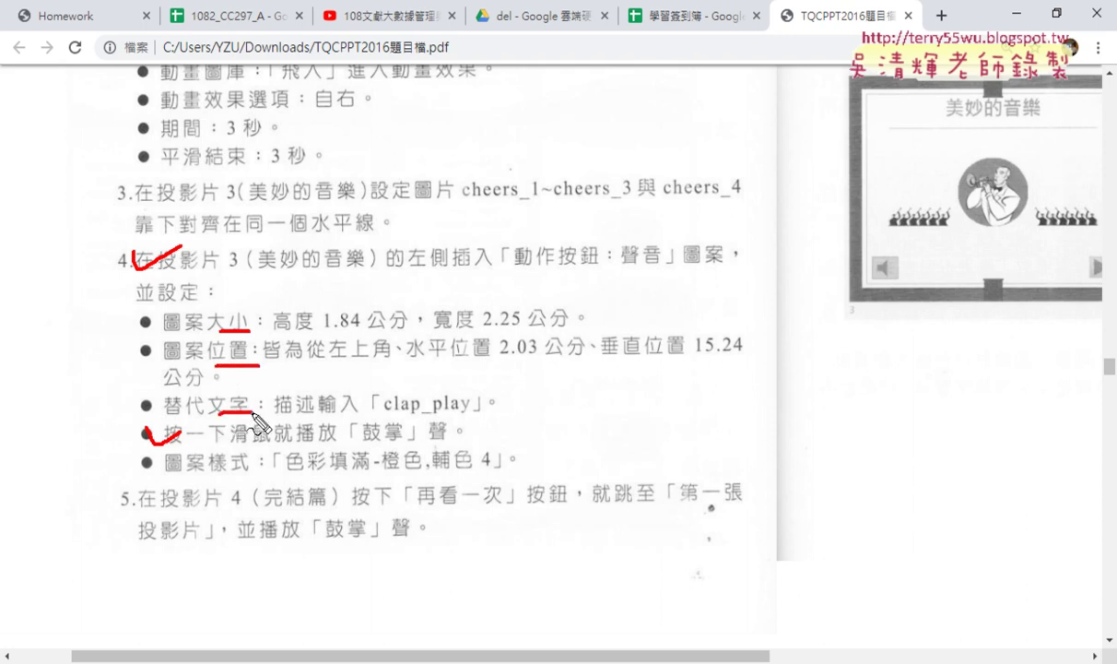
{"action": "left_click_drag", "start_coordinate": [211, 468], "coordinate": [256, 471]}
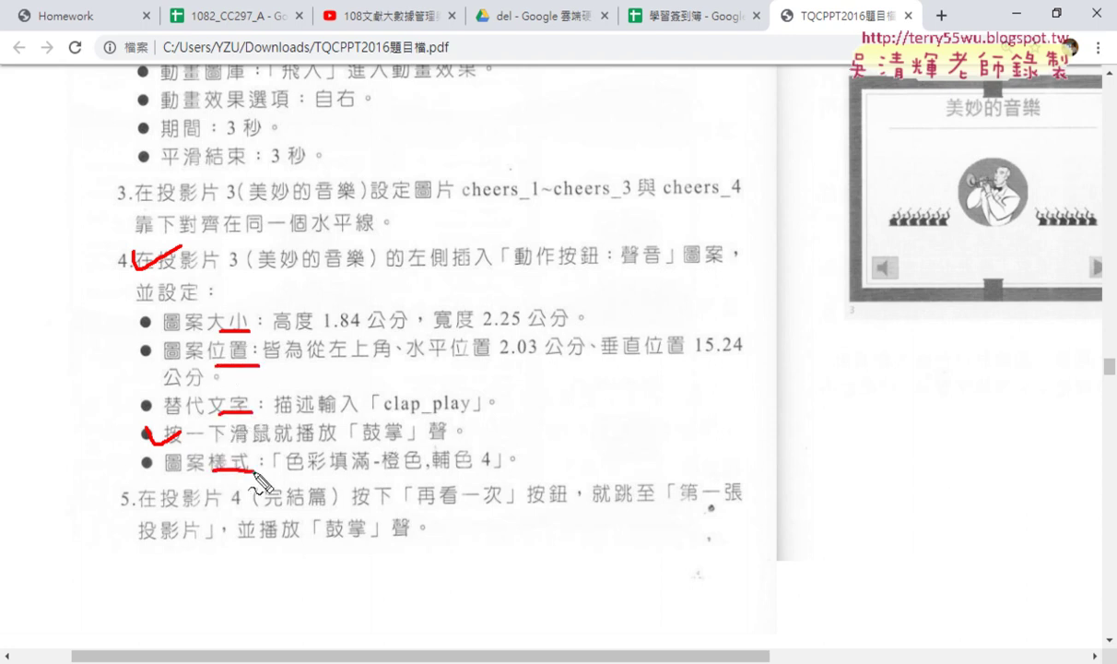
{"action": "key", "text": "Escape"}
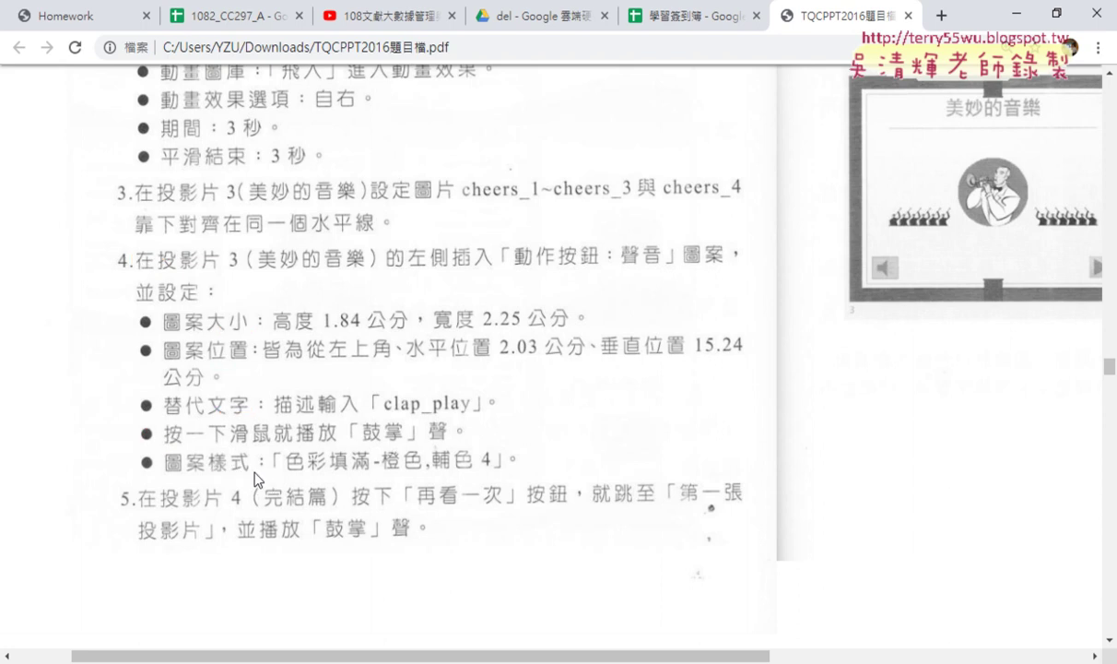
Step: Return to PowerPoint and open the Format Shape settings for the sound button
{"action": "left_click", "coordinate": [1016, 13]}
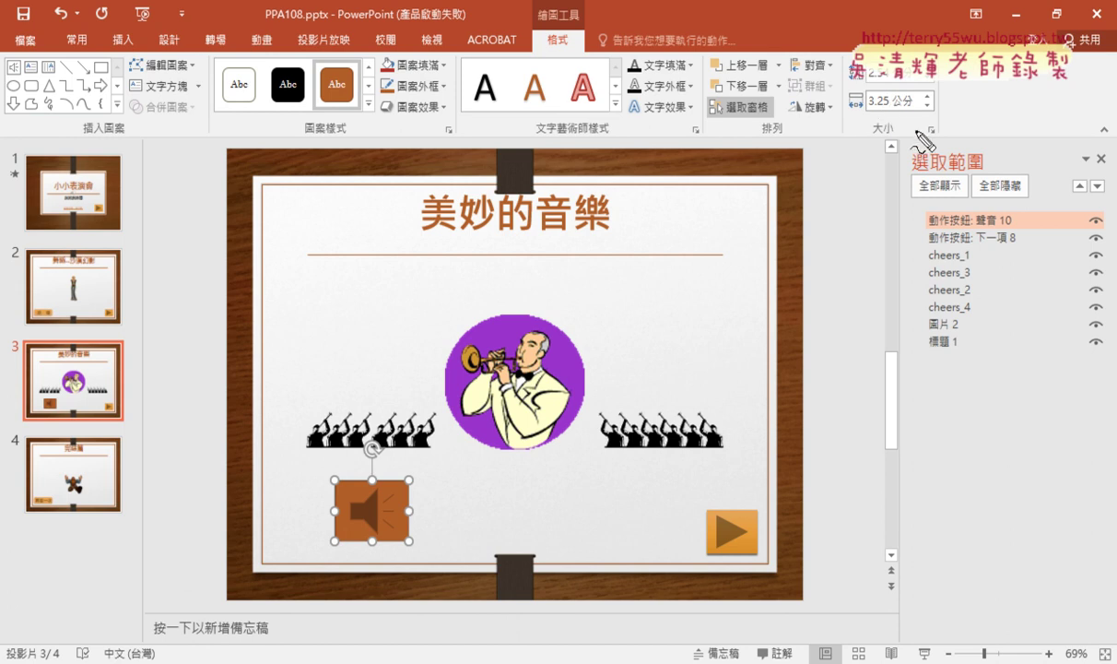
{"action": "mouse_move", "coordinate": [915, 137]}
{"action": "left_mouse_down"}
{"action": "mouse_move", "coordinate": [856, 90]}
{"action": "mouse_move", "coordinate": [909, 54]}
{"action": "mouse_move", "coordinate": [922, 130]}
{"action": "left_mouse_up"}
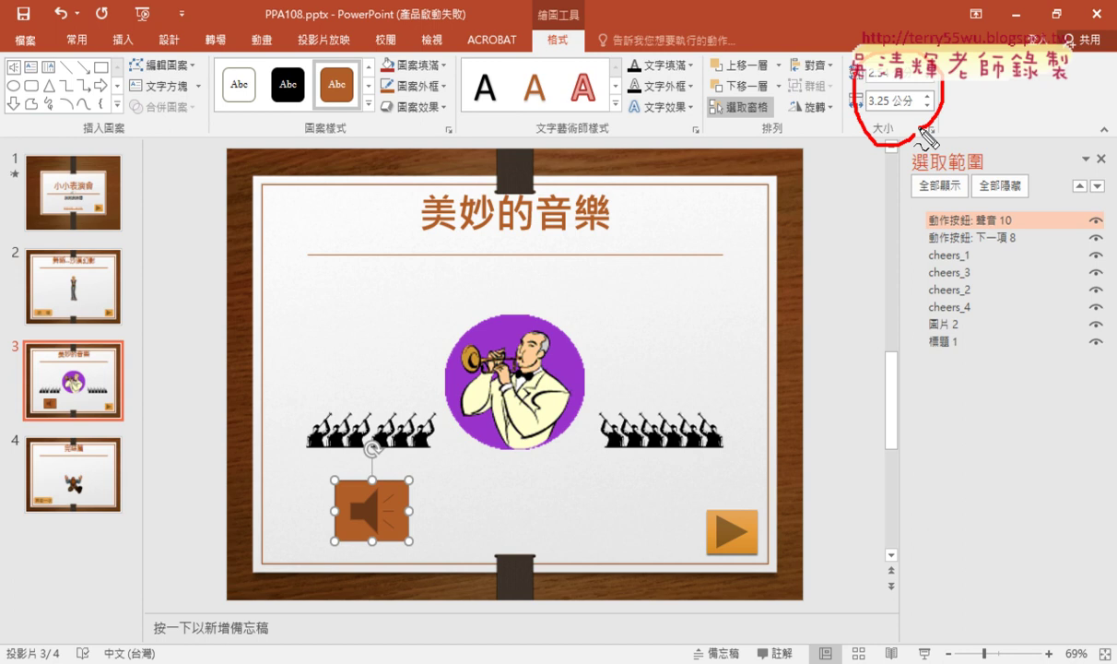
{"action": "key", "text": "Escape"}
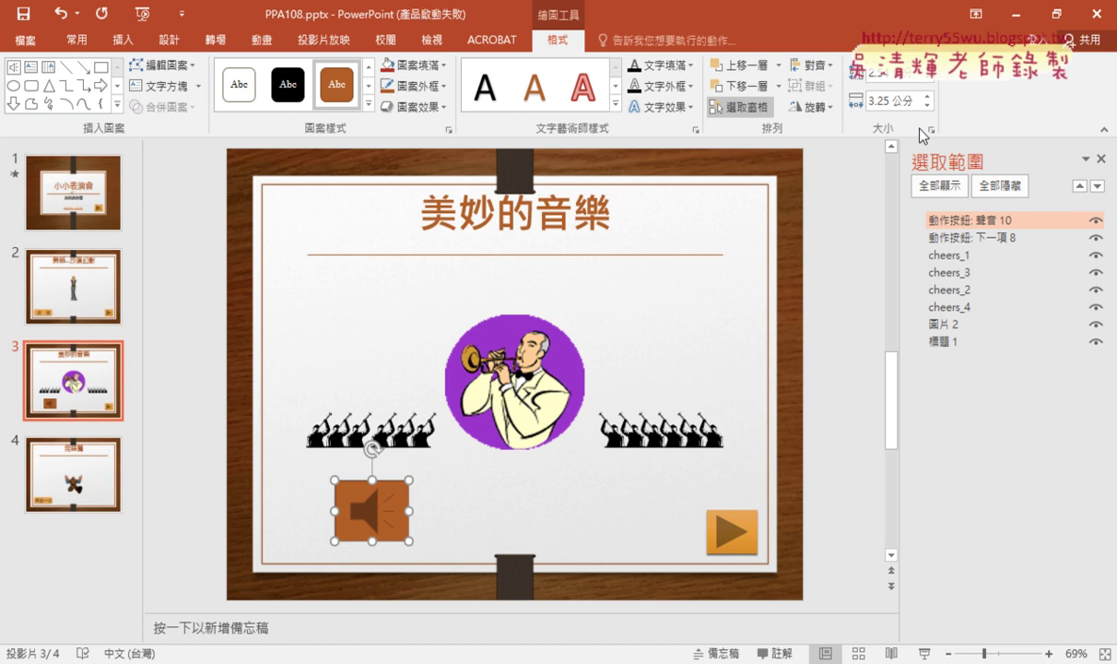
{"action": "left_click", "coordinate": [936, 132]}
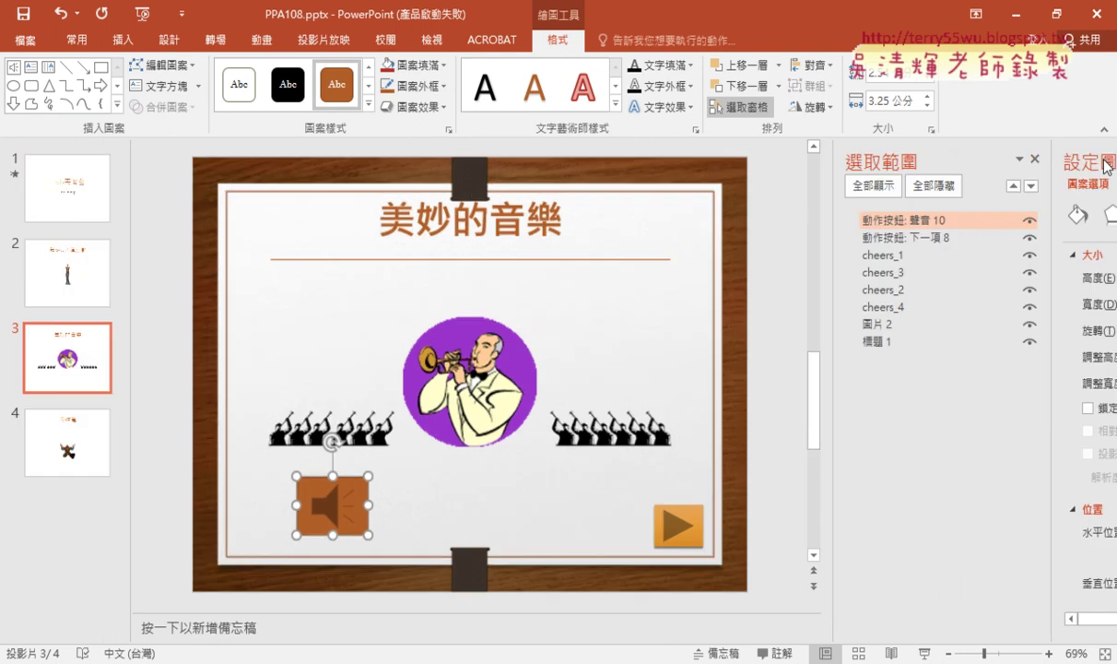
{"action": "left_click", "coordinate": [1101, 159]}
{"action": "left_click", "coordinate": [931, 129]}
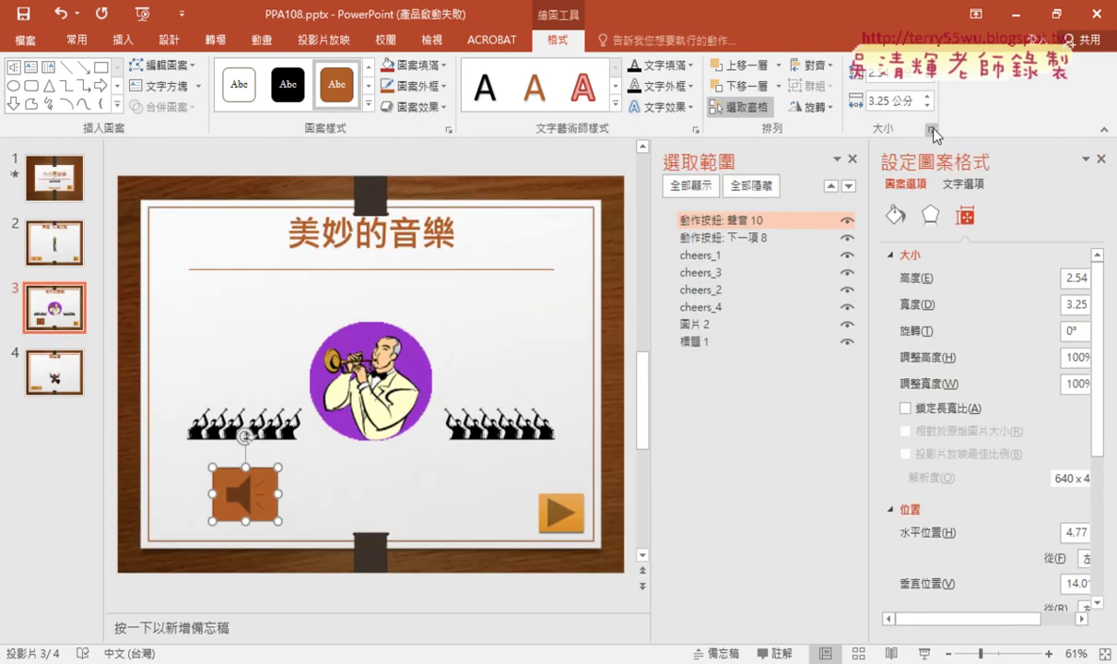
Step: Inspect the size settings, selecting the 2.54 cm height and 3.25 cm width values
{"action": "left_click", "coordinate": [891, 255]}
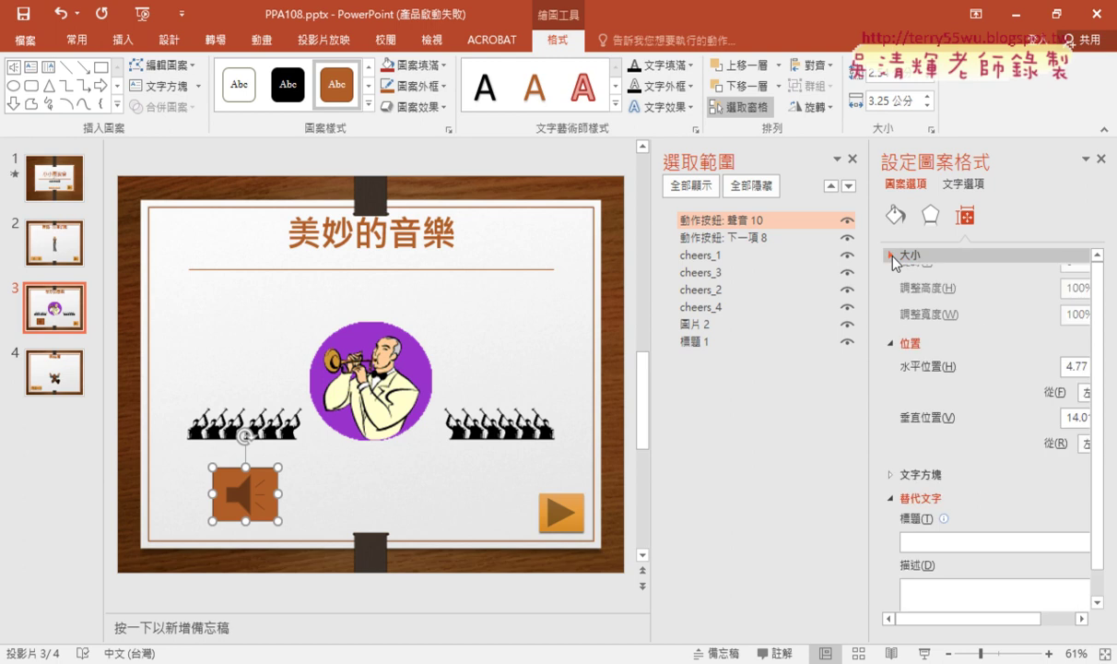
{"action": "left_click", "coordinate": [891, 279]}
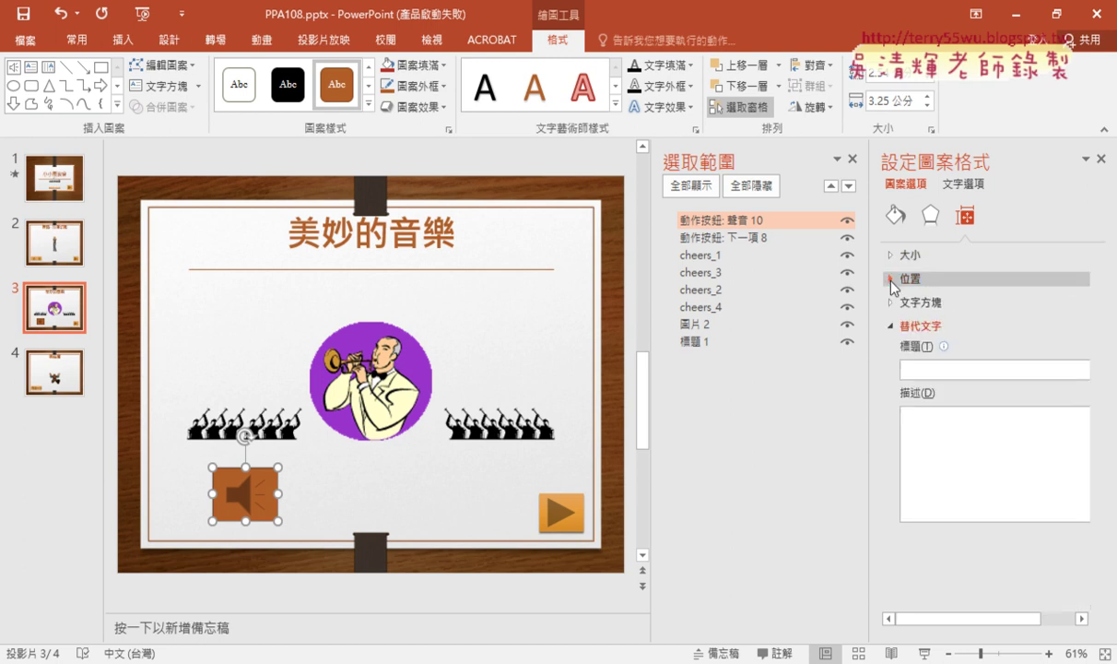
{"action": "left_click", "coordinate": [891, 328]}
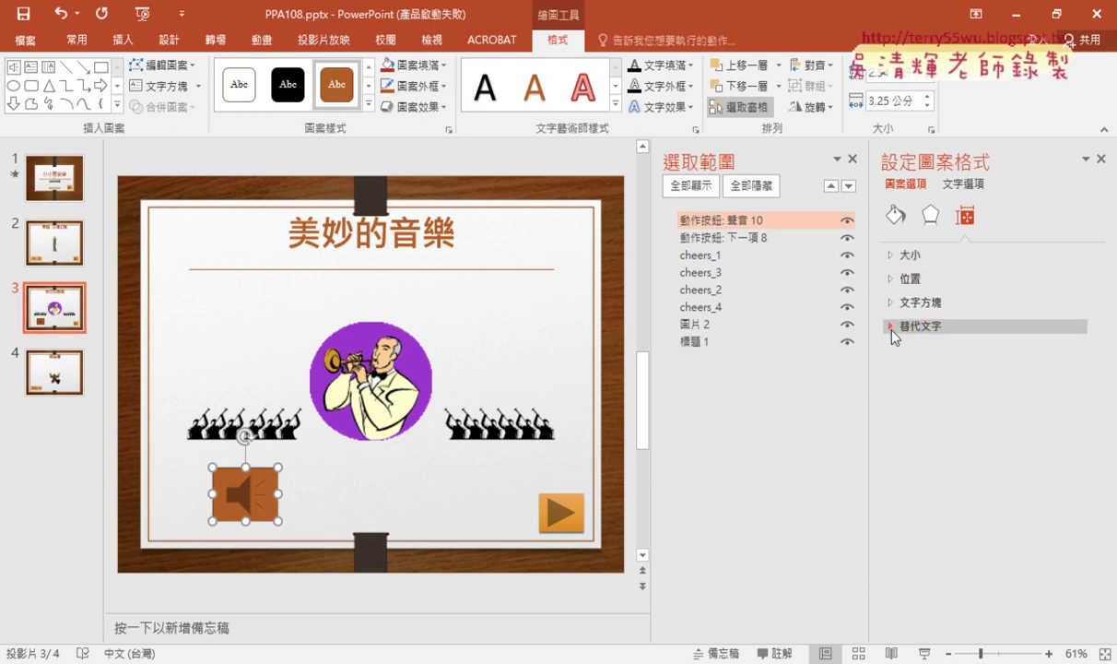
{"action": "left_click", "coordinate": [891, 256]}
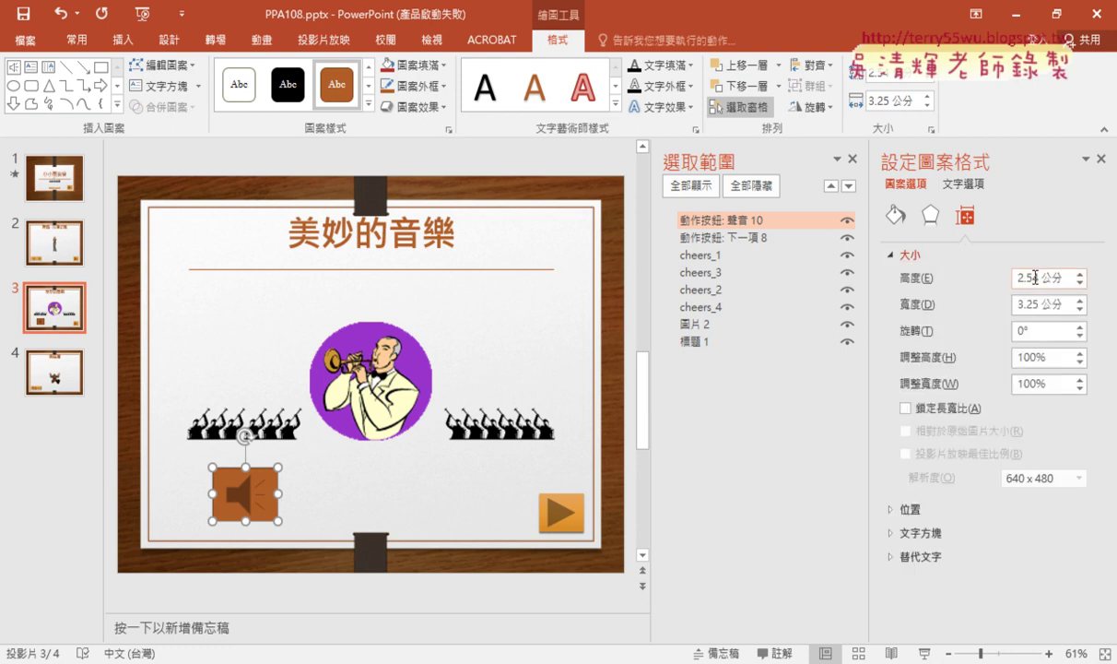
{"action": "double_click", "coordinate": [1035, 276]}
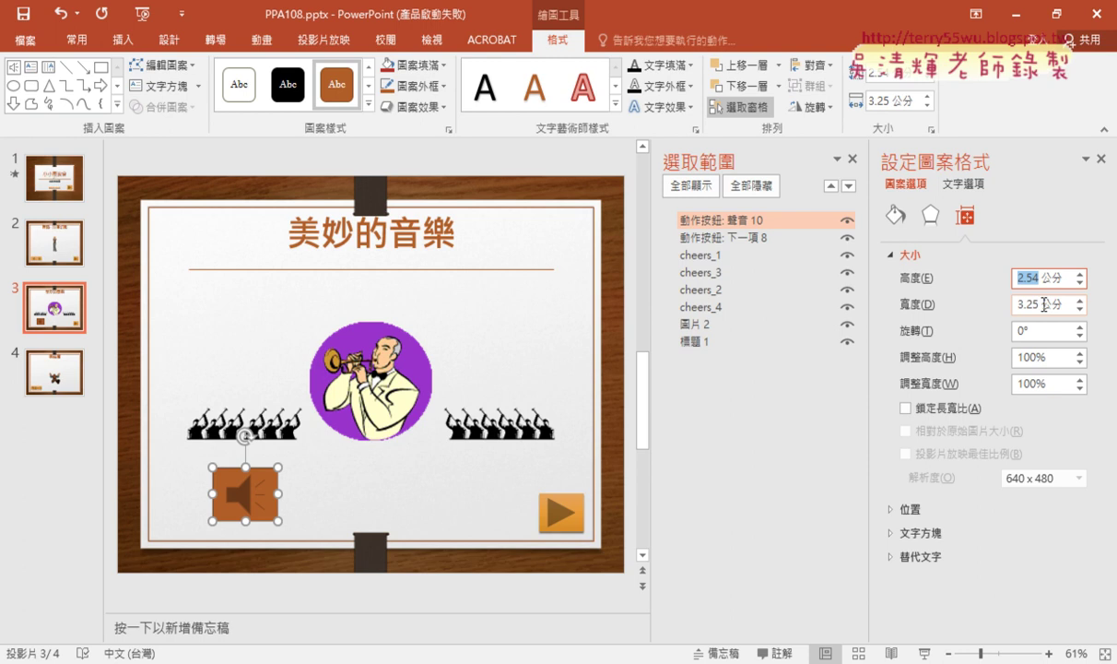
{"action": "double_click", "coordinate": [1037, 305]}
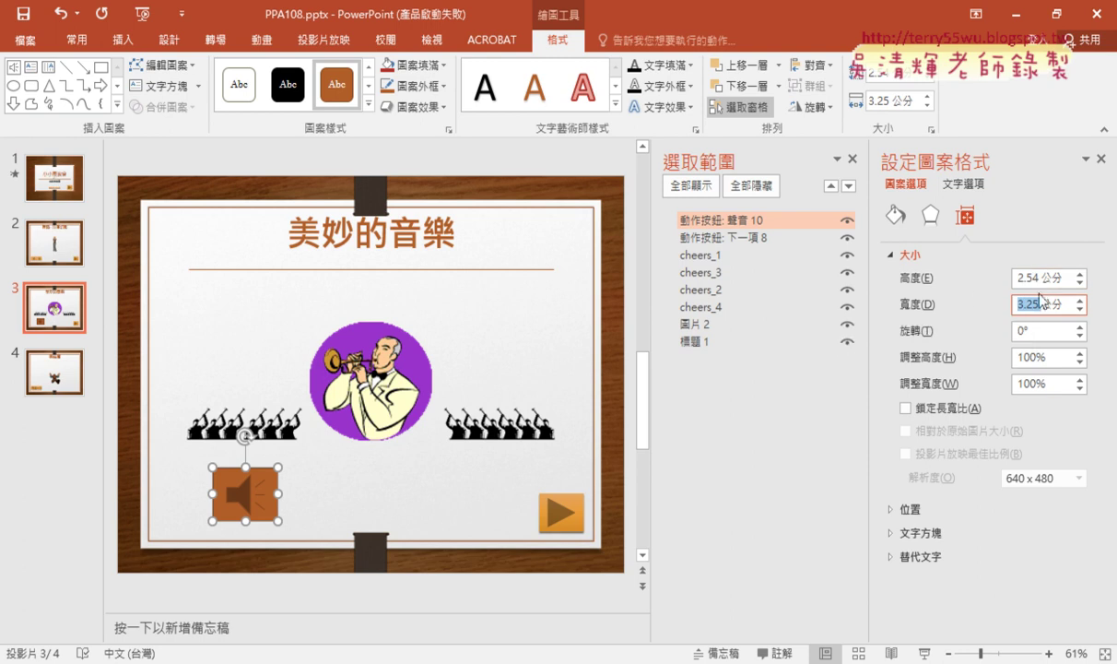
Step: Select the 4.77 cm horizontal position, edit the alt text, and expand the Shape Styles gallery
{"action": "left_click", "coordinate": [890, 508]}
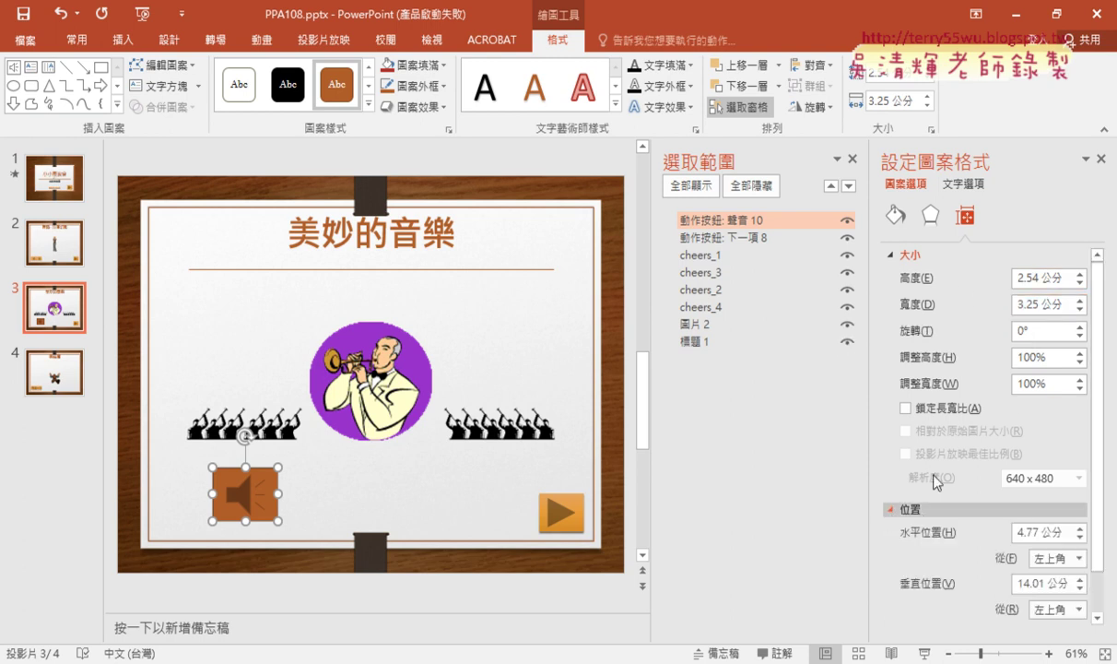
{"action": "double_click", "coordinate": [1014, 485]}
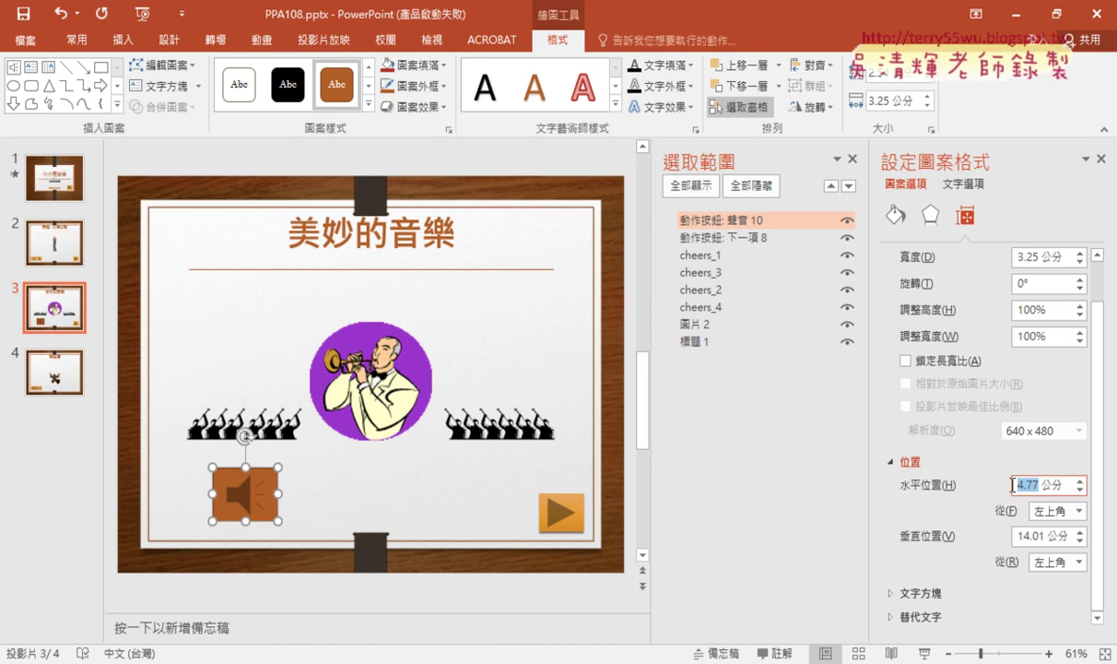
{"action": "key", "text": "Tab"}
{"action": "key", "text": "Tab"}
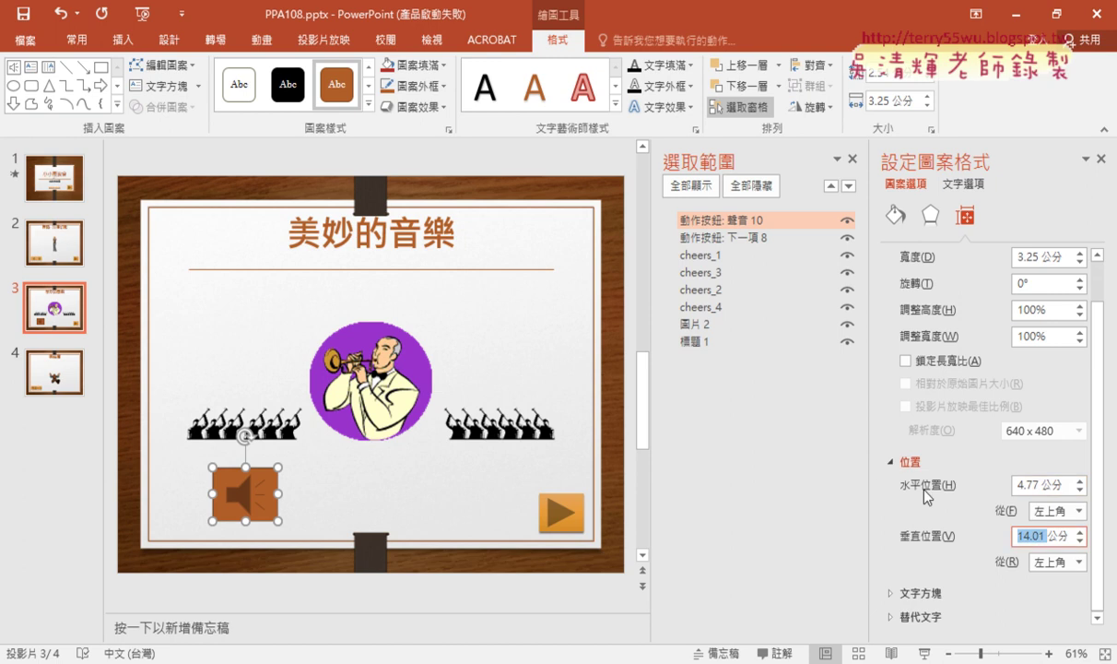
{"action": "left_click", "coordinate": [909, 616]}
{"action": "left_click", "coordinate": [912, 531]}
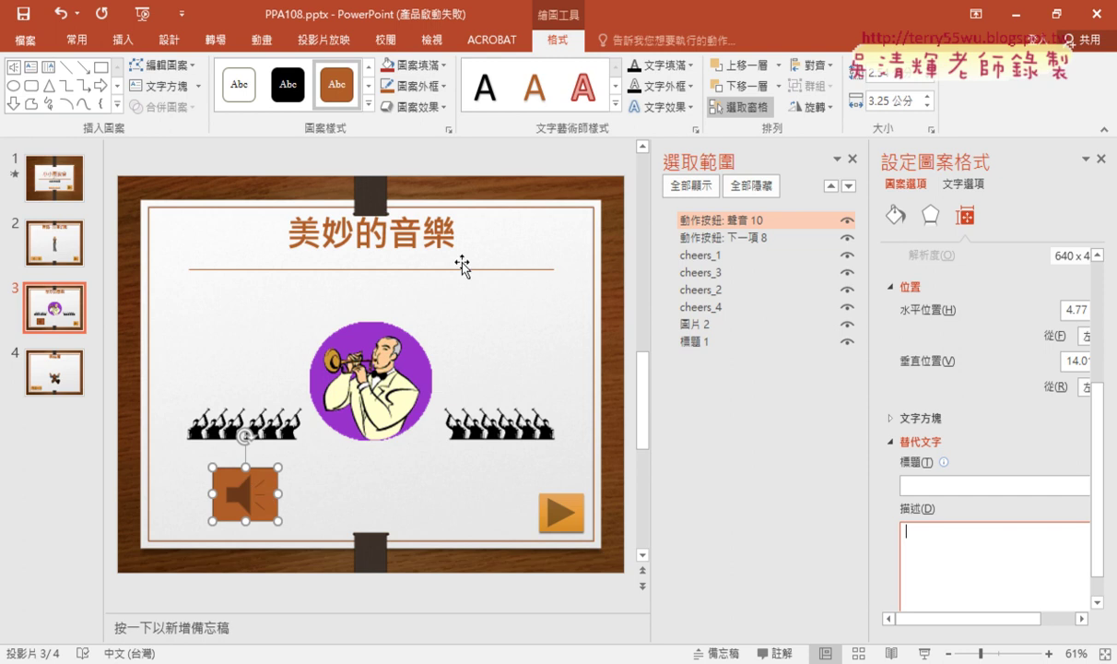
{"action": "left_click", "coordinate": [369, 104]}
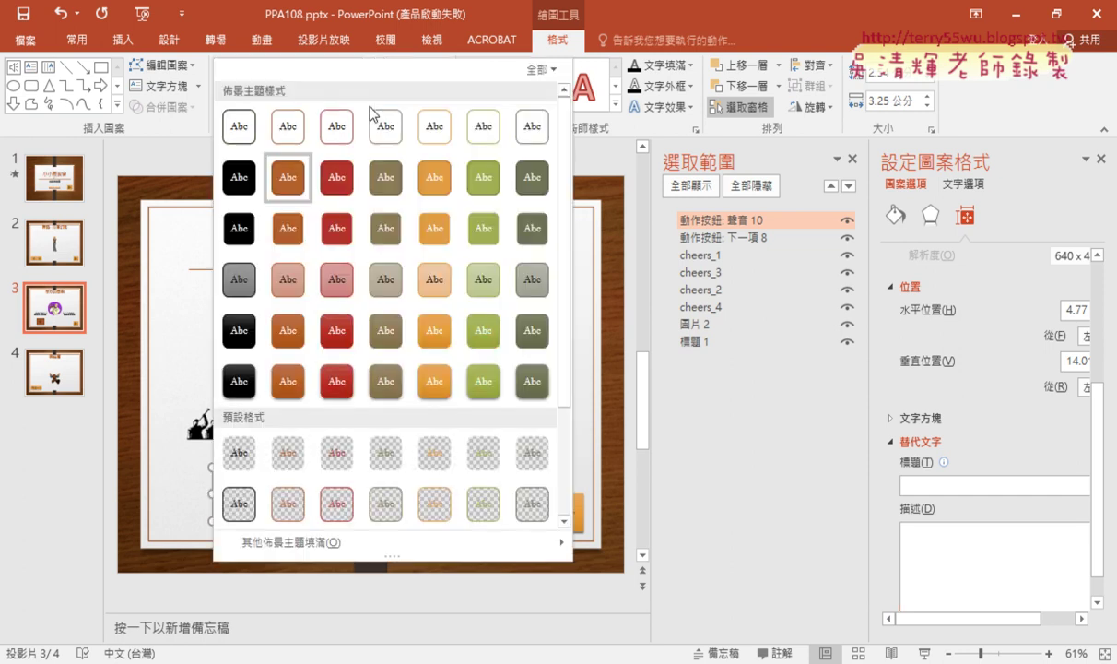
Step: Apply 'Colored Fill - Orange, Accent 4', delete the button, and switch to 108A.pptx
{"action": "left_click", "coordinate": [425, 174]}
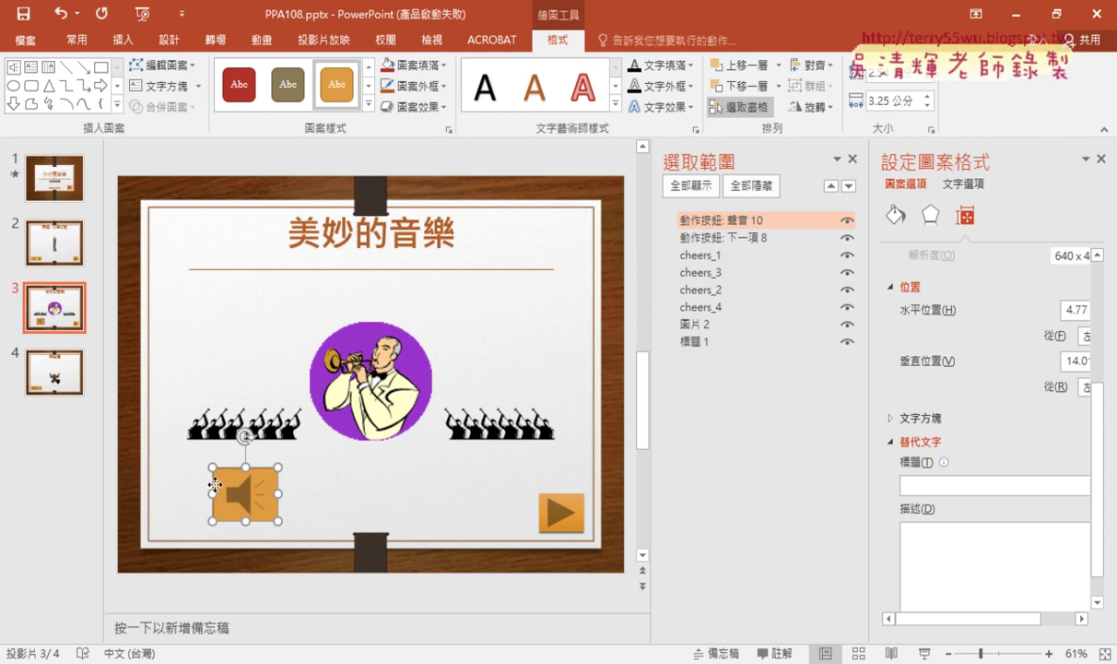
{"action": "key", "text": "Delete"}
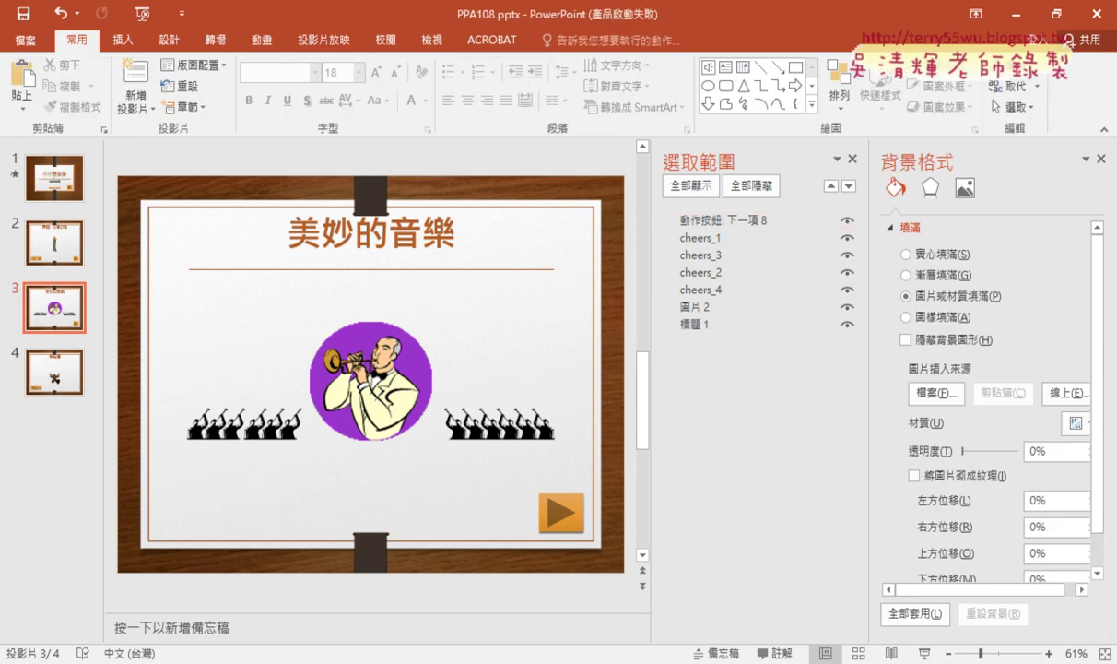
{"action": "left_click", "coordinate": [367, 590]}
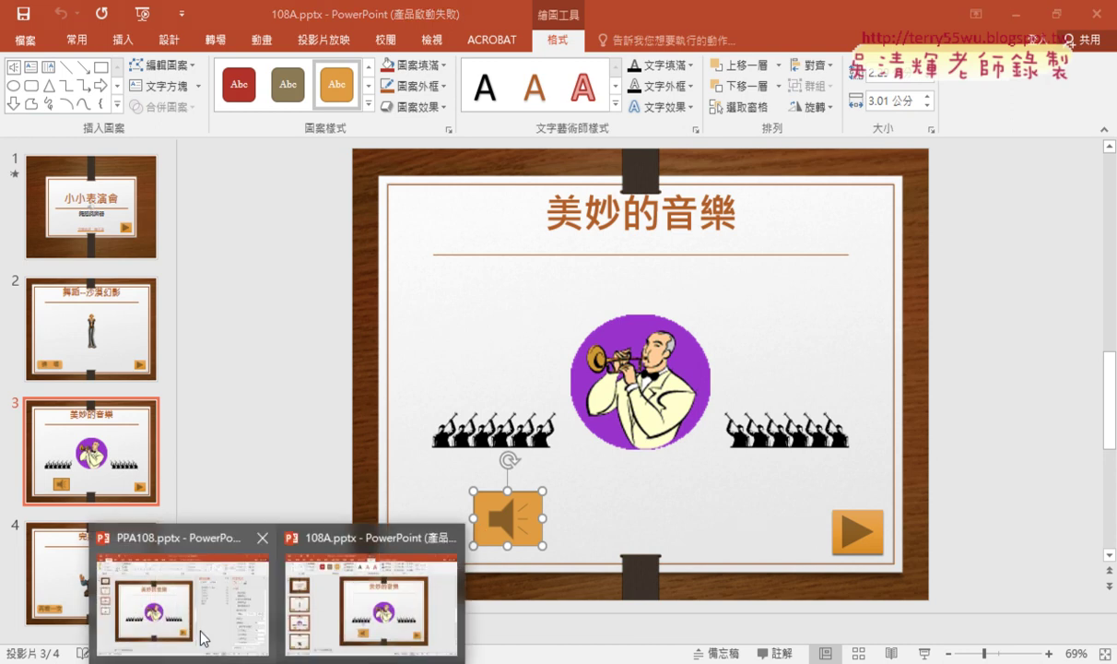
Step: Paste the orange sound button onto PPA108's slide 3 and reselect it
{"action": "left_click", "coordinate": [205, 631]}
{"action": "key", "text": "ctrl+v"}
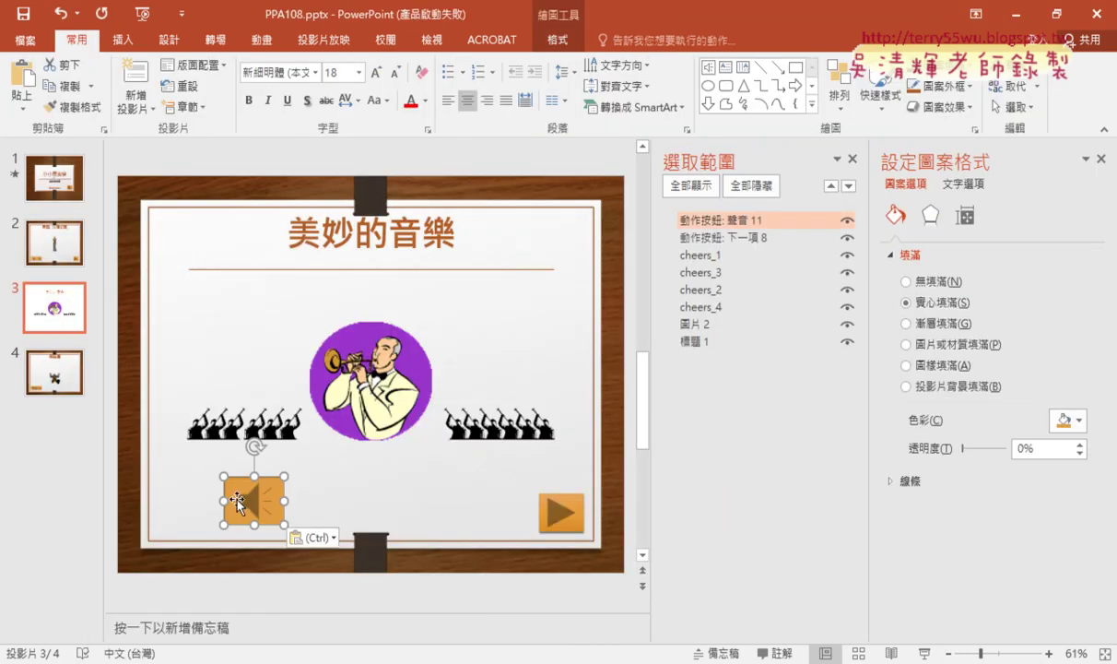
{"action": "left_click", "coordinate": [318, 498]}
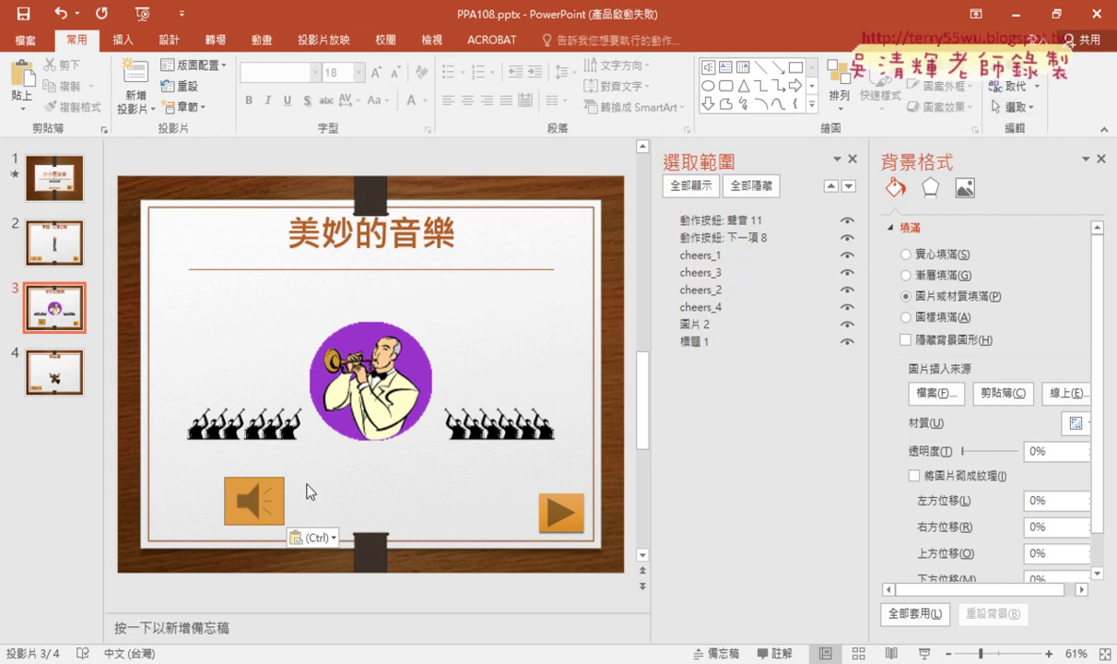
{"action": "left_click", "coordinate": [238, 479]}
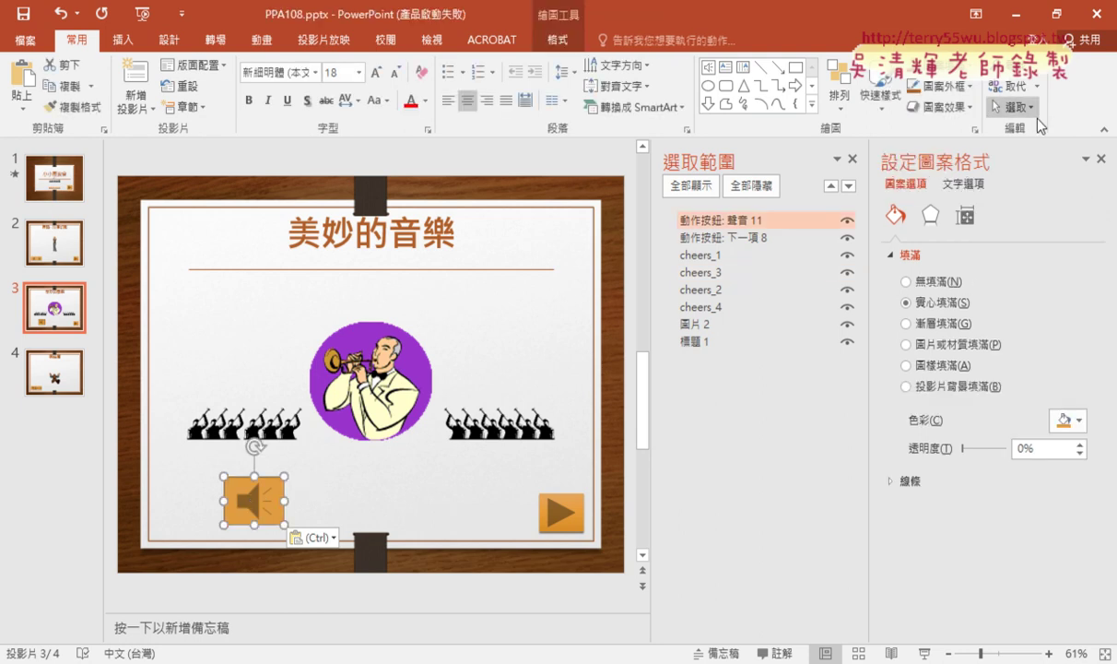
Step: Show the button's Size & Properties settings, select its height, then switch to the task PDF
{"action": "left_click", "coordinate": [569, 43]}
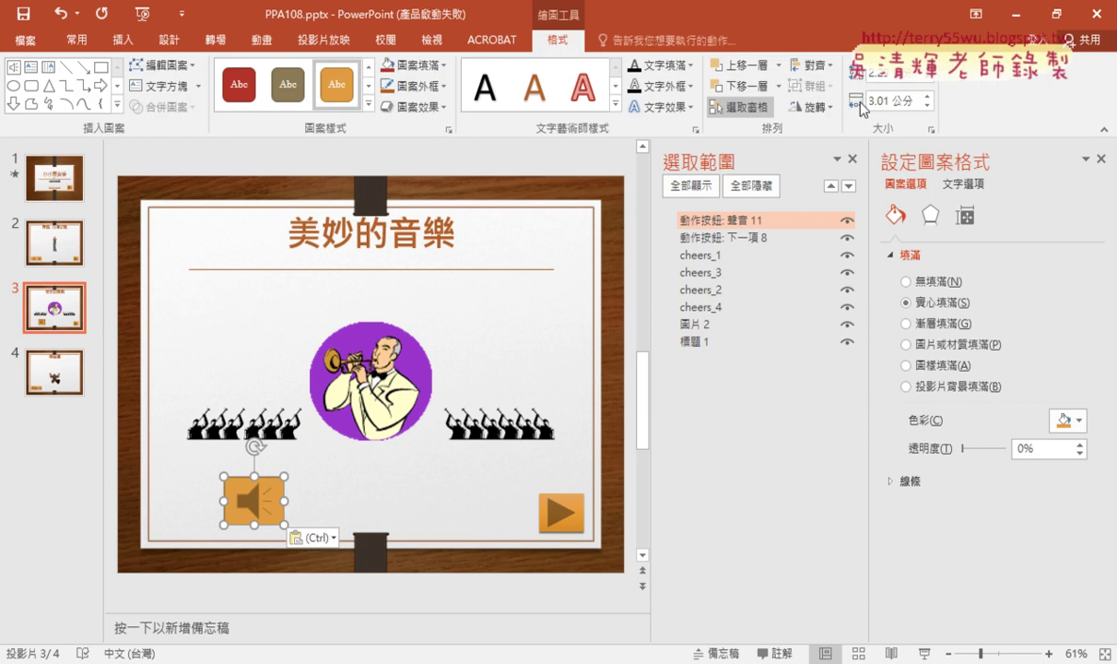
{"action": "left_click", "coordinate": [934, 131]}
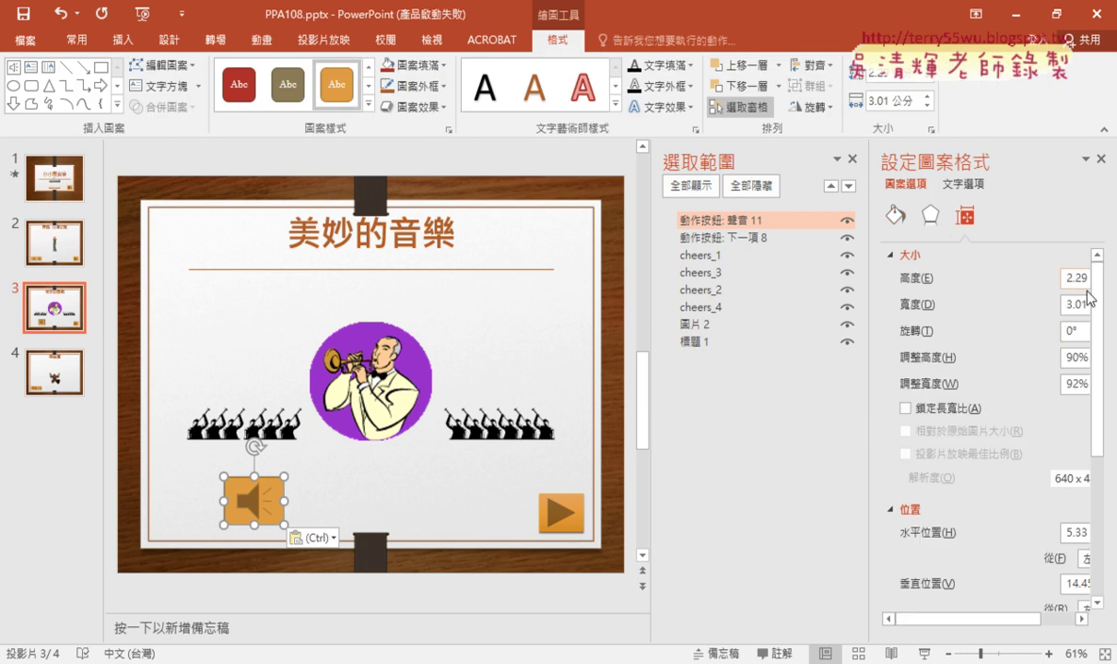
{"action": "left_click_drag", "start_coordinate": [869, 314], "coordinate": [802, 315]}
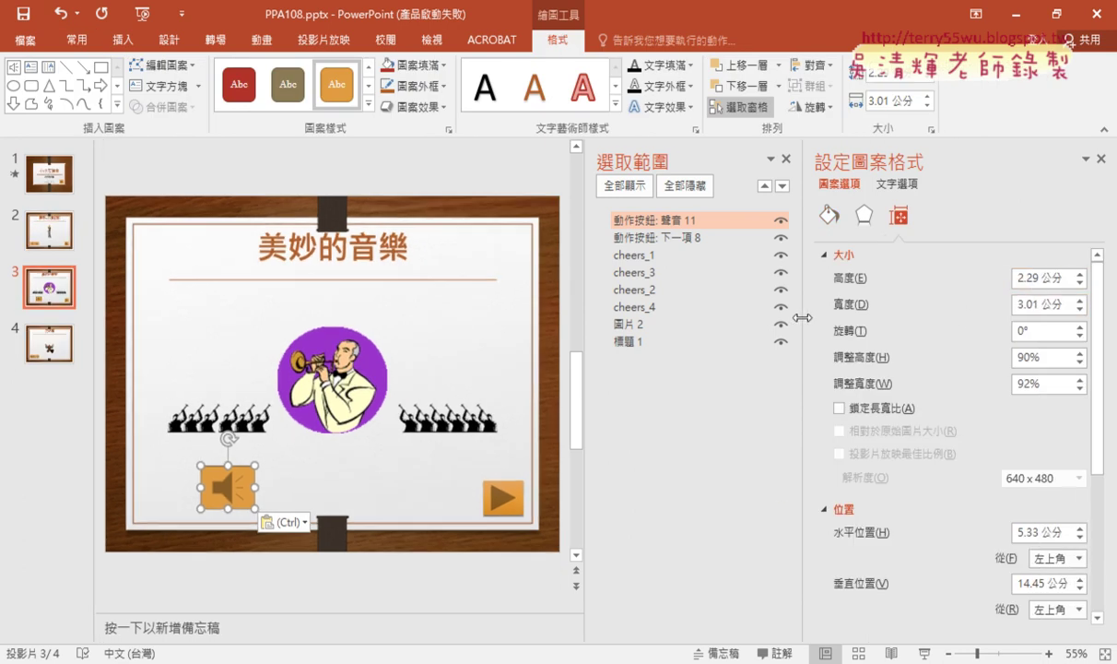
{"action": "left_click", "coordinate": [1040, 278]}
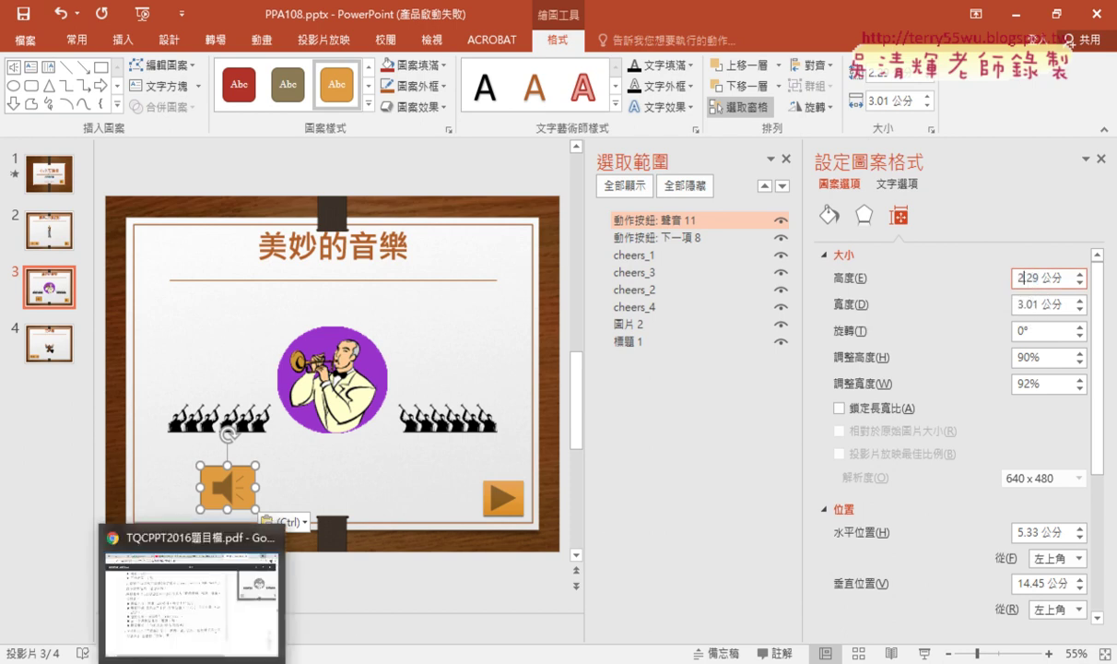
{"action": "left_click", "coordinate": [185, 577]}
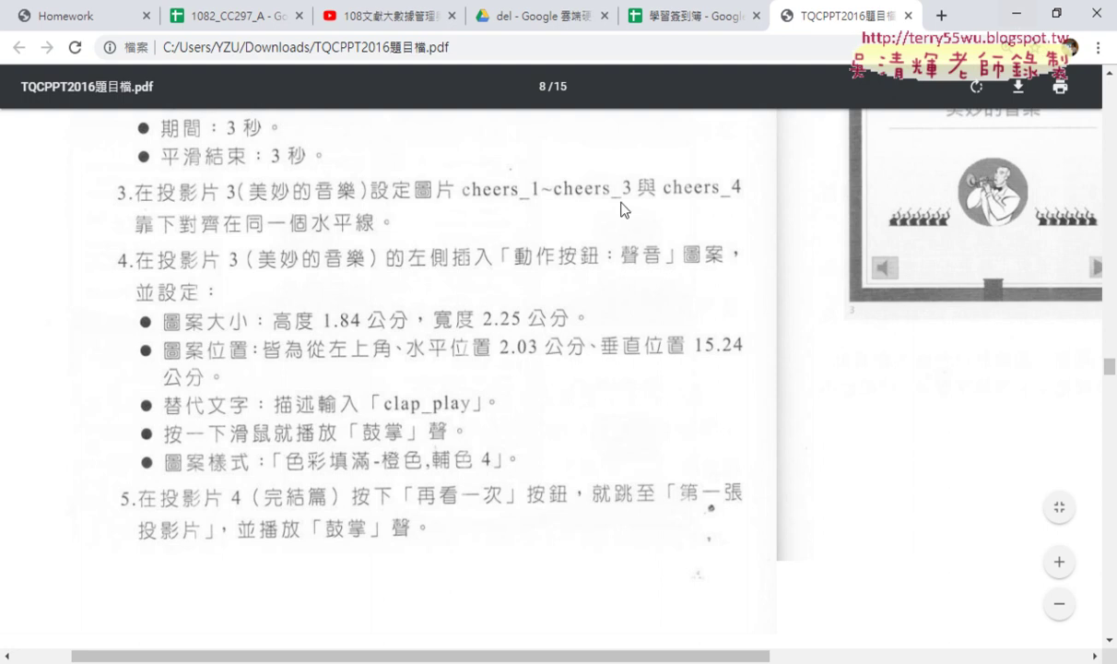
{"action": "mouse_move", "coordinate": [553, 323]}
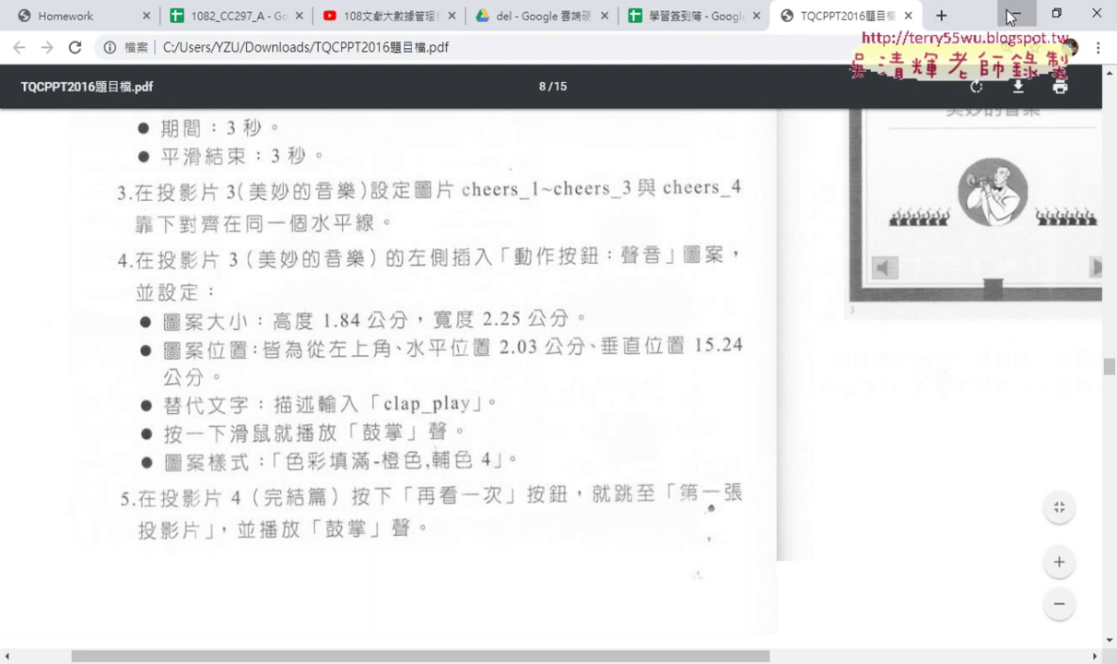
Step: Leave the task PDF and bring the PowerPoint presentation back to the front
{"action": "left_click", "coordinate": [1016, 14]}
Step: Resize the sound button to height 1.84 cm and width 2.25 cm
{"action": "left_click_drag", "start_coordinate": [1037, 278], "coordinate": [935, 277]}
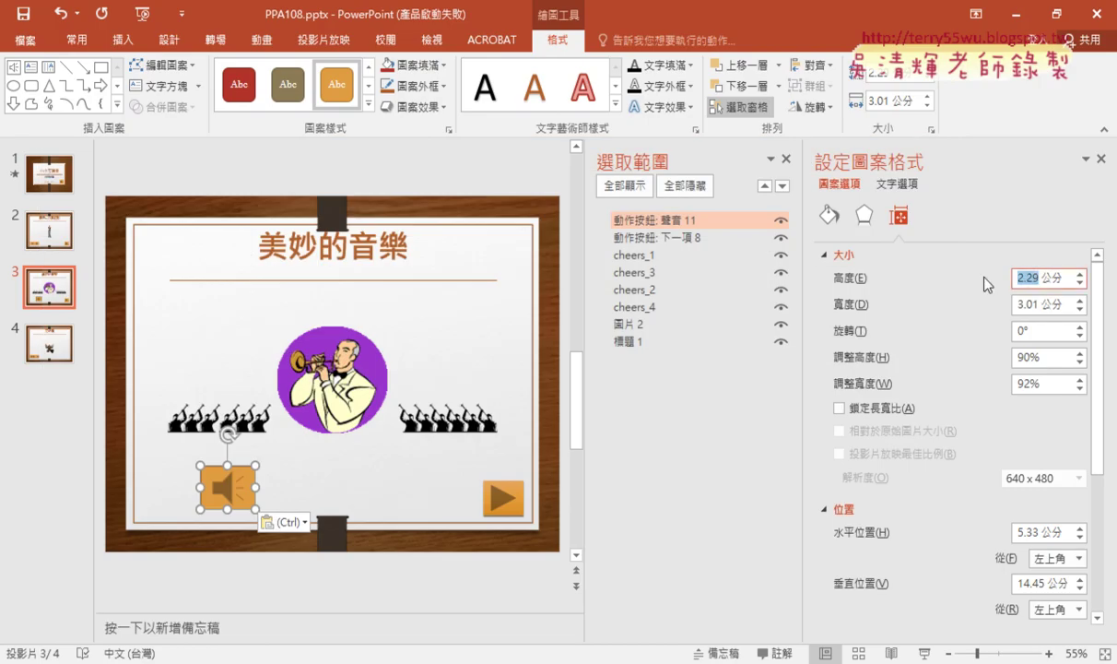
{"action": "type", "text": "1.84"}
{"action": "left_click_drag", "start_coordinate": [1047, 304], "coordinate": [991, 310]}
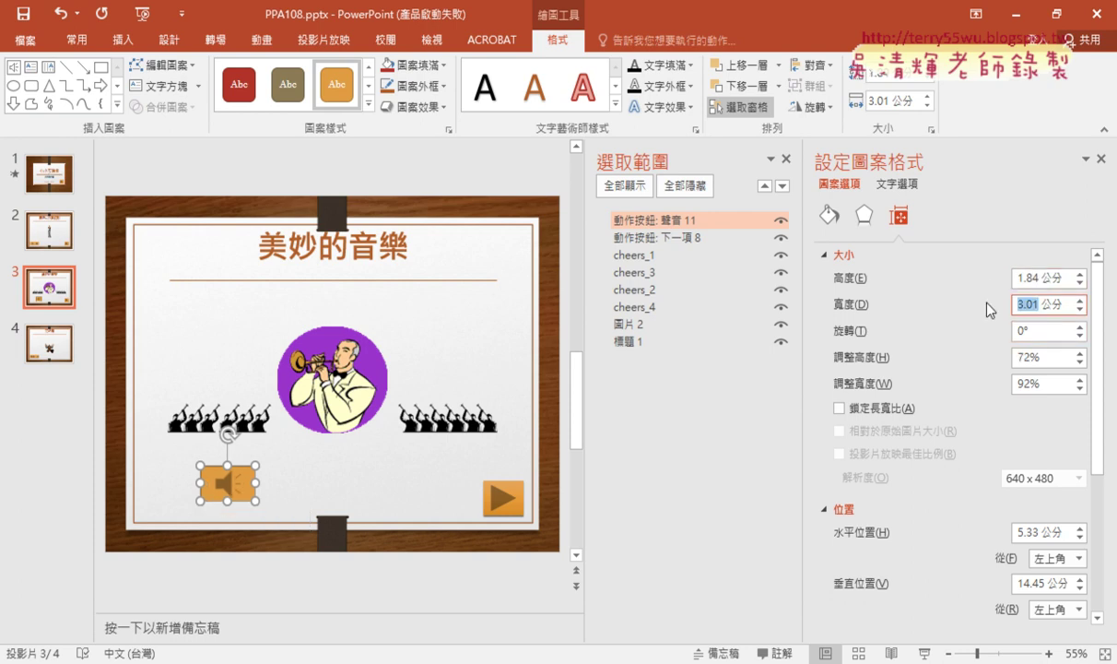
{"action": "type", "text": "2.25"}
{"action": "left_click", "coordinate": [830, 256]}
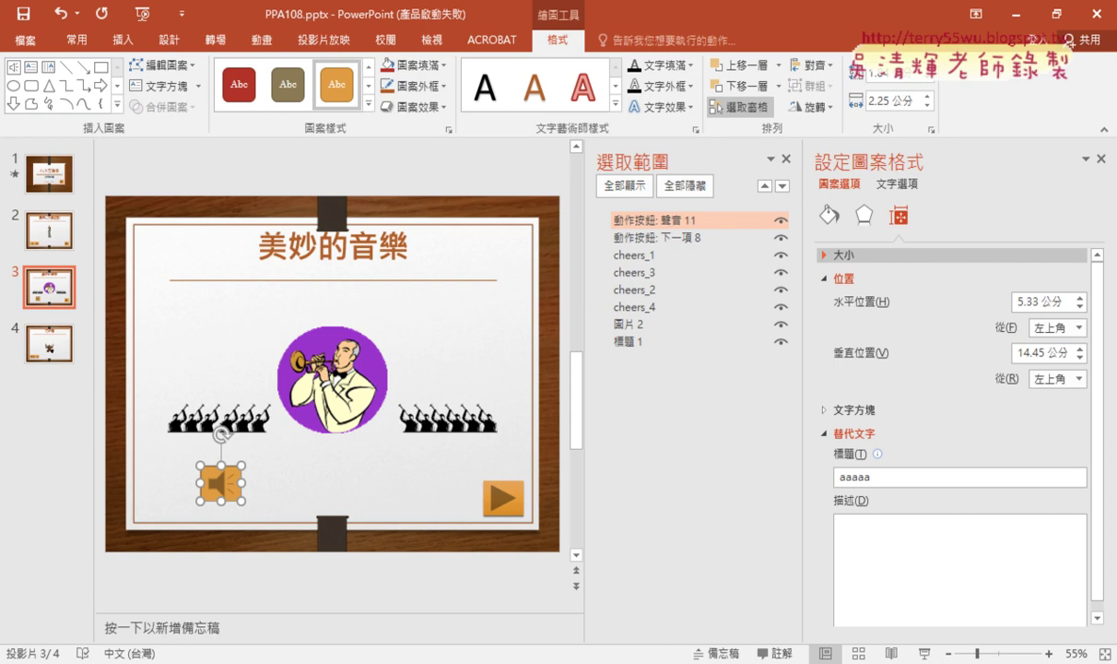
Step: After rechecking the PDF, set horizontal position 2.03 cm and enter the vertical position value
{"action": "key", "text": "alt+Tab"}
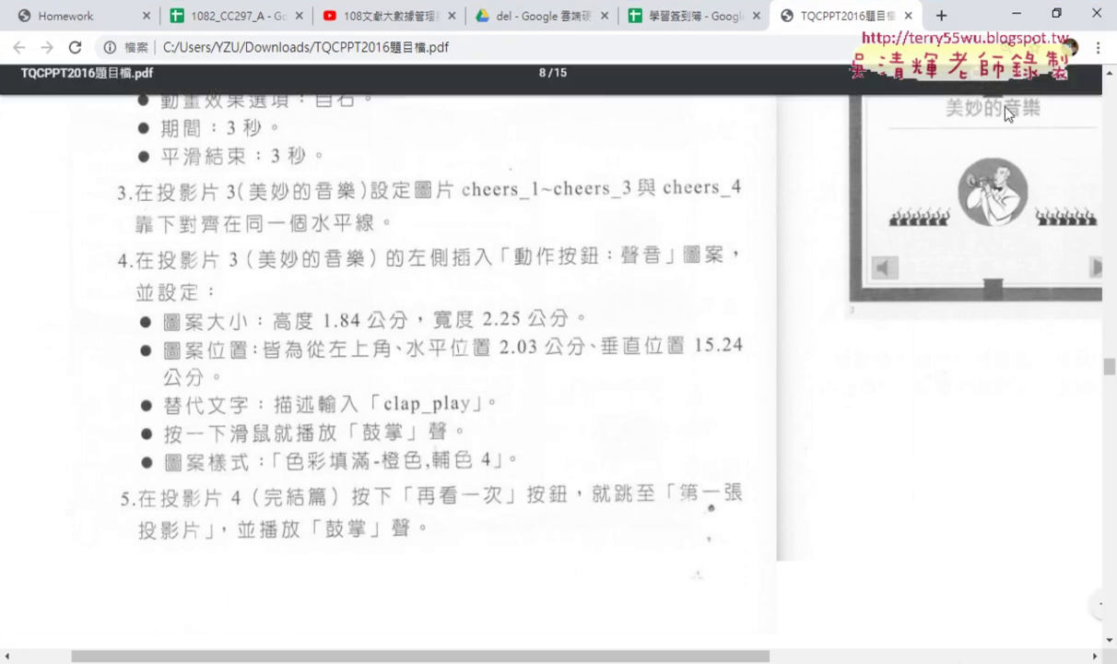
{"action": "left_click", "coordinate": [1017, 13]}
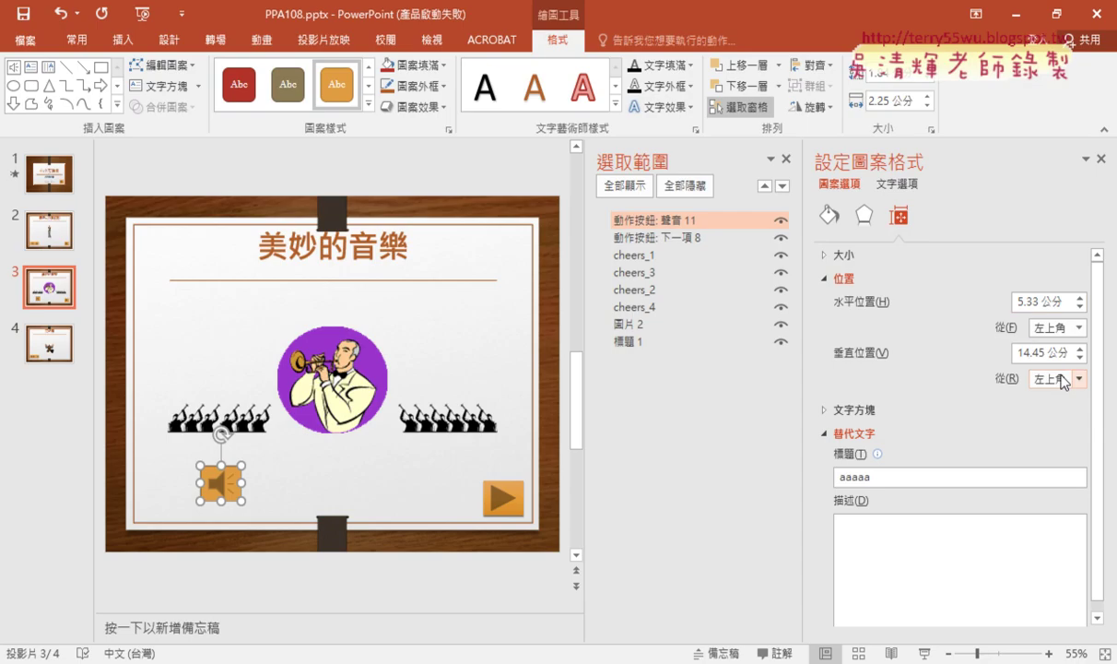
{"action": "double_click", "coordinate": [1038, 307]}
{"action": "type", "text": "2.03"}
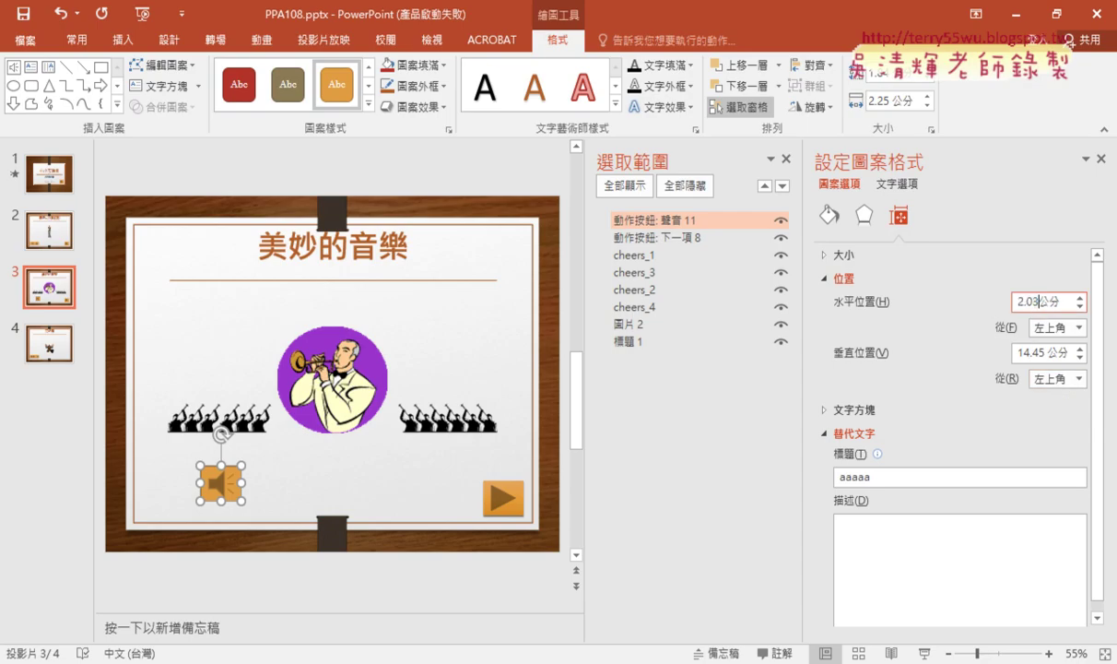
{"action": "double_click", "coordinate": [1029, 353]}
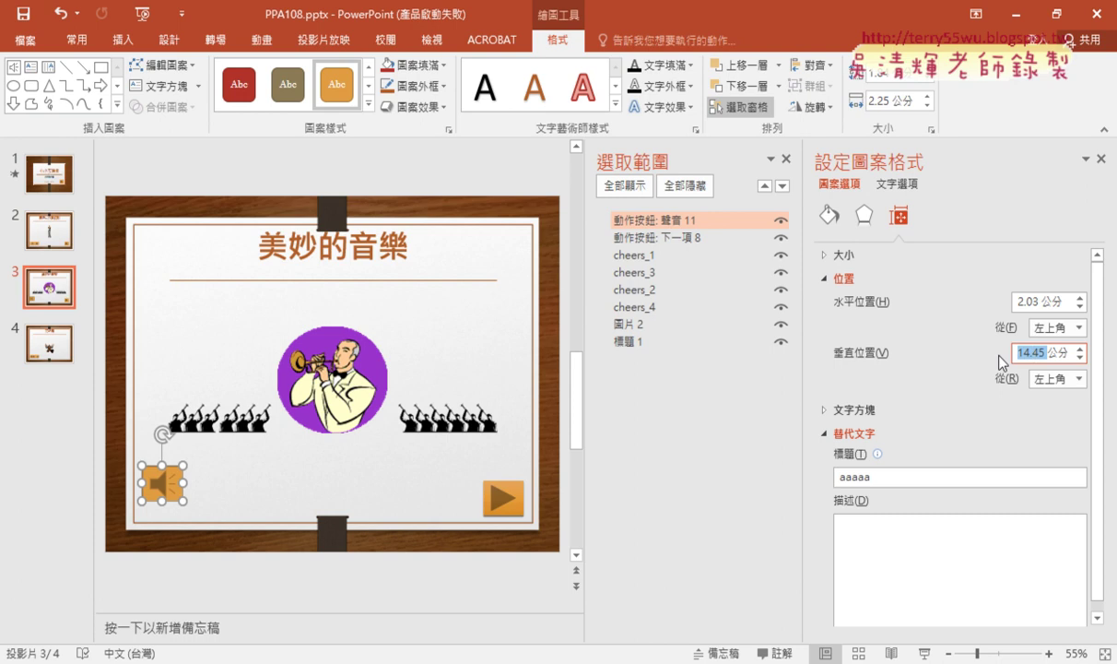
{"action": "type", "text": "15.0"}
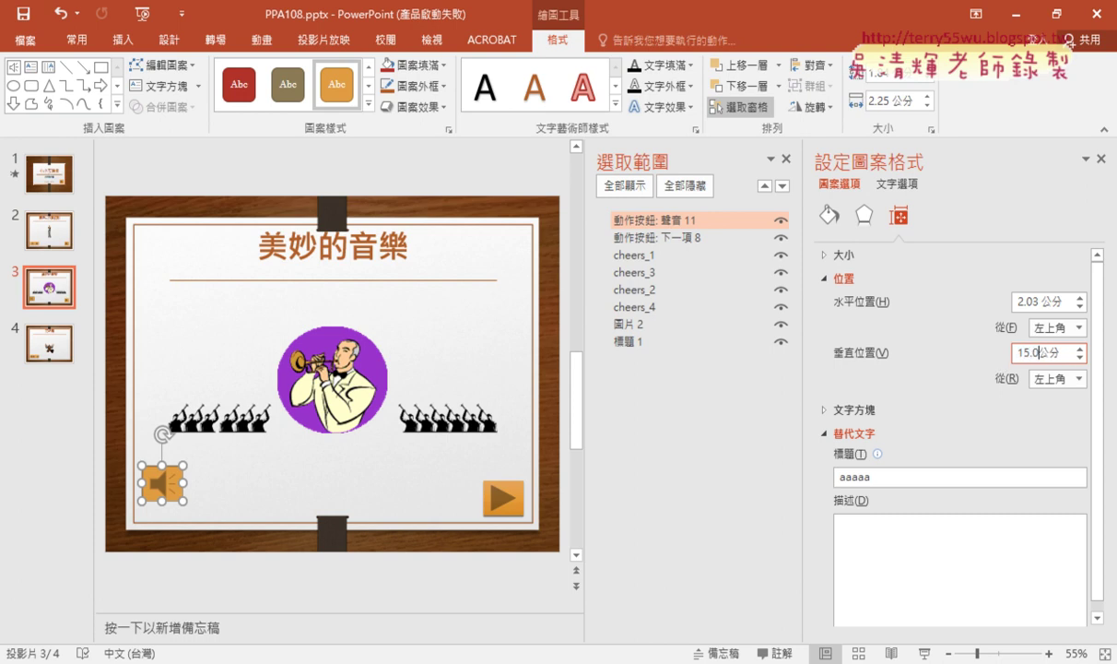
{"action": "type", "text": "24"}
Step: Commit the 15.24 cm vertical position, sketch the position distances with the pen, then erase the ink
{"action": "left_click", "coordinate": [1042, 301]}
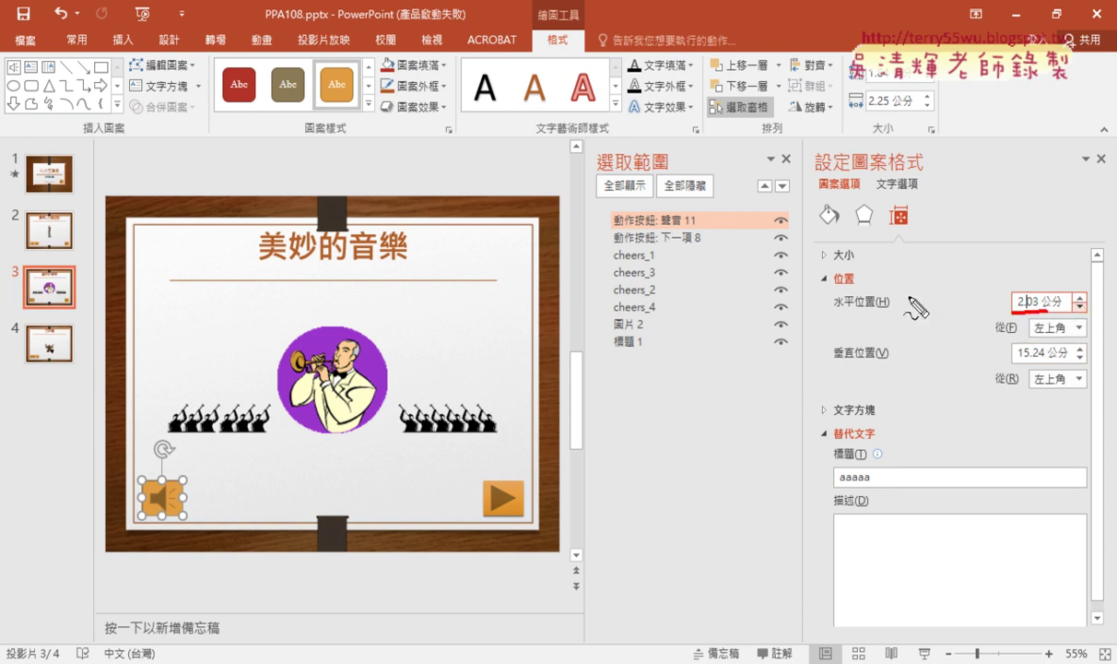
{"action": "left_click_drag", "start_coordinate": [121, 214], "coordinate": [127, 224]}
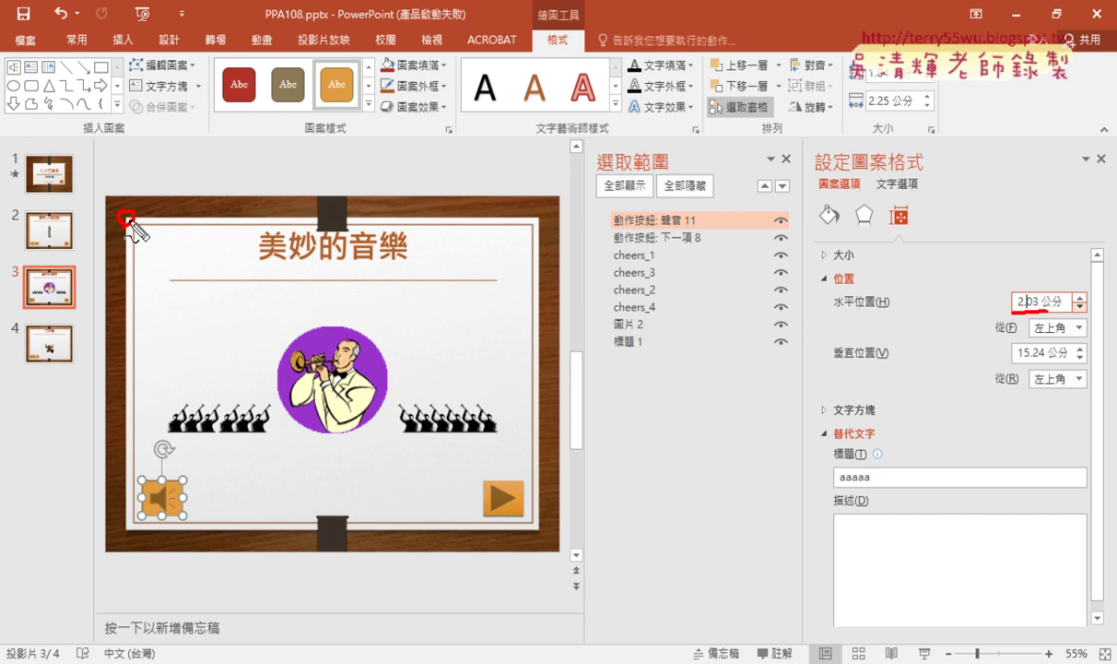
{"action": "left_click_drag", "start_coordinate": [129, 219], "coordinate": [168, 259]}
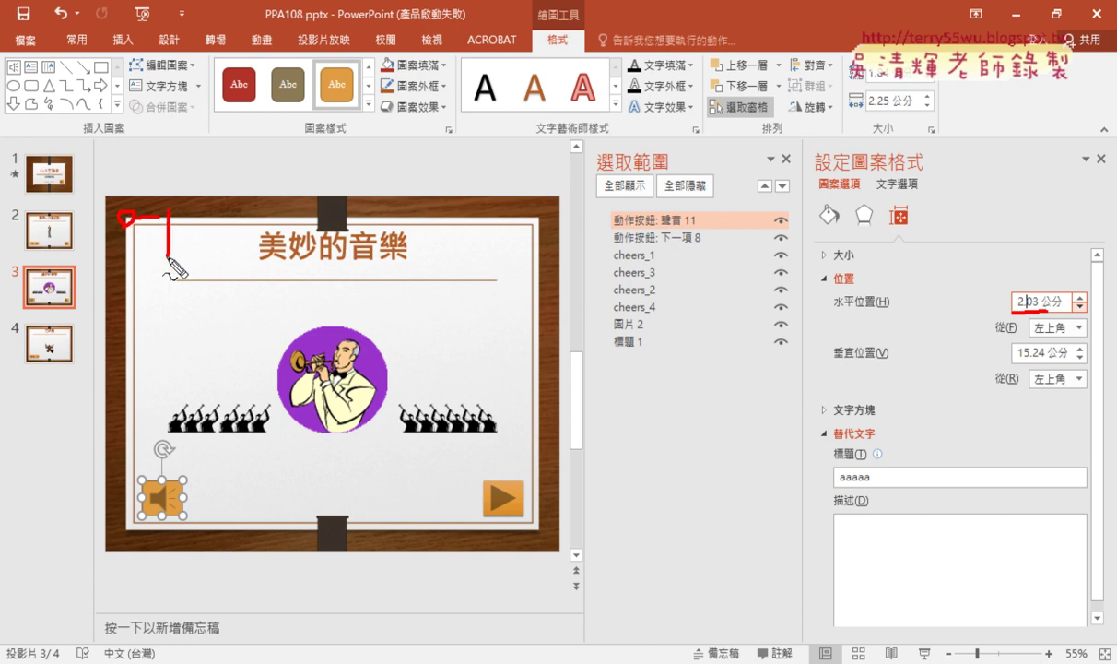
{"action": "left_click_drag", "start_coordinate": [125, 224], "coordinate": [118, 477]}
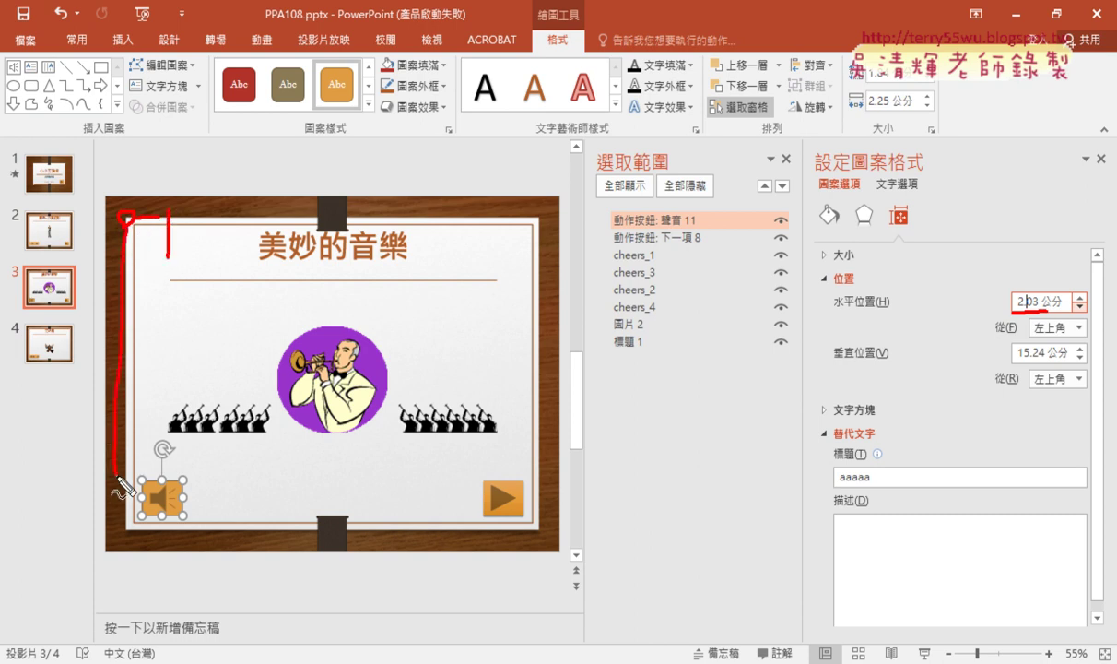
{"action": "left_click_drag", "start_coordinate": [1057, 360], "coordinate": [1002, 362]}
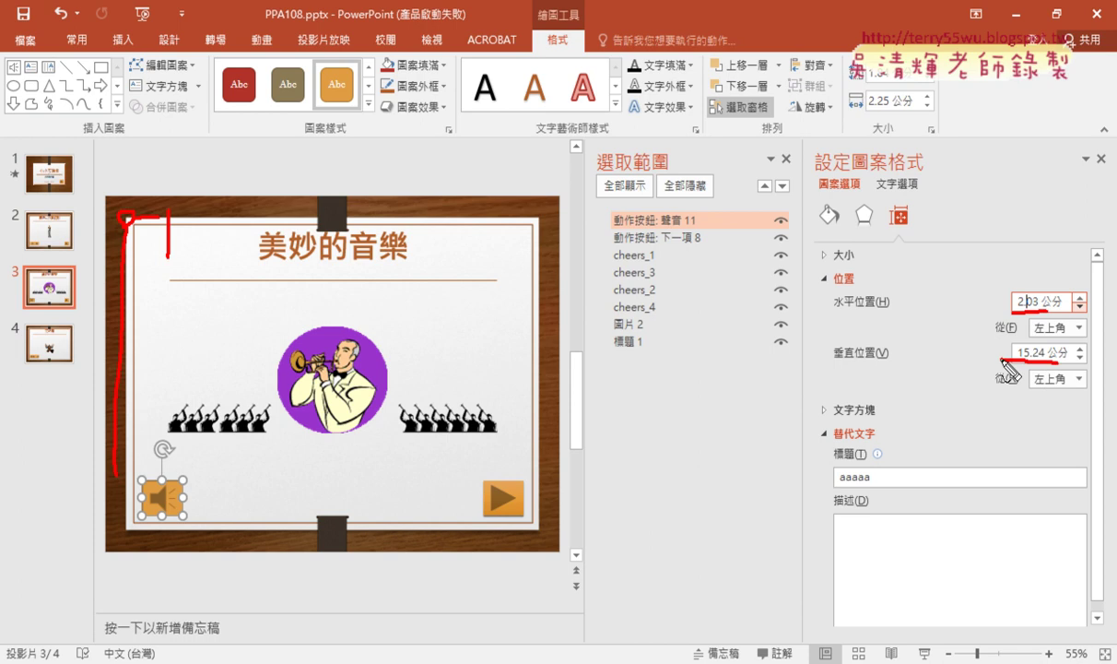
{"action": "key", "text": "Escape"}
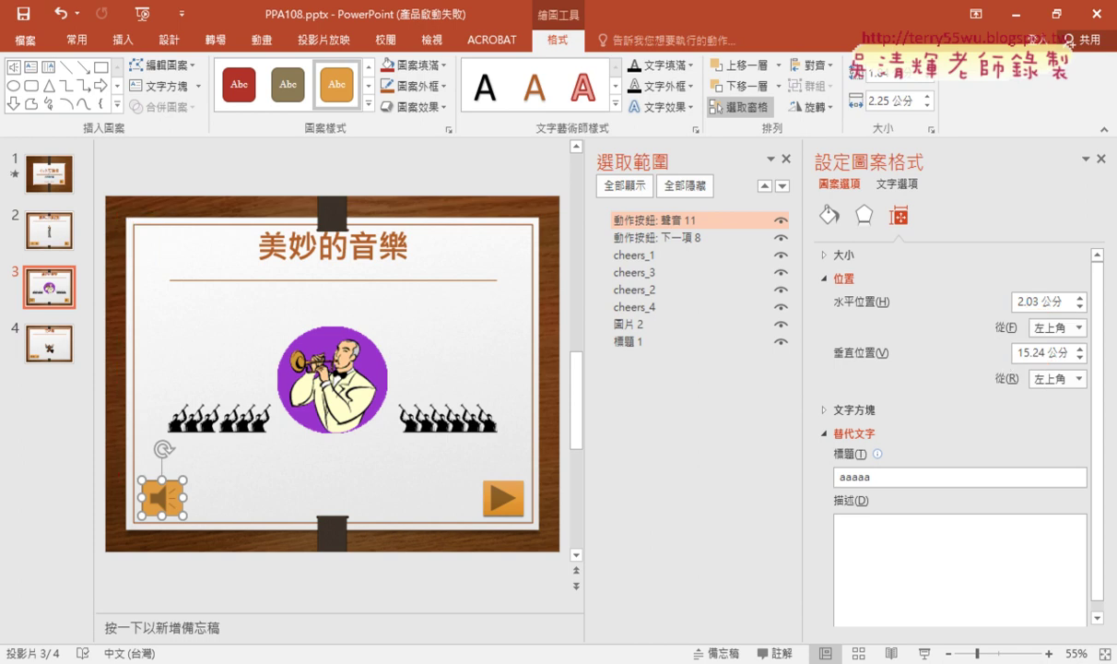
{"action": "key", "text": "alt+Tab"}
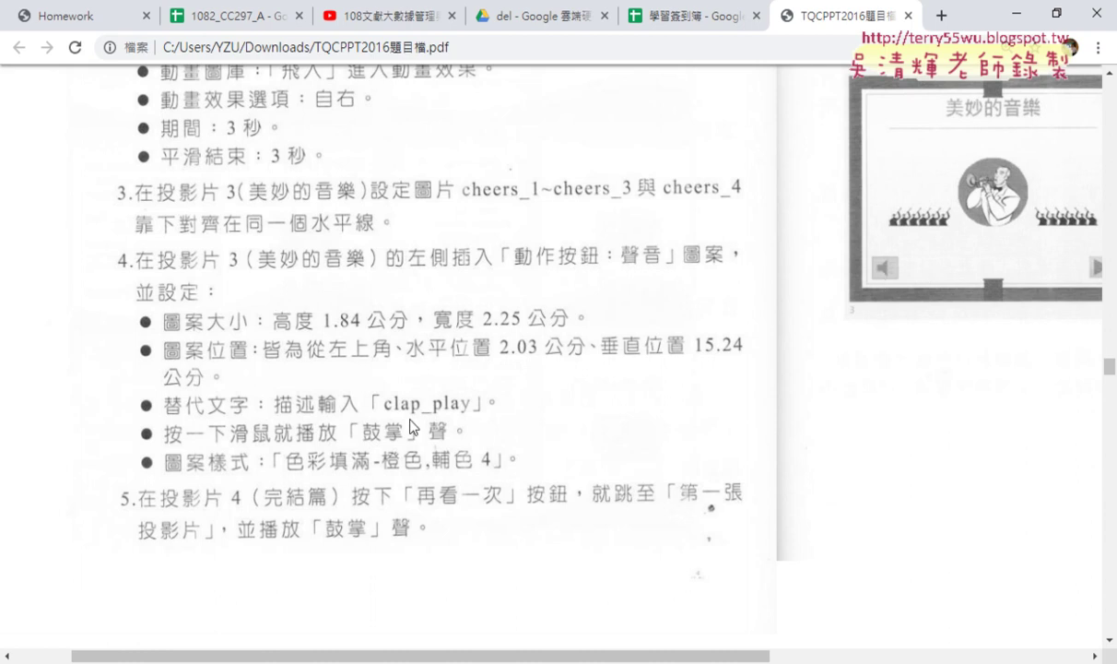
Step: Delete the 'aaaaa' alt-text title from the sound button and move to the empty Description box
{"action": "left_click", "coordinate": [1017, 13]}
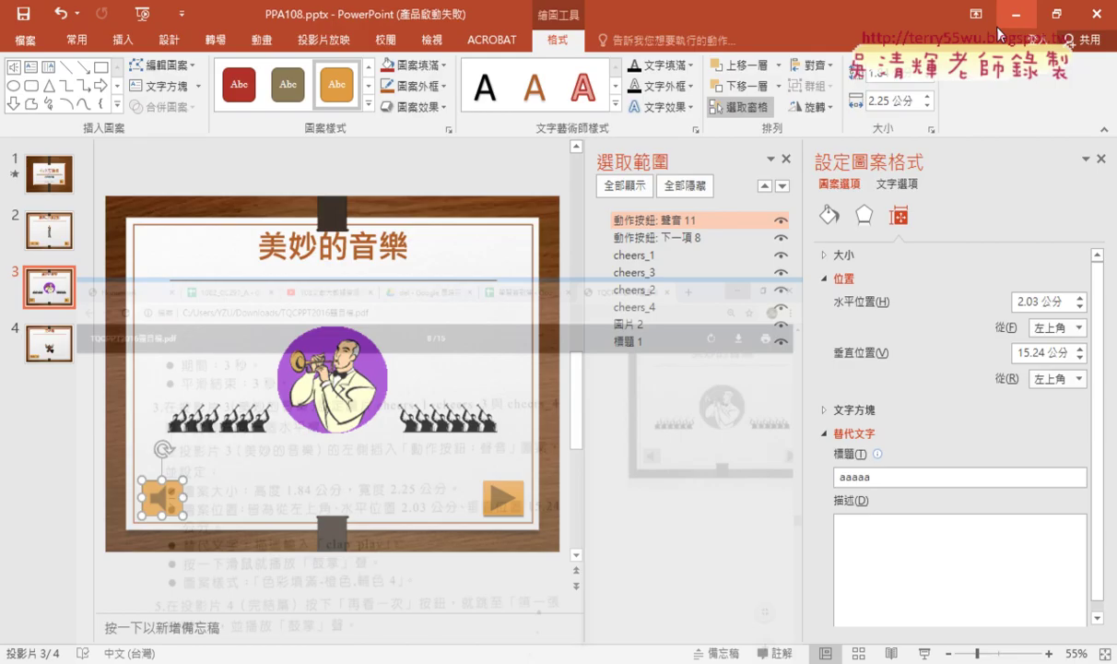
{"action": "left_click_drag", "start_coordinate": [875, 479], "coordinate": [793, 484]}
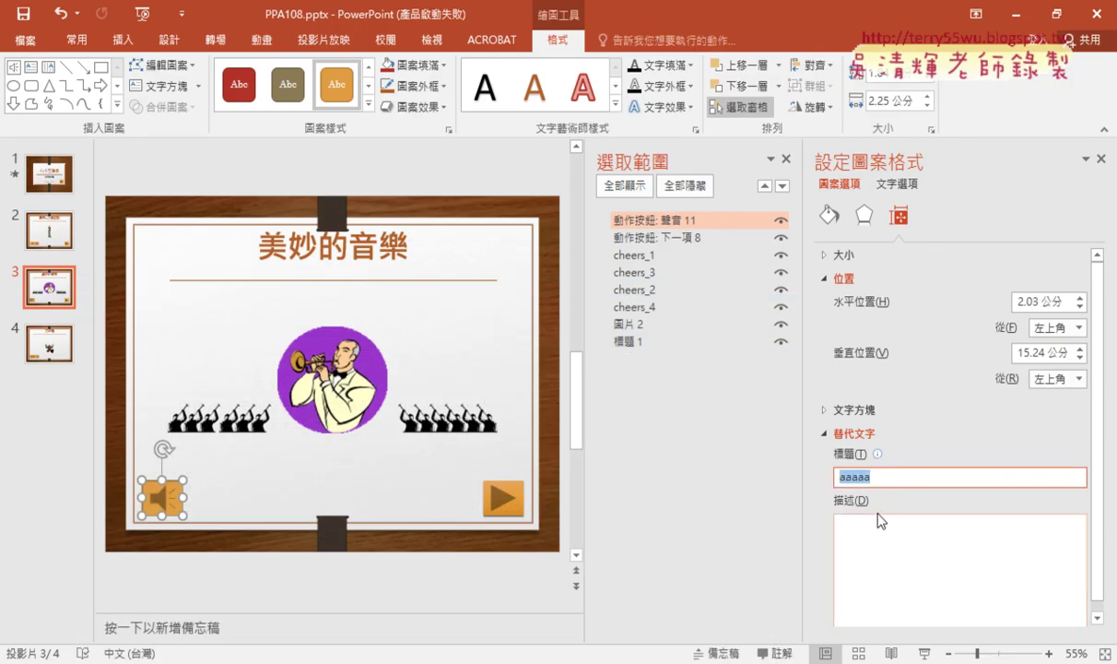
{"action": "key", "text": "BackSpace"}
{"action": "left_click", "coordinate": [879, 544]}
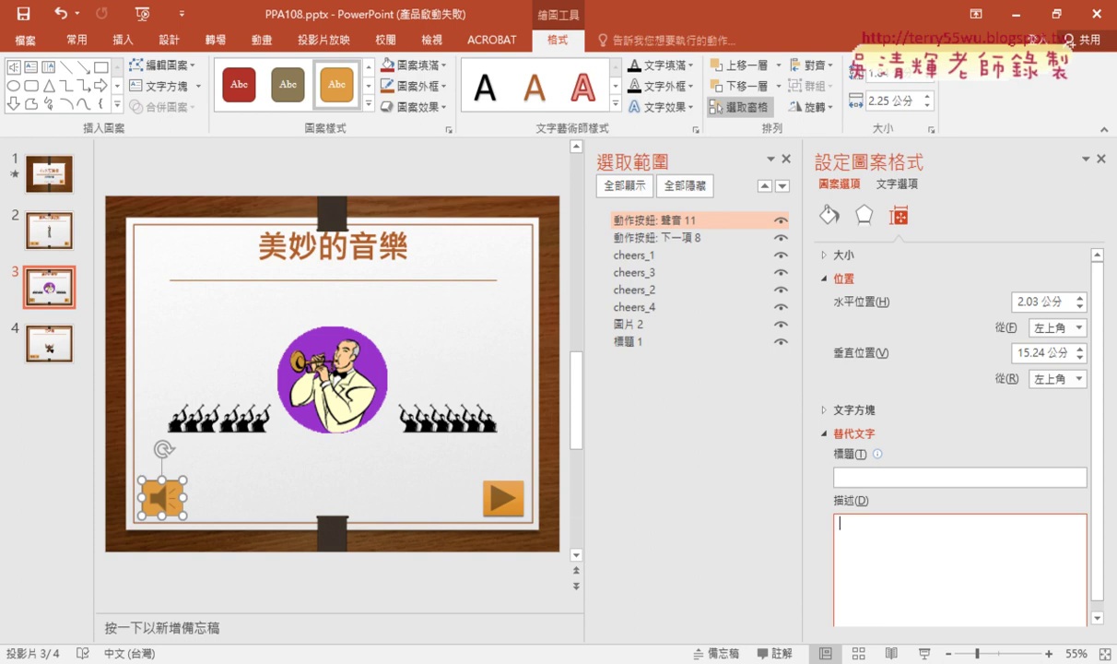
{"action": "key", "text": "alt+Tab"}
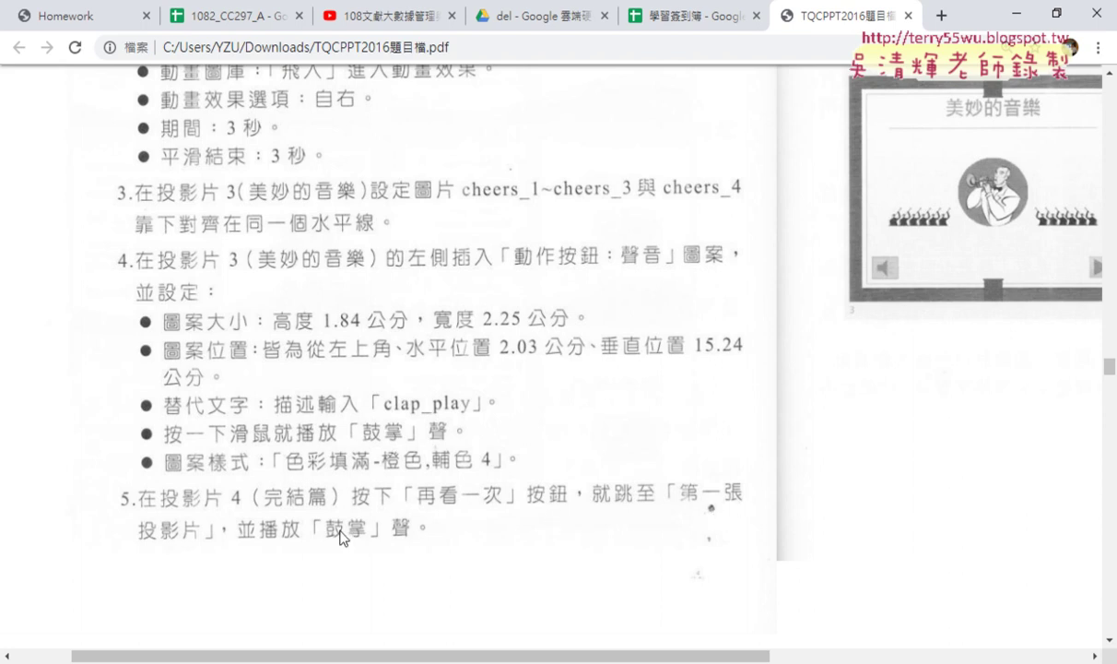
{"action": "left_click", "coordinate": [1016, 13]}
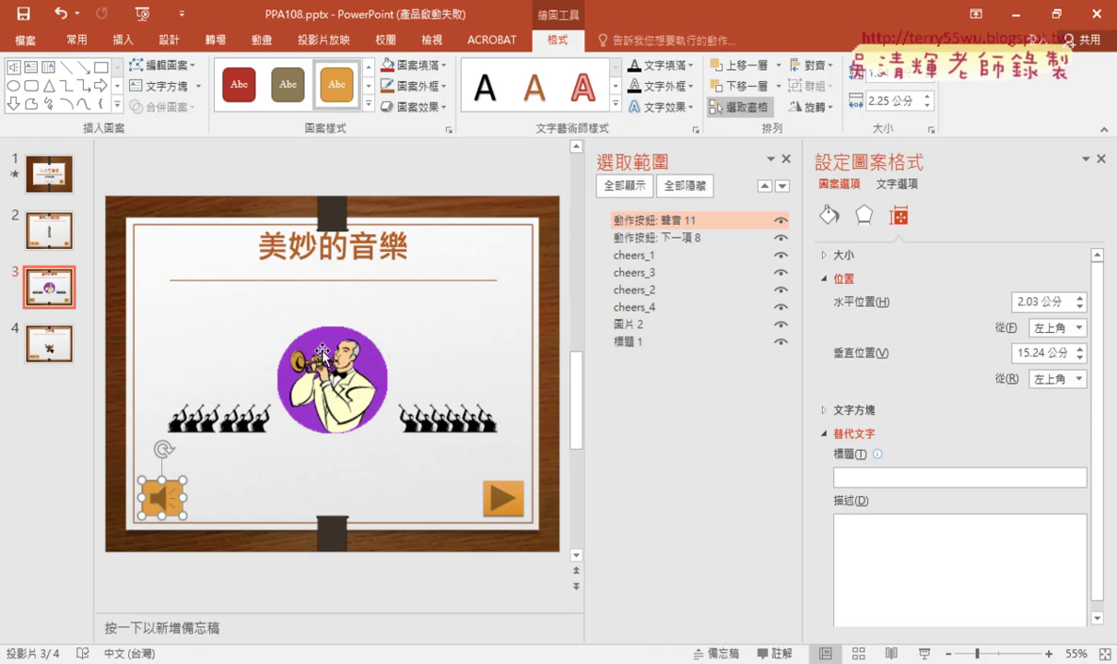
Step: Run slide 4 (完結篇) as a slide show to the end, then select its 再看一次 box
{"action": "left_click", "coordinate": [55, 351]}
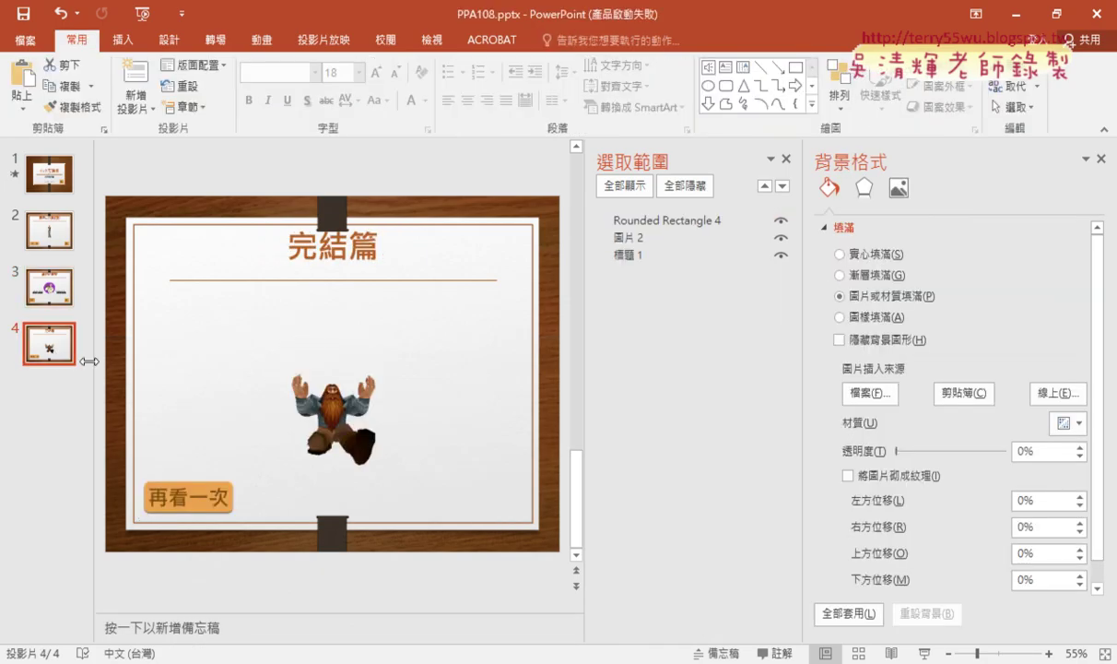
{"action": "left_click", "coordinate": [924, 653]}
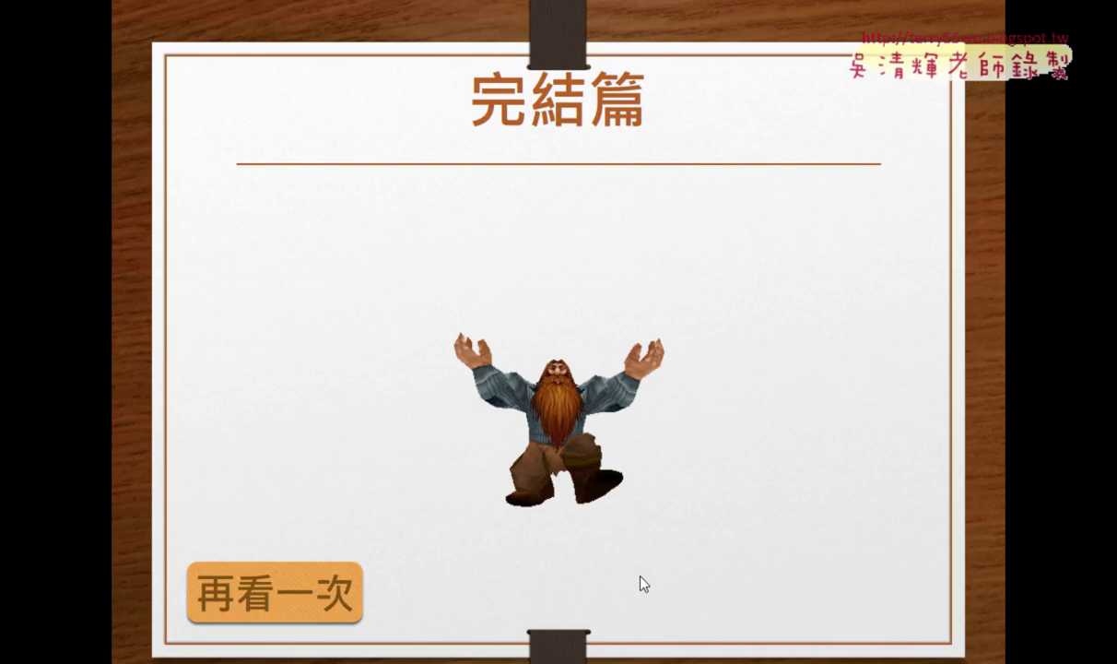
{"action": "left_click", "coordinate": [289, 606]}
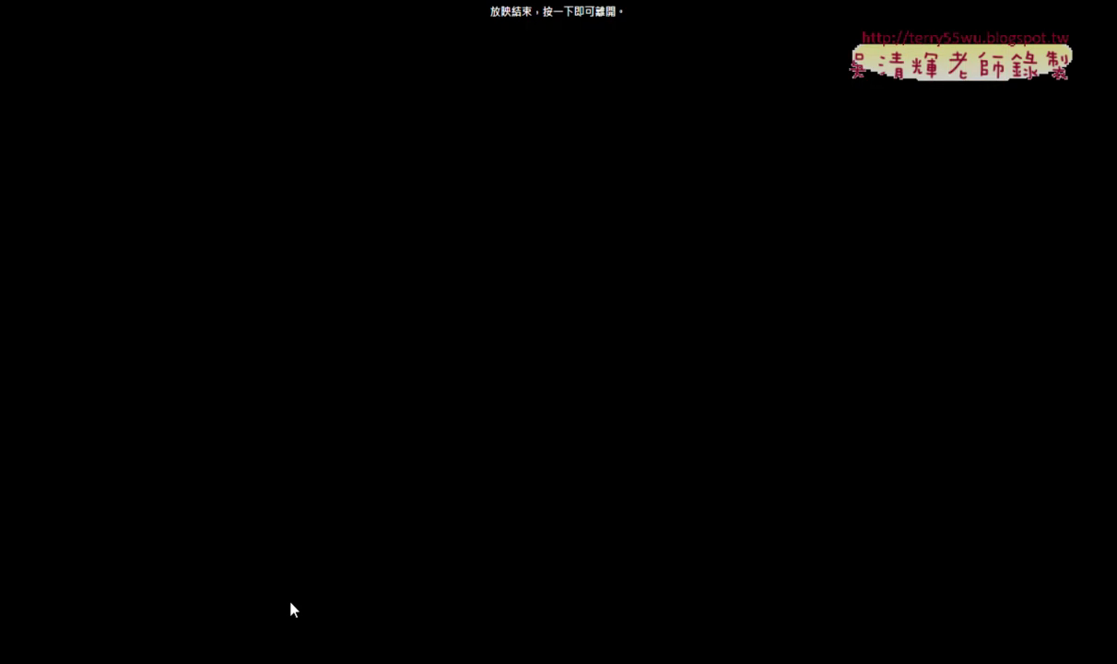
{"action": "left_click", "coordinate": [291, 605]}
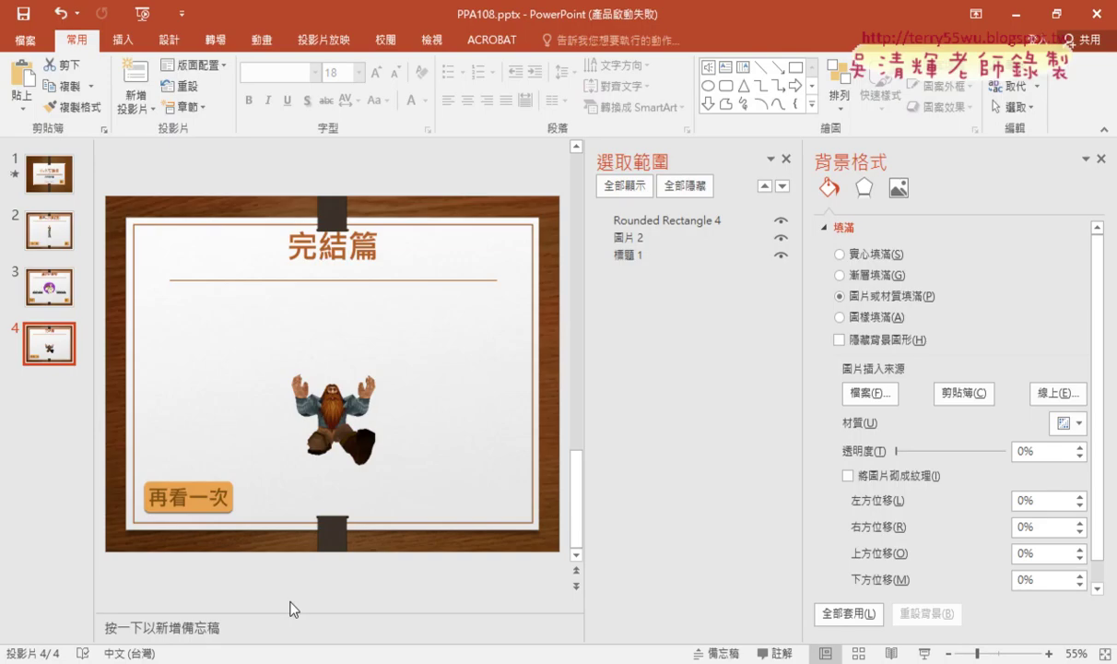
{"action": "left_click", "coordinate": [277, 507]}
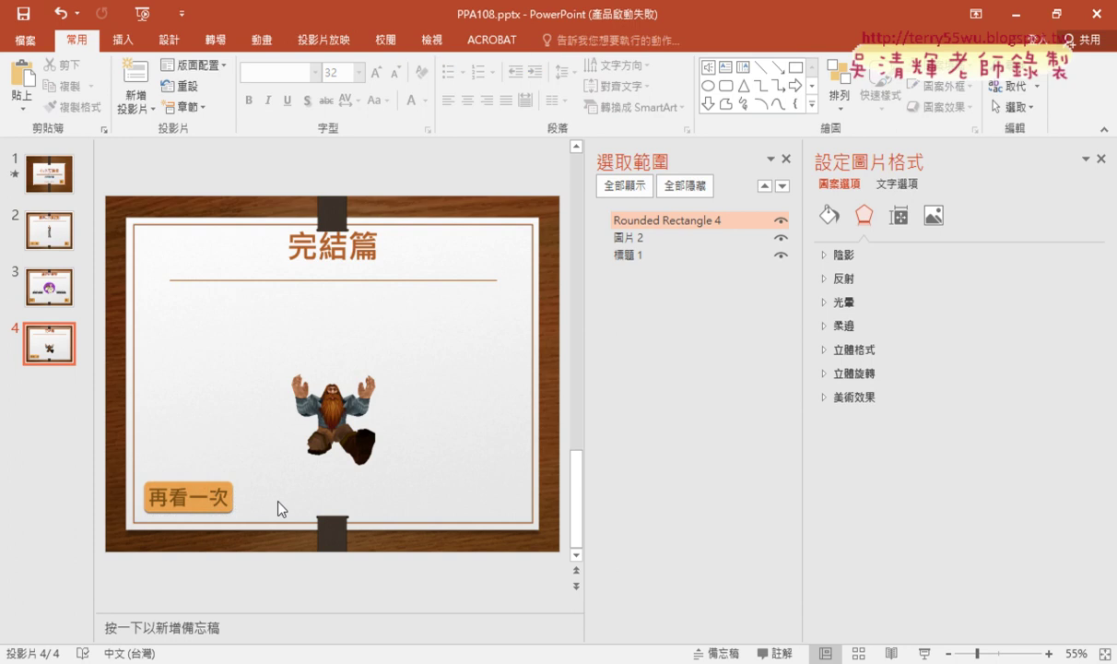
{"action": "left_click", "coordinate": [211, 486]}
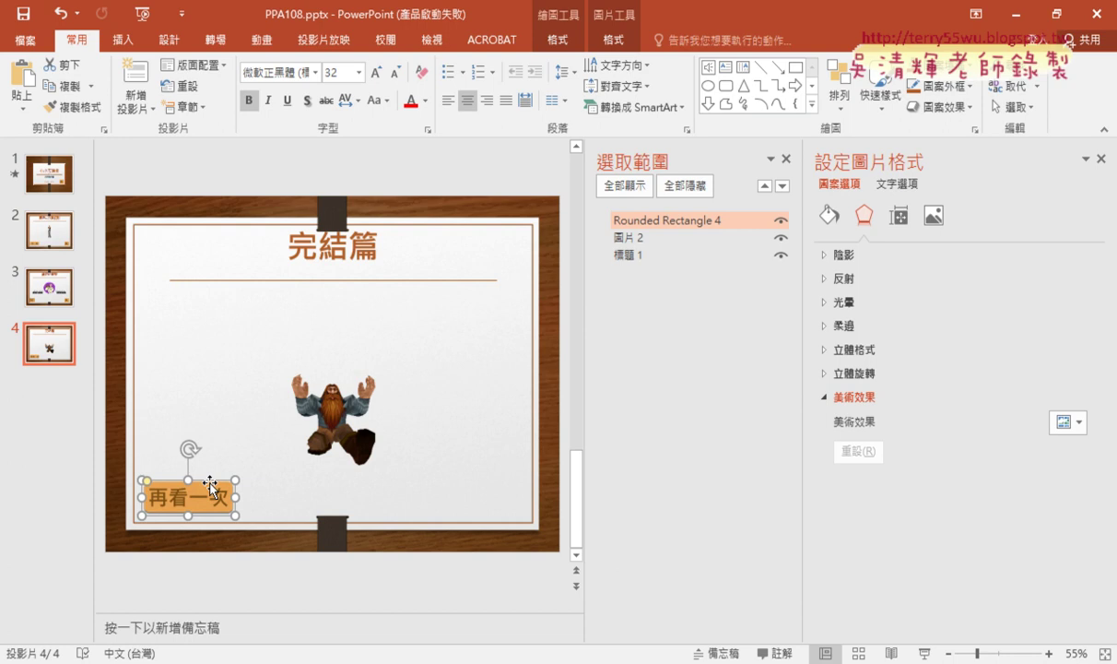
Step: Close the Format Picture pane and the Selection pane
{"action": "left_click", "coordinate": [1102, 160]}
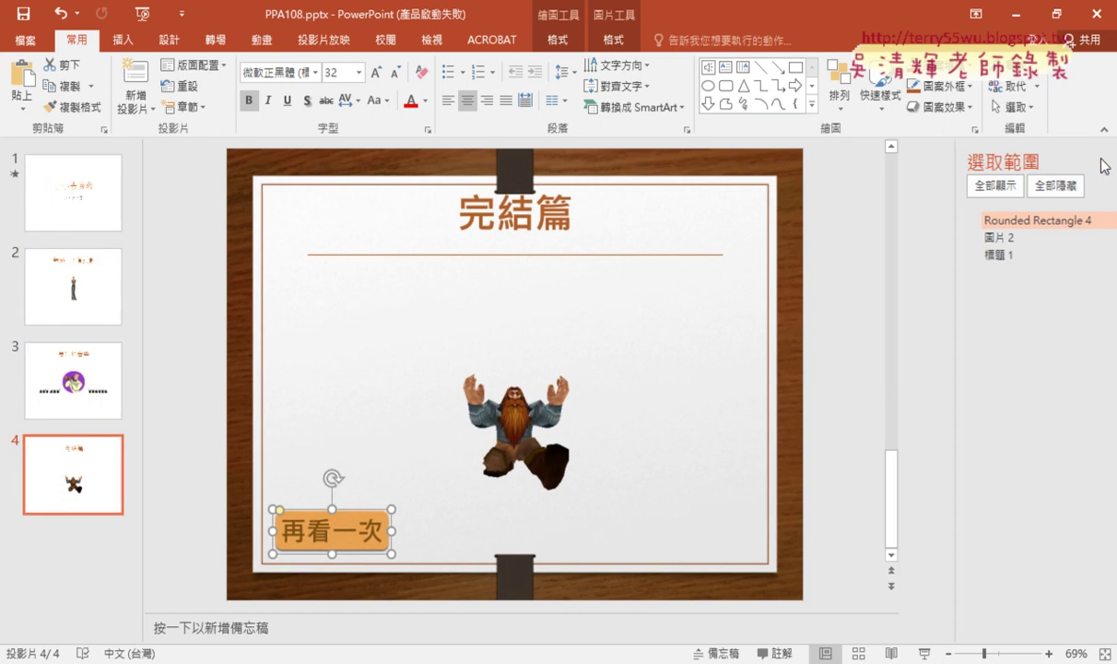
{"action": "left_click", "coordinate": [1103, 162]}
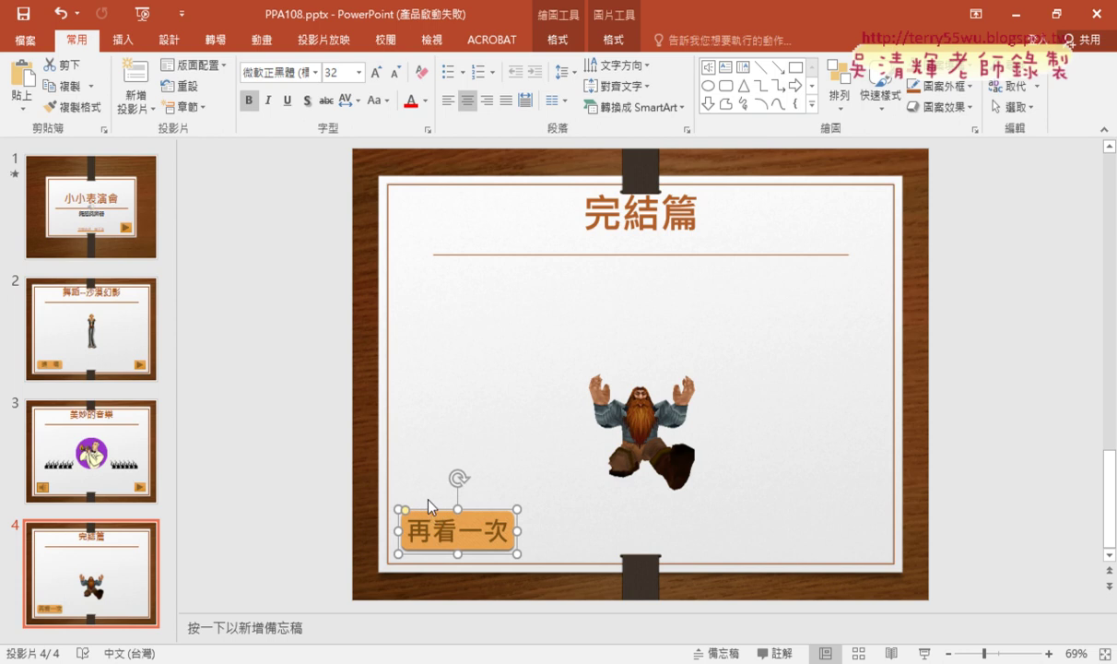
Step: Open the Action Settings dialog for the 再看一次 button from the Insert tab
{"action": "left_click", "coordinate": [122, 40]}
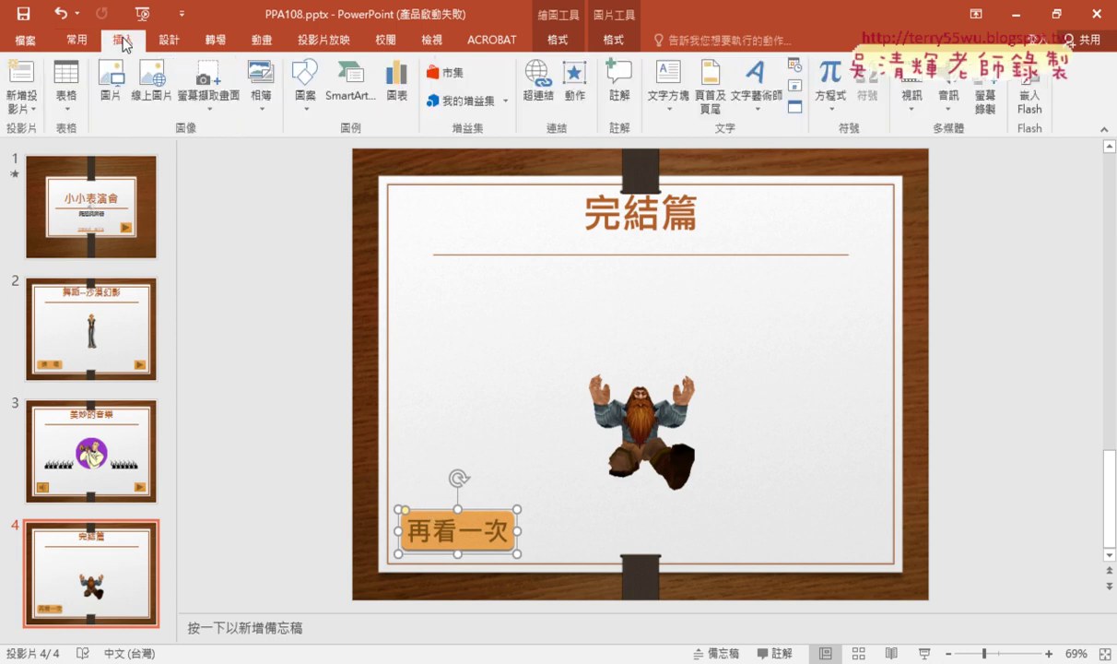
{"action": "left_click", "coordinate": [584, 109]}
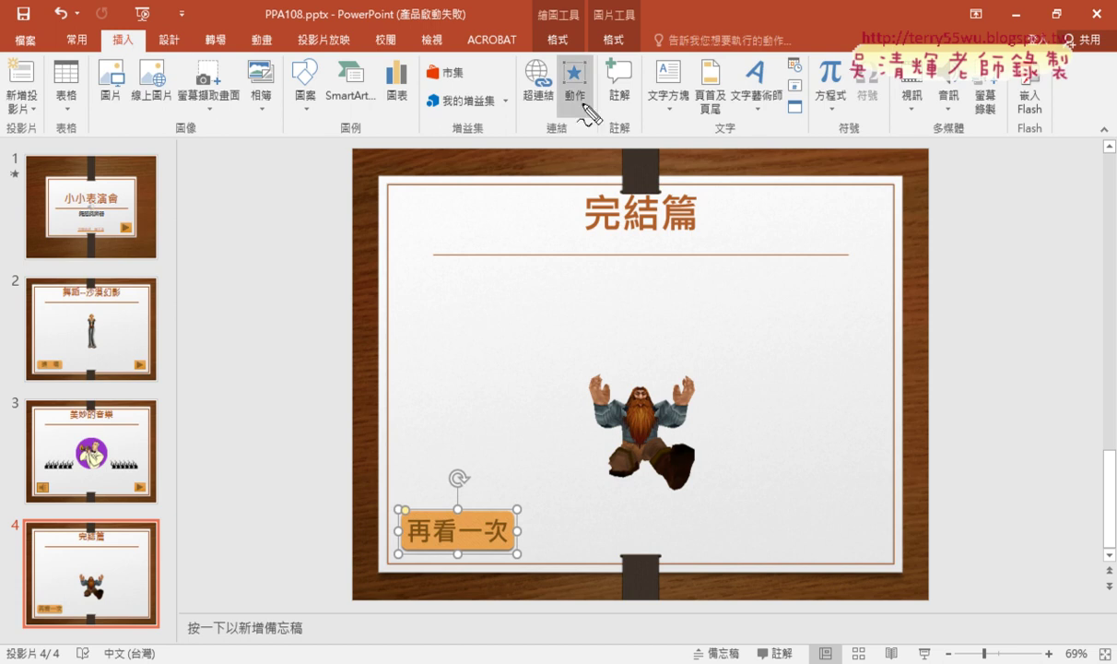
{"action": "left_click_drag", "start_coordinate": [152, 59], "coordinate": [145, 55]}
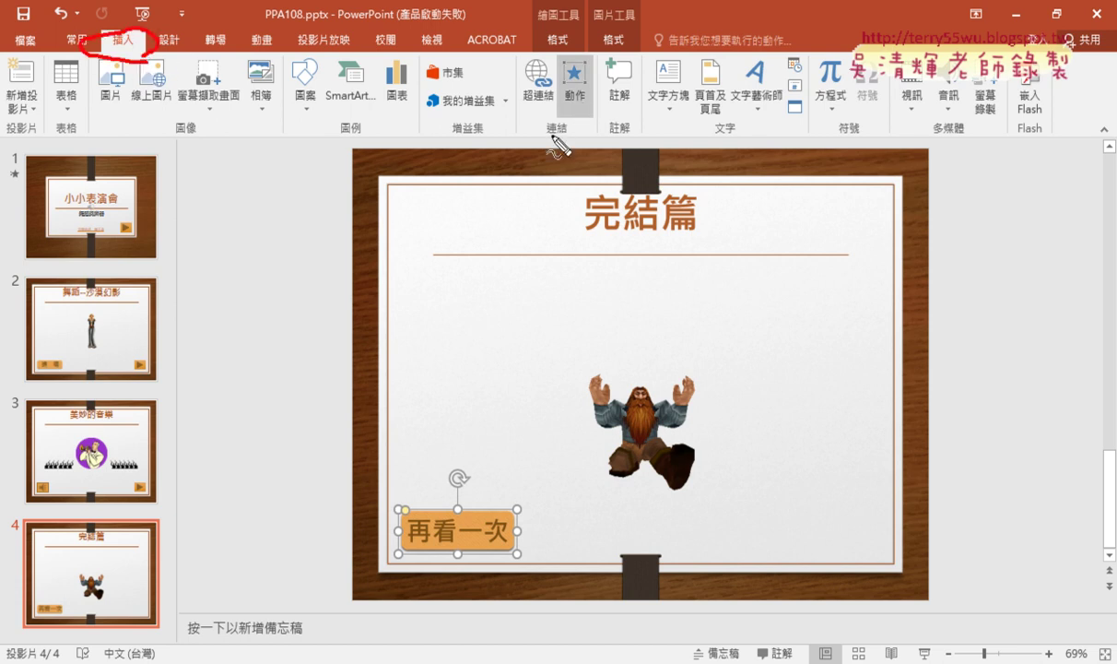
{"action": "left_click_drag", "start_coordinate": [611, 55], "coordinate": [570, 146]}
{"action": "left_click_drag", "start_coordinate": [484, 533], "coordinate": [514, 555]}
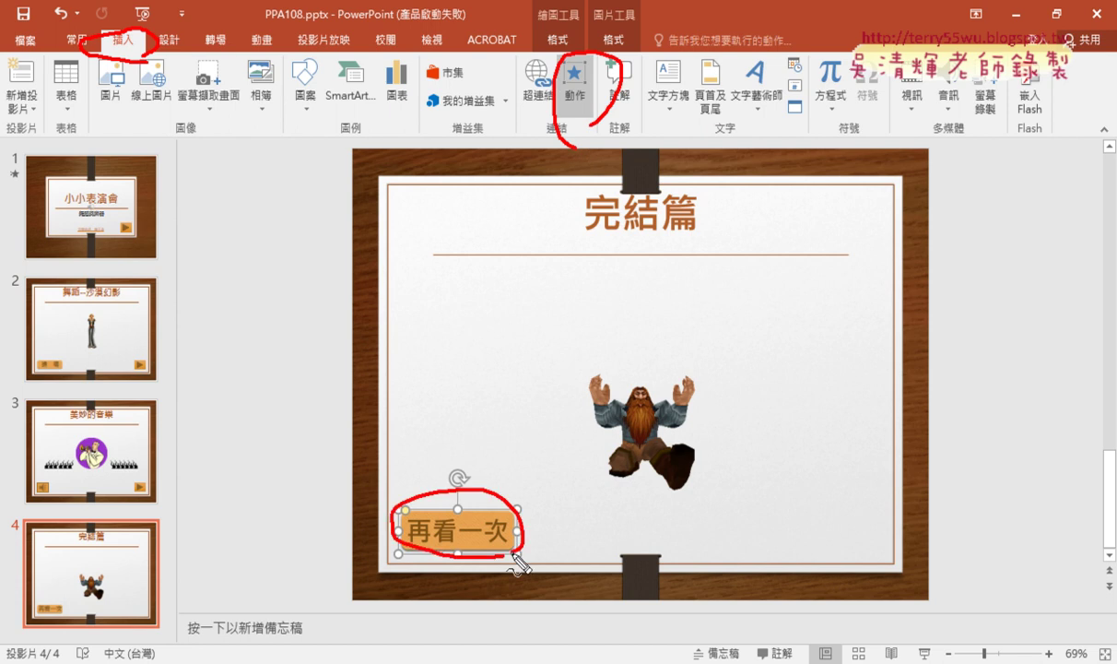
{"action": "mouse_move", "coordinate": [398, 510]}
{"action": "left_mouse_down"}
{"action": "mouse_move", "coordinate": [187, 214]}
{"action": "mouse_move", "coordinate": [185, 97]}
{"action": "mouse_move", "coordinate": [175, 120]}
{"action": "left_mouse_up"}
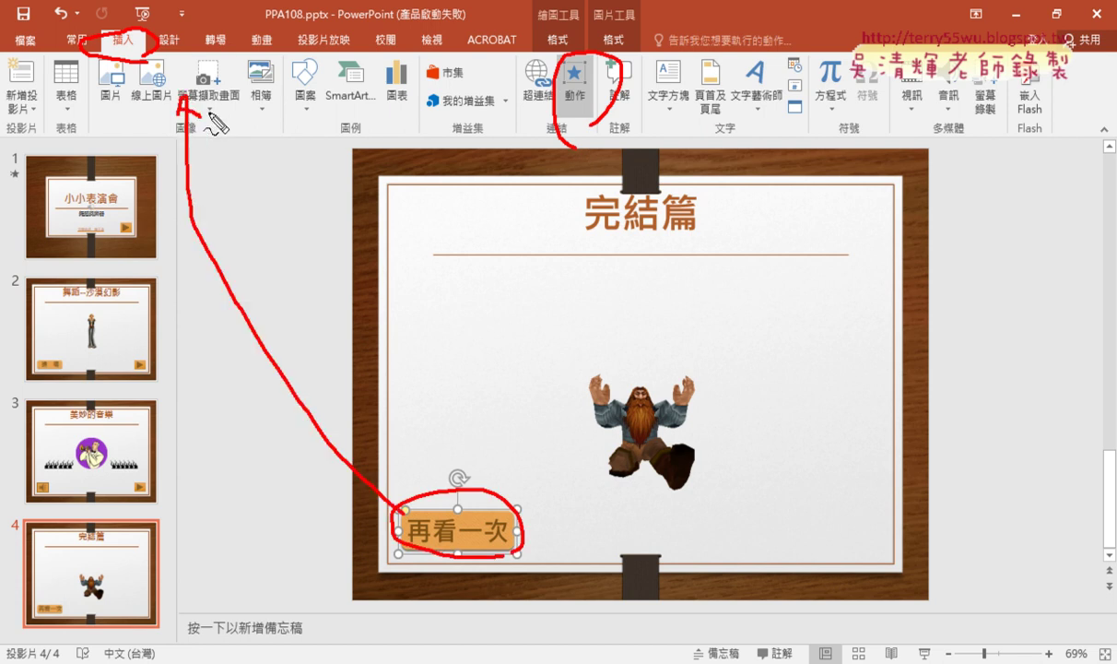
{"action": "left_click_drag", "start_coordinate": [265, 92], "coordinate": [522, 93]}
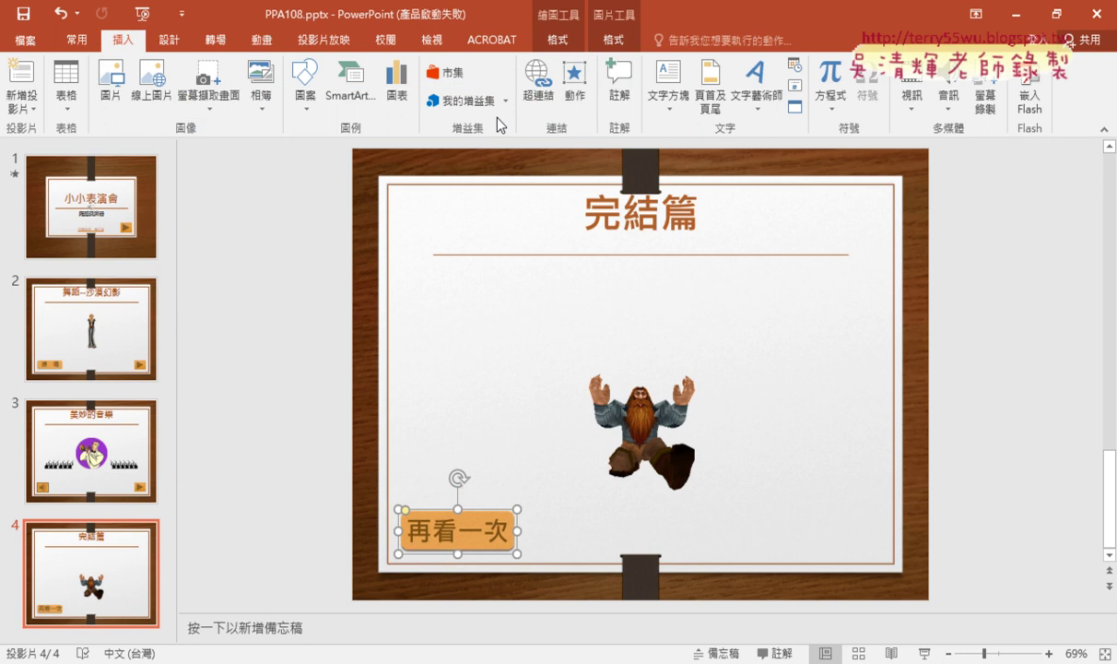
{"action": "left_click", "coordinate": [579, 98]}
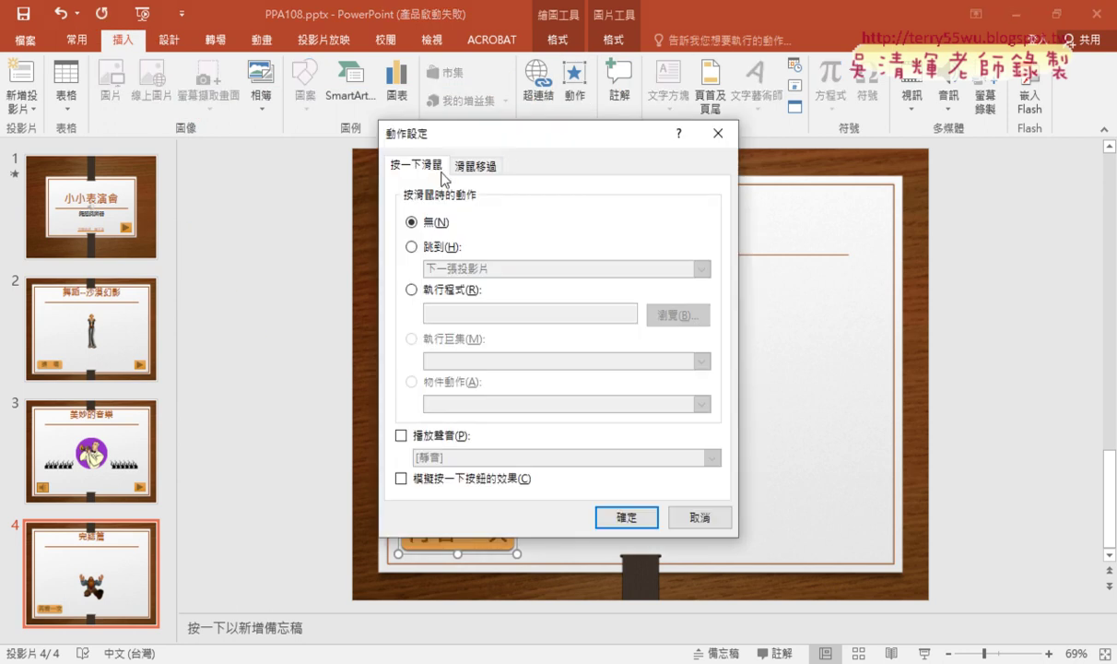
Step: On mouse click, hyperlink to First Slide and play the 鼓掌 sound, then confirm
{"action": "left_click", "coordinate": [412, 247]}
{"action": "left_click", "coordinate": [493, 269]}
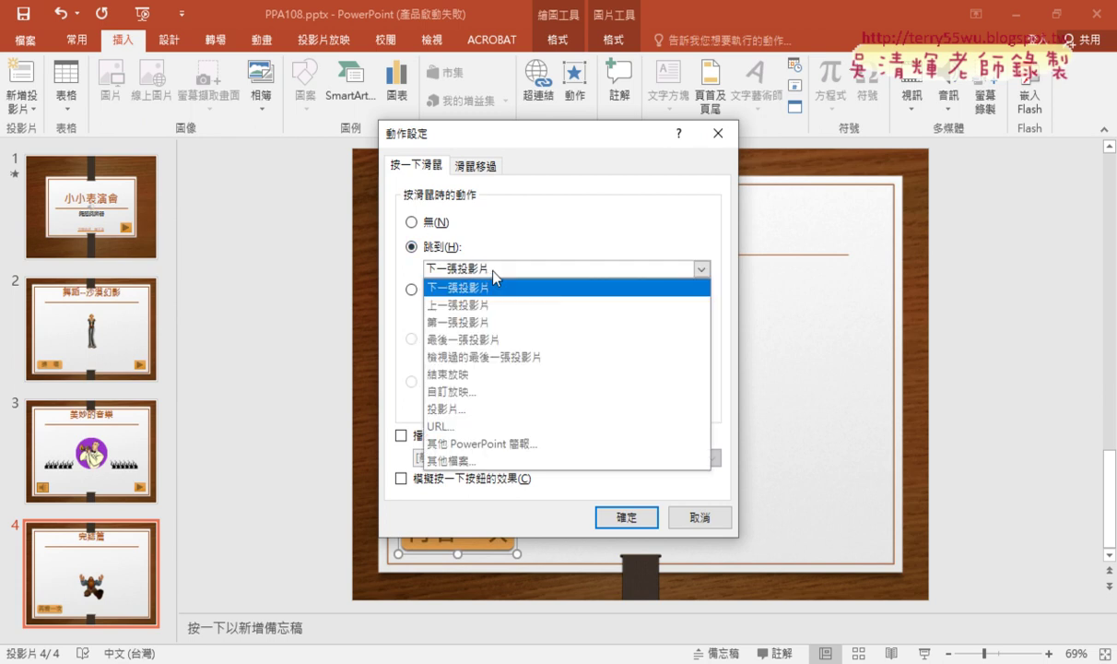
{"action": "left_click", "coordinate": [491, 324]}
{"action": "left_click_drag", "start_coordinate": [525, 140], "coordinate": [732, 136]}
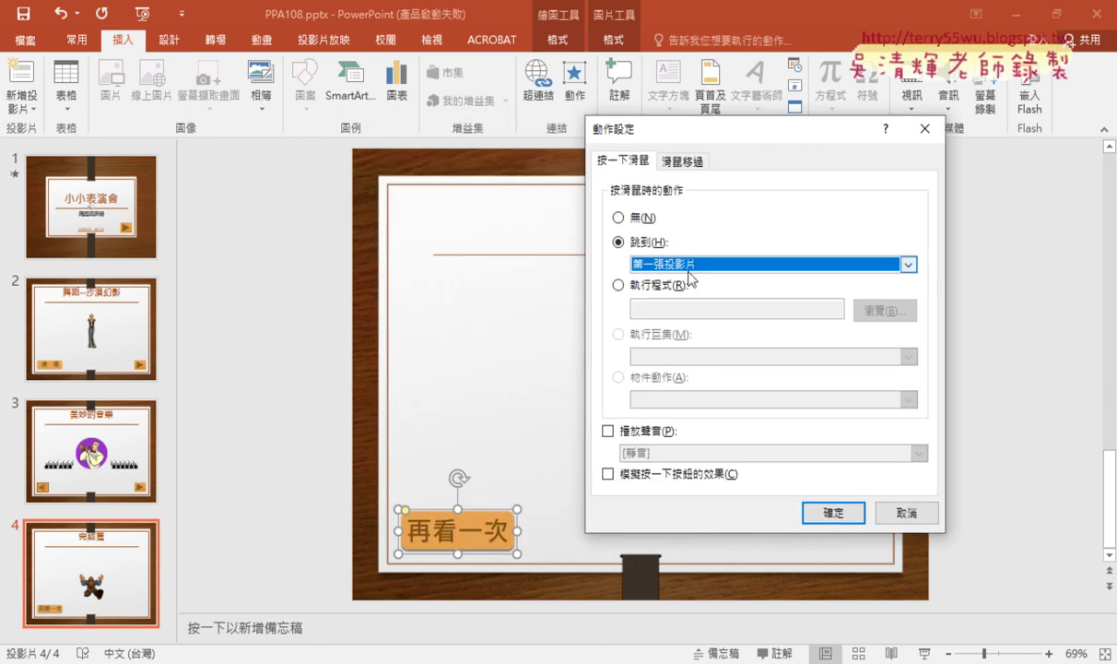
{"action": "left_click", "coordinate": [608, 431]}
{"action": "left_click", "coordinate": [872, 453]}
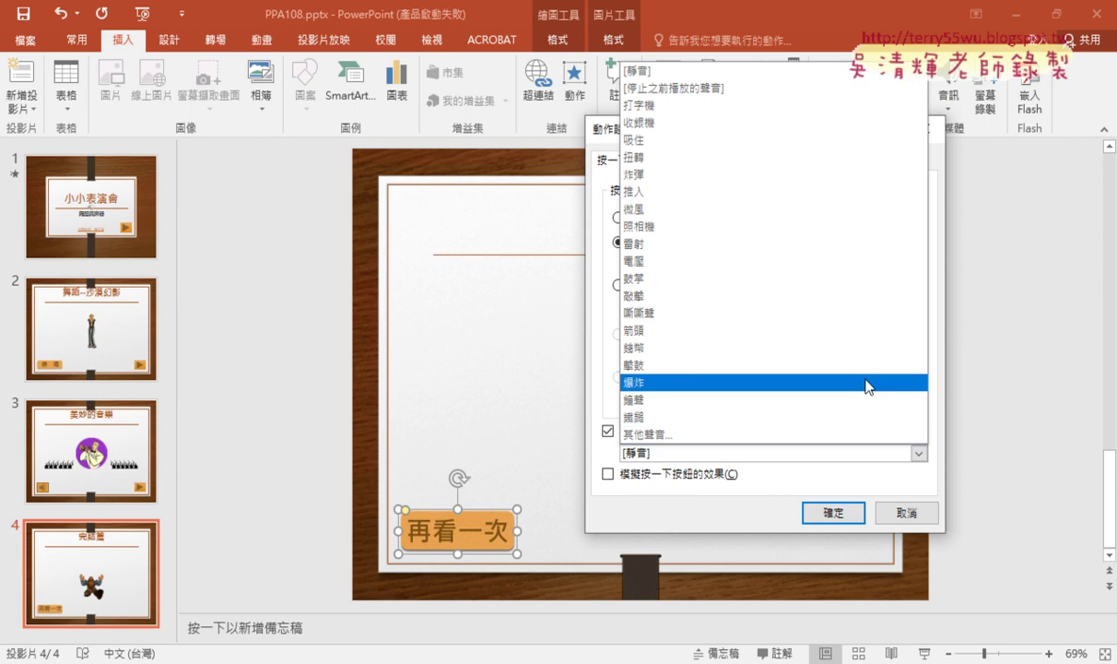
{"action": "left_click", "coordinate": [833, 279]}
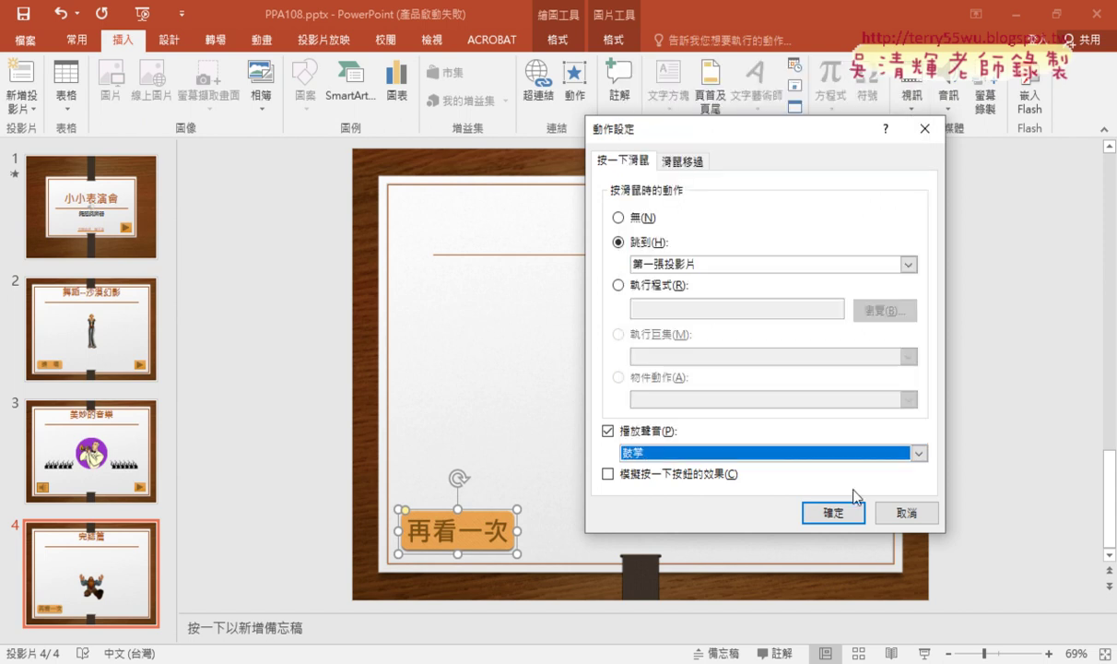
{"action": "left_click", "coordinate": [833, 513]}
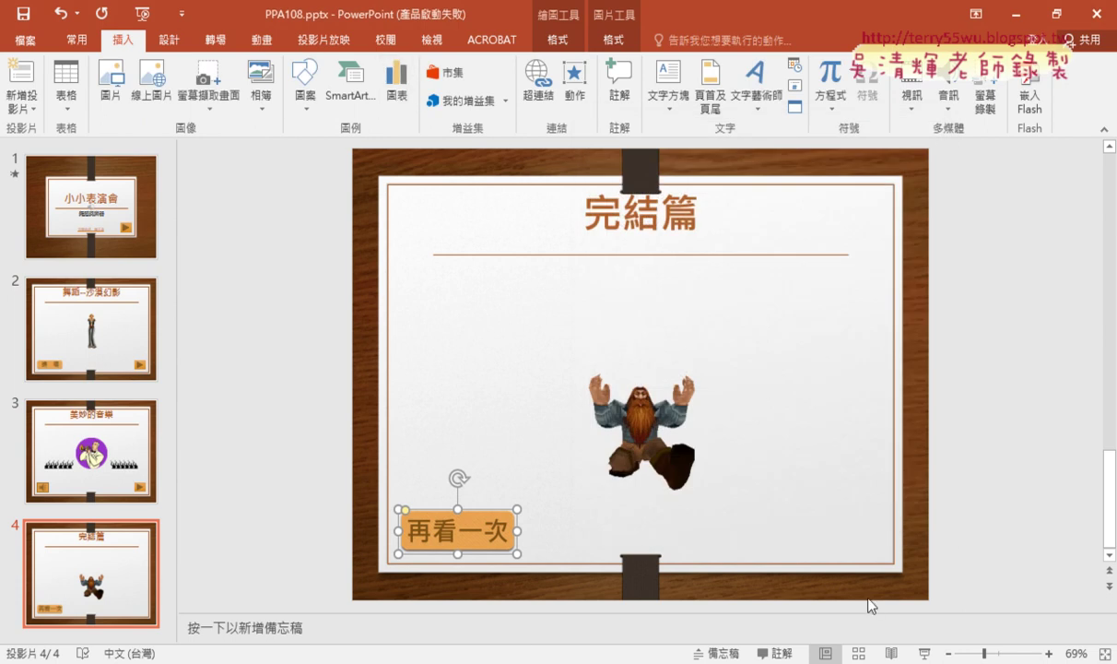
Step: Test in slide show that 再看一次 jumps back to slide 1, then exit and view the PDF
{"action": "left_click", "coordinate": [918, 653]}
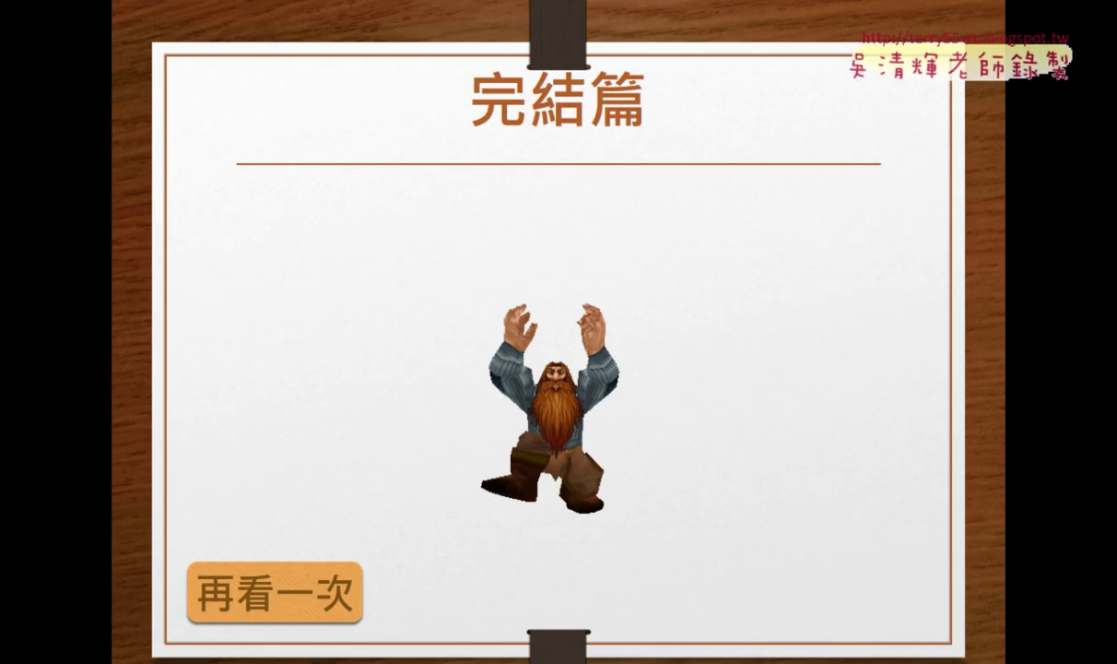
{"action": "left_click", "coordinate": [300, 584]}
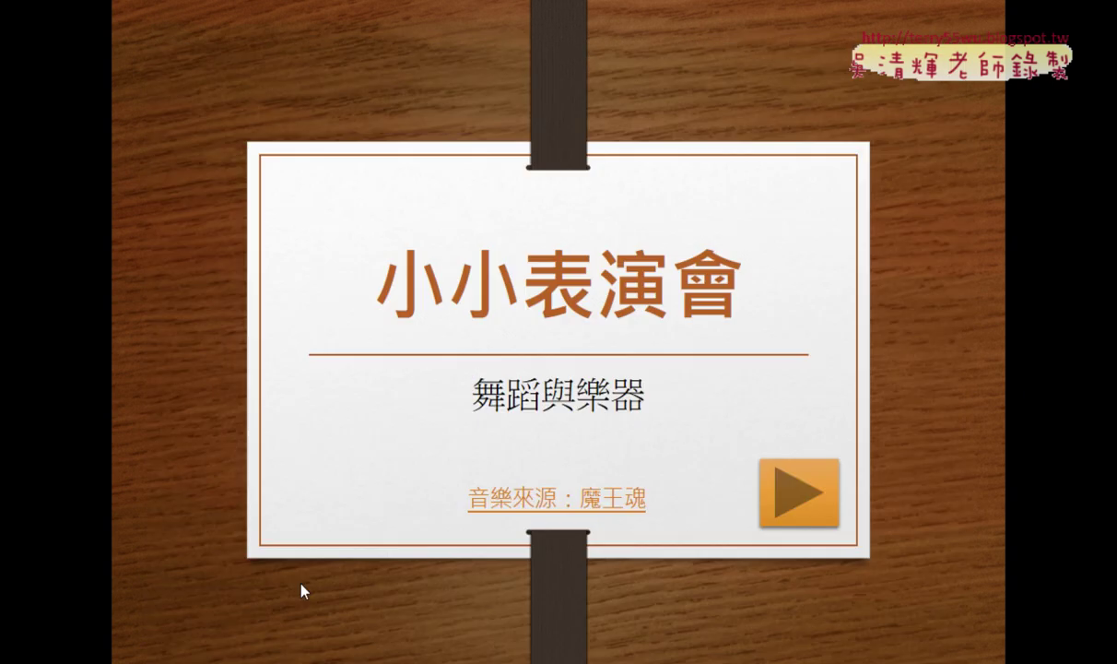
{"action": "key", "text": "Down"}
{"action": "key", "text": "Down"}
{"action": "key", "text": "Down"}
{"action": "key", "text": "Up"}
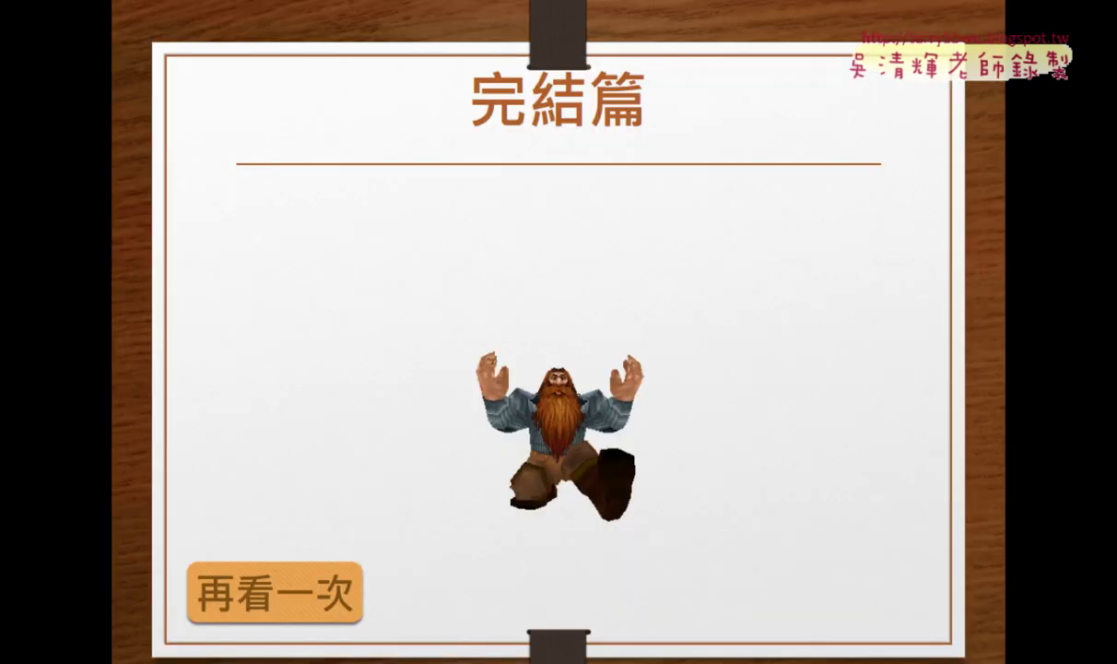
{"action": "key", "text": "Escape"}
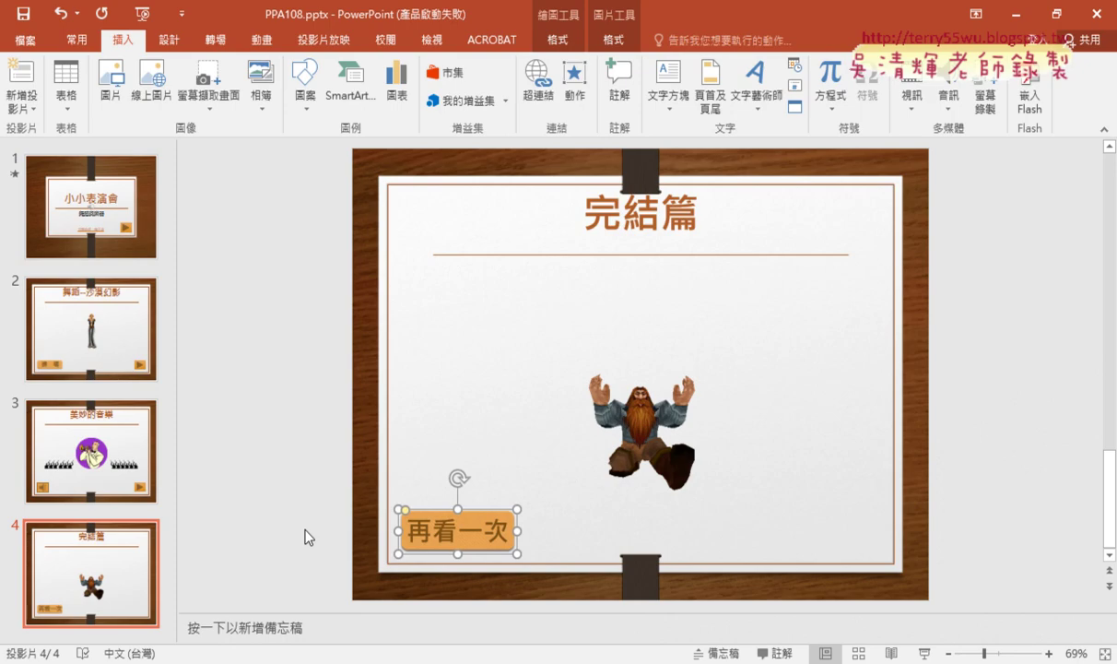
{"action": "key", "text": "alt+Tab"}
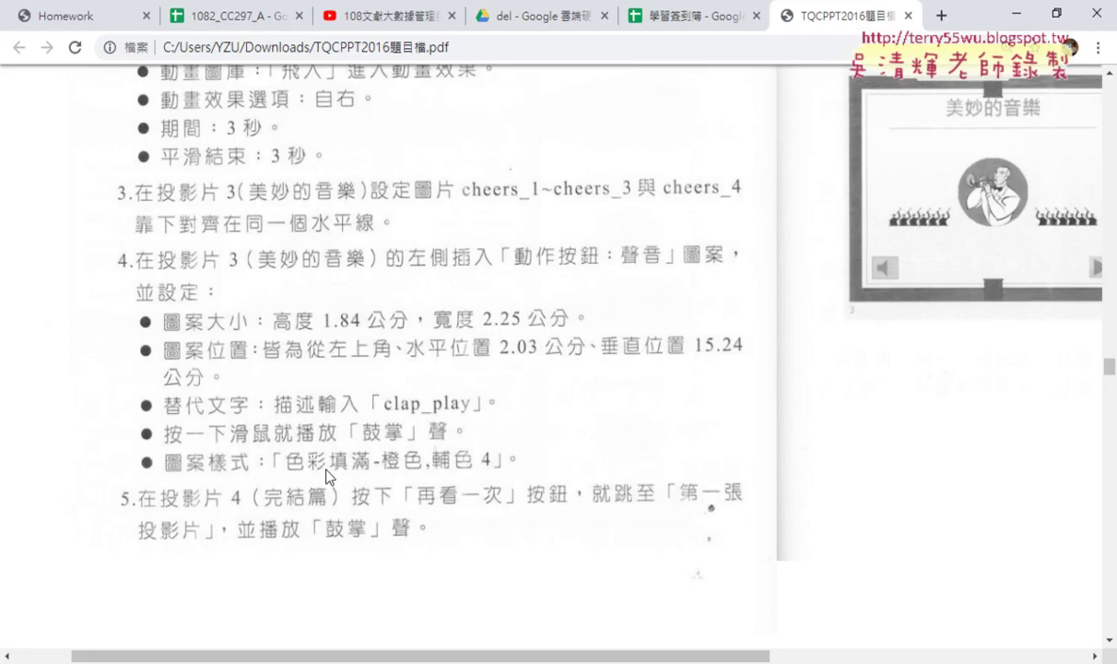
Step: Scroll the PDF to item 6's End action button requirements, then return to PPA108.pptx
{"action": "left_click_drag", "start_coordinate": [420, 655], "coordinate": [695, 656]}
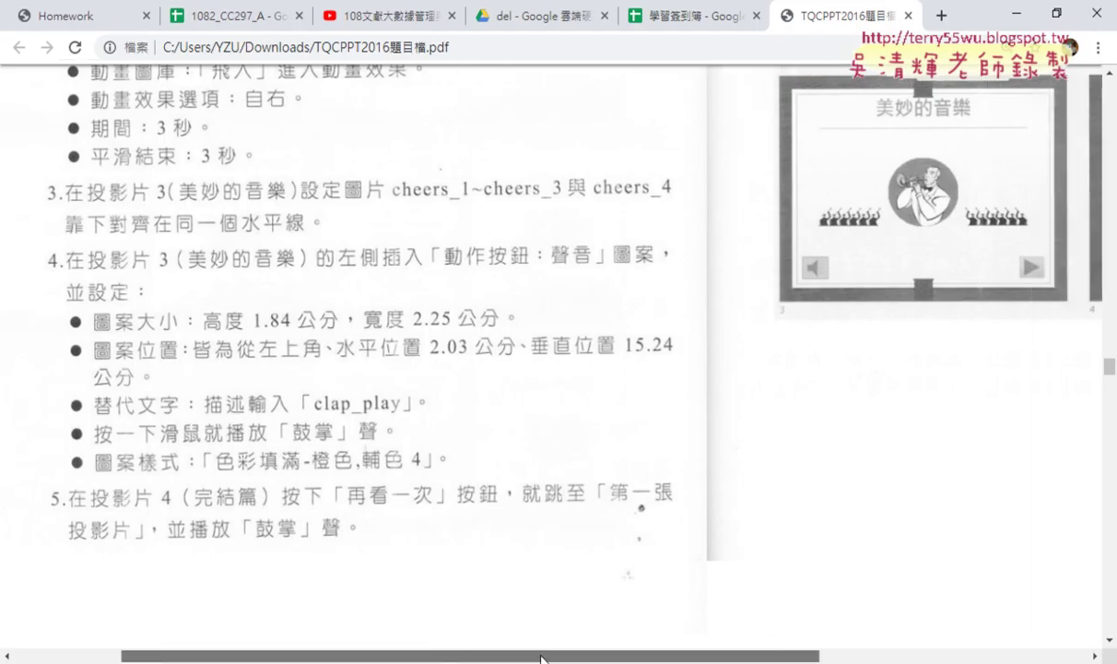
{"action": "scroll", "coordinate": [745, 509], "scroll_direction": "up", "scroll_amount": 4}
{"action": "scroll", "coordinate": [745, 509], "scroll_direction": "up", "scroll_amount": 2}
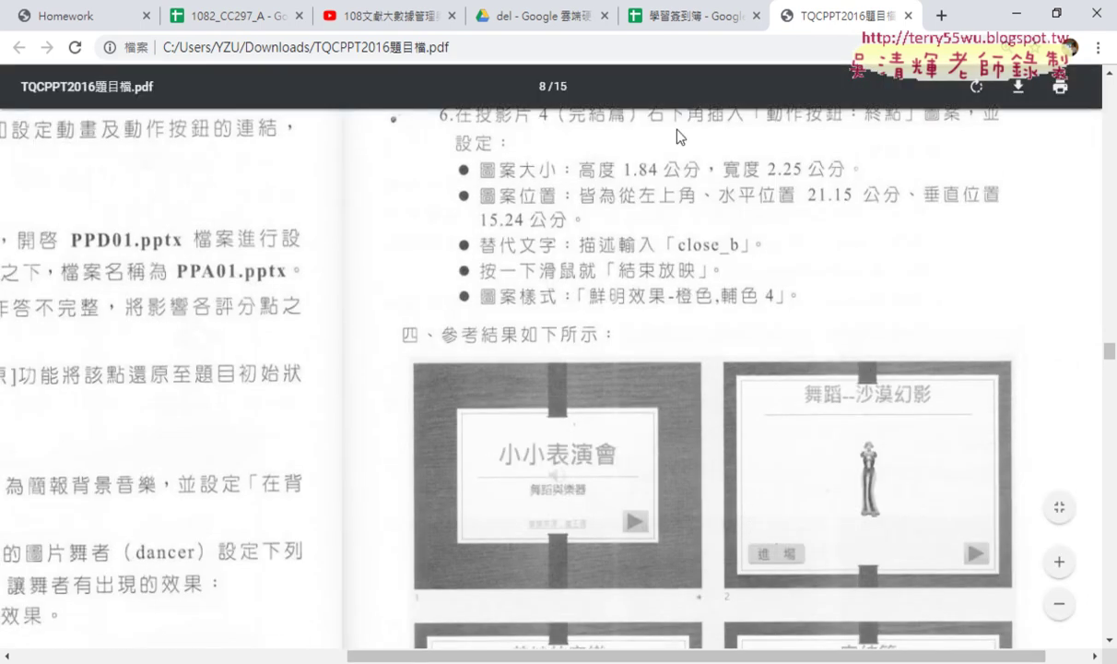
{"action": "scroll", "coordinate": [676, 135], "scroll_direction": "up", "scroll_amount": 1}
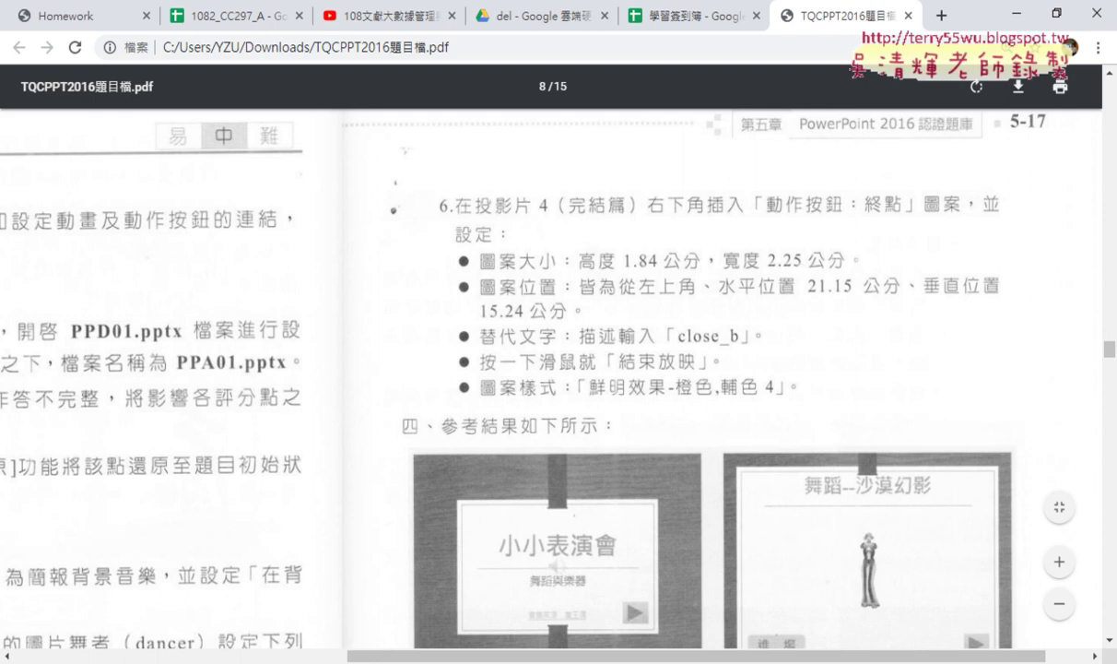
{"action": "left_click", "coordinate": [222, 553]}
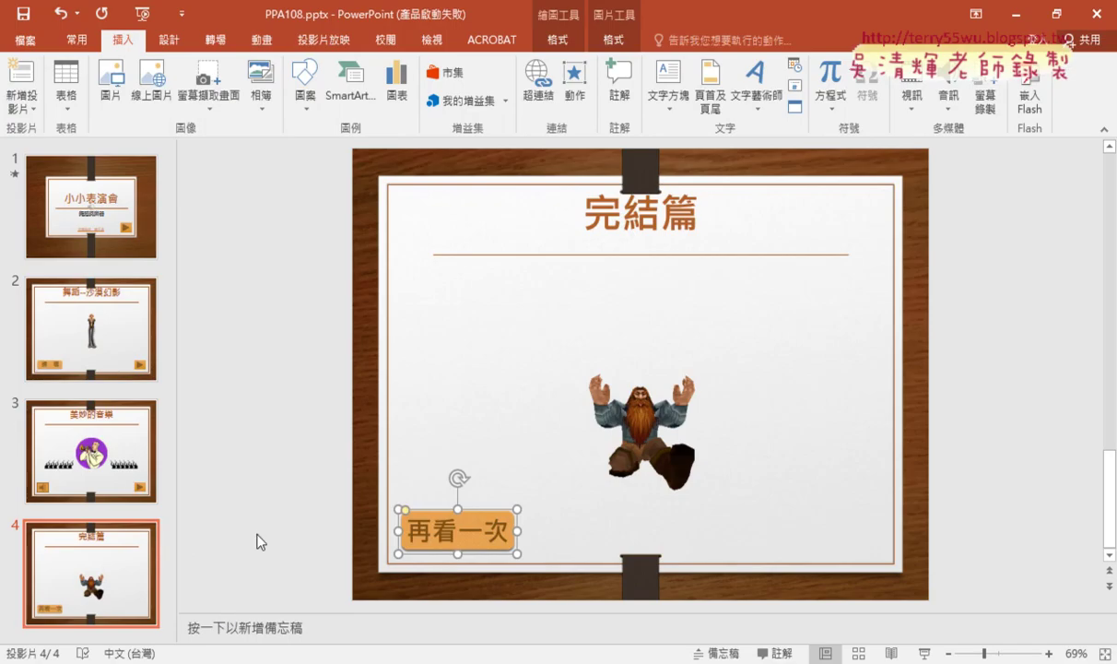
Step: Draw an End action button from the Shapes gallery in slide 4's bottom-right corner
{"action": "left_click", "coordinate": [79, 576]}
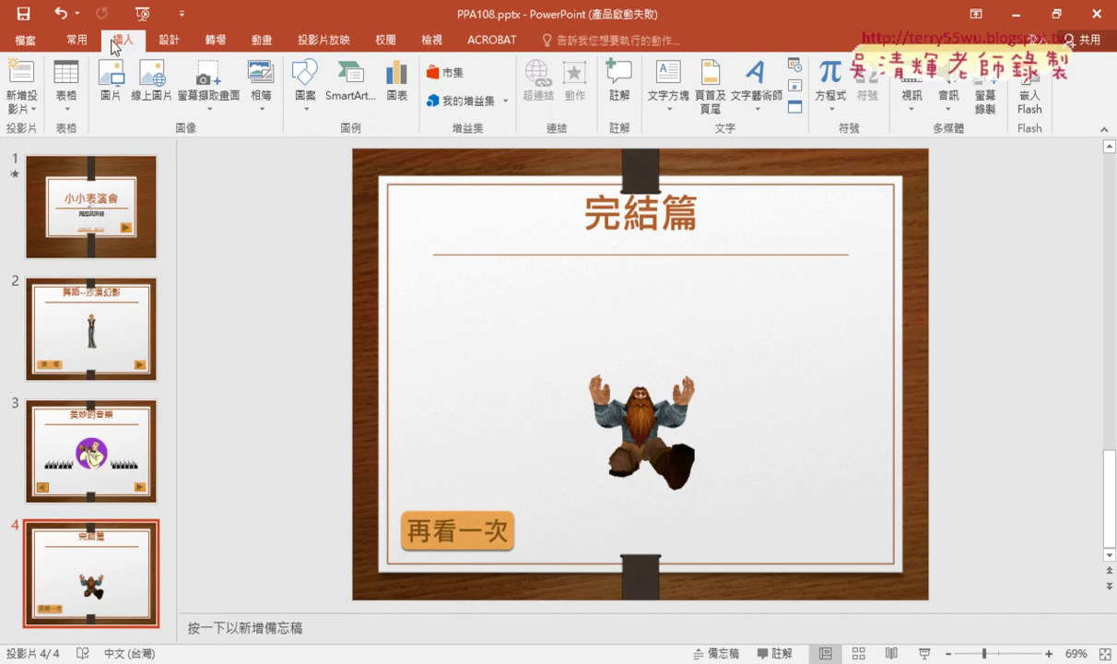
{"action": "left_click", "coordinate": [303, 97]}
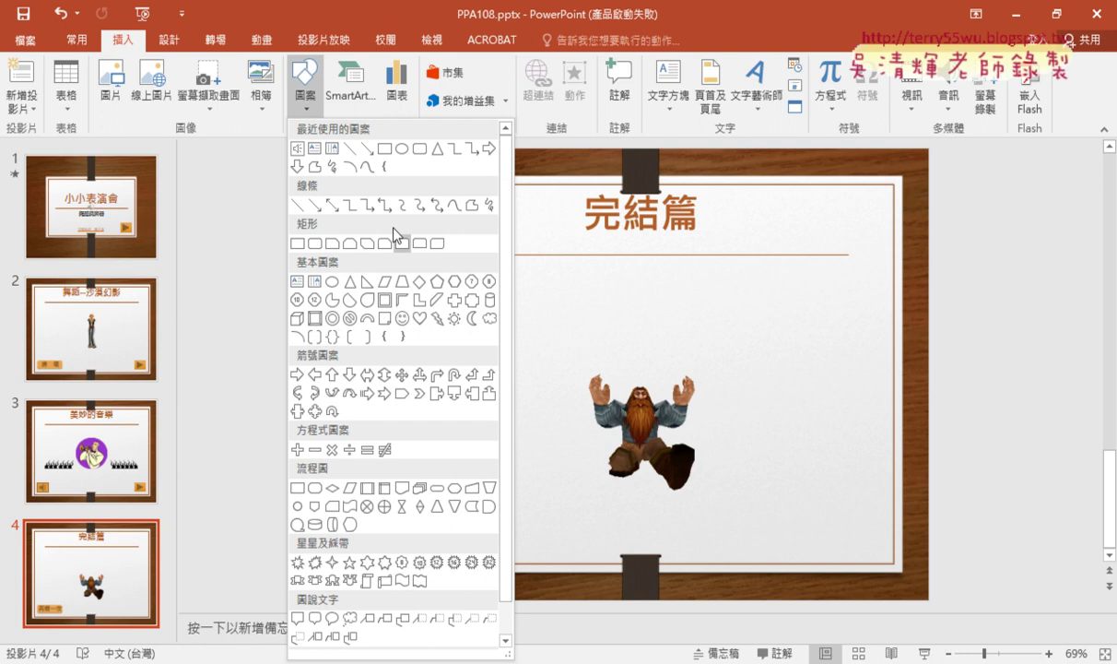
{"action": "scroll", "coordinate": [439, 328], "scroll_direction": "down", "scroll_amount": 1}
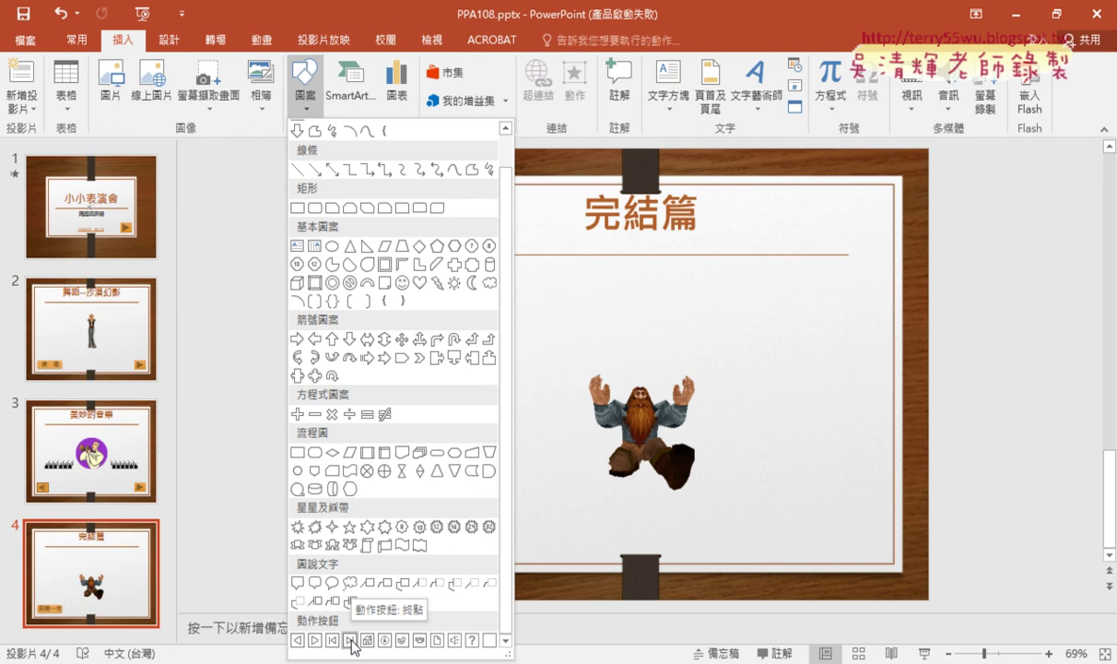
{"action": "left_click", "coordinate": [351, 643]}
{"action": "mouse_move", "coordinate": [801, 483]}
{"action": "left_mouse_down"}
{"action": "mouse_move", "coordinate": [813, 513]}
{"action": "mouse_move", "coordinate": [869, 542]}
{"action": "left_mouse_up"}
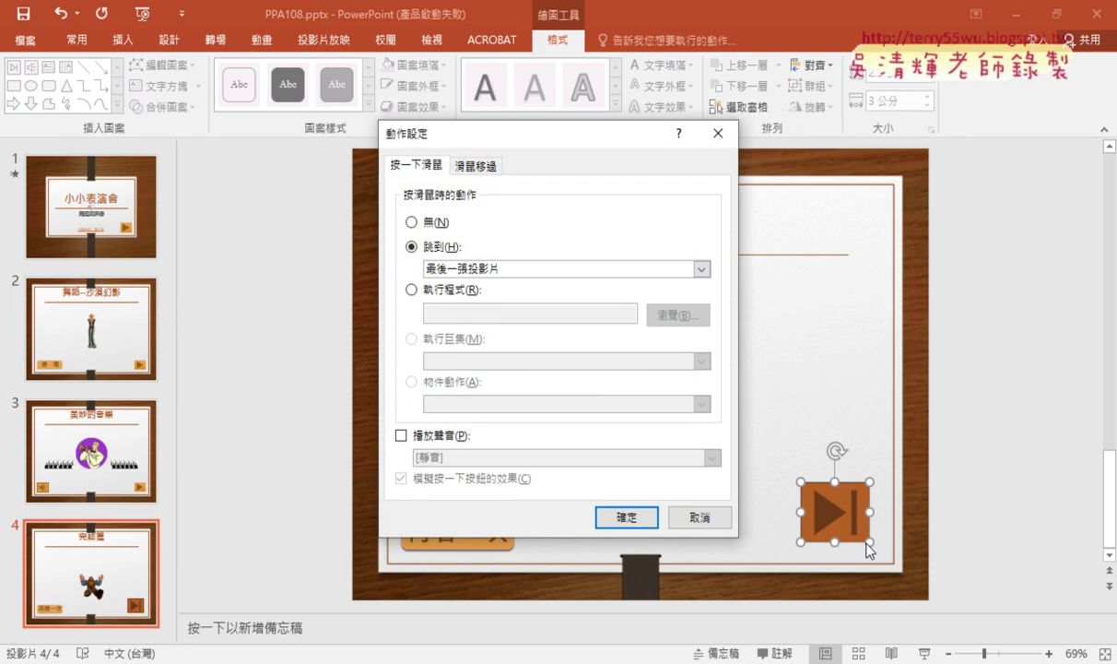
Step: Set the End button's hyperlink action to End Show (結束放映) and confirm it
{"action": "left_click", "coordinate": [510, 269]}
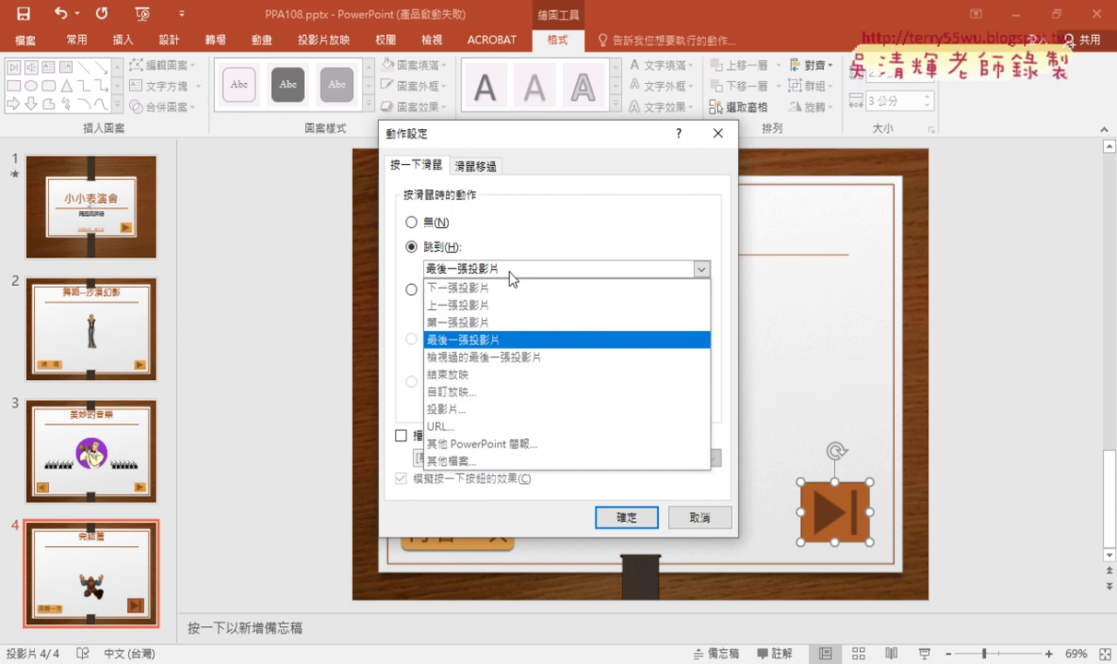
{"action": "left_click", "coordinate": [506, 375]}
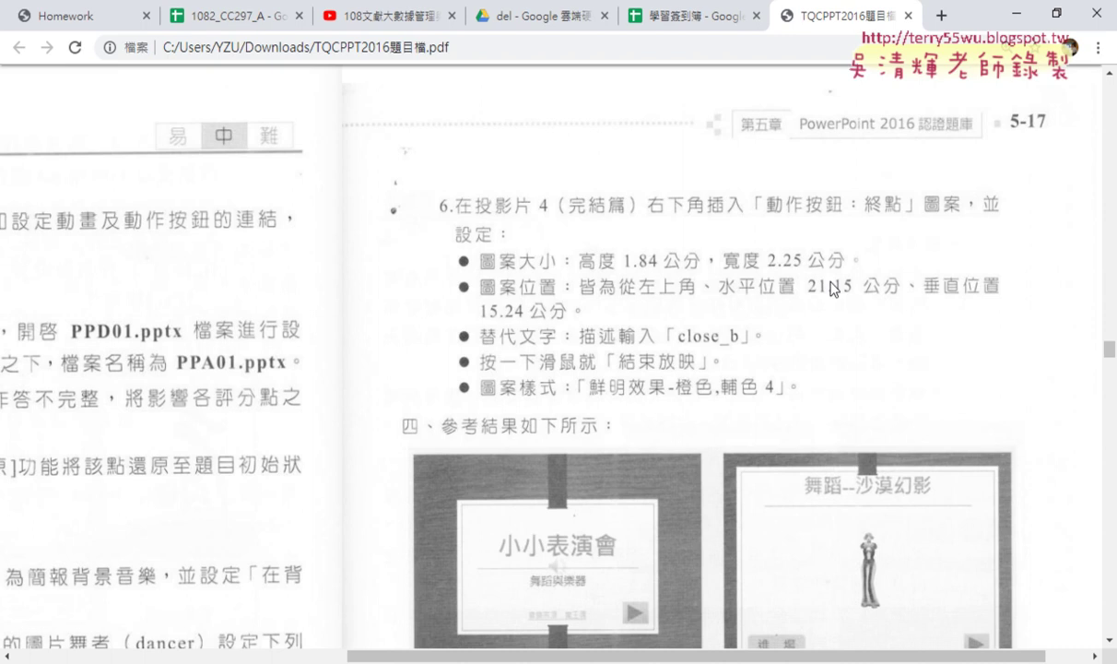
{"action": "left_click", "coordinate": [1019, 15]}
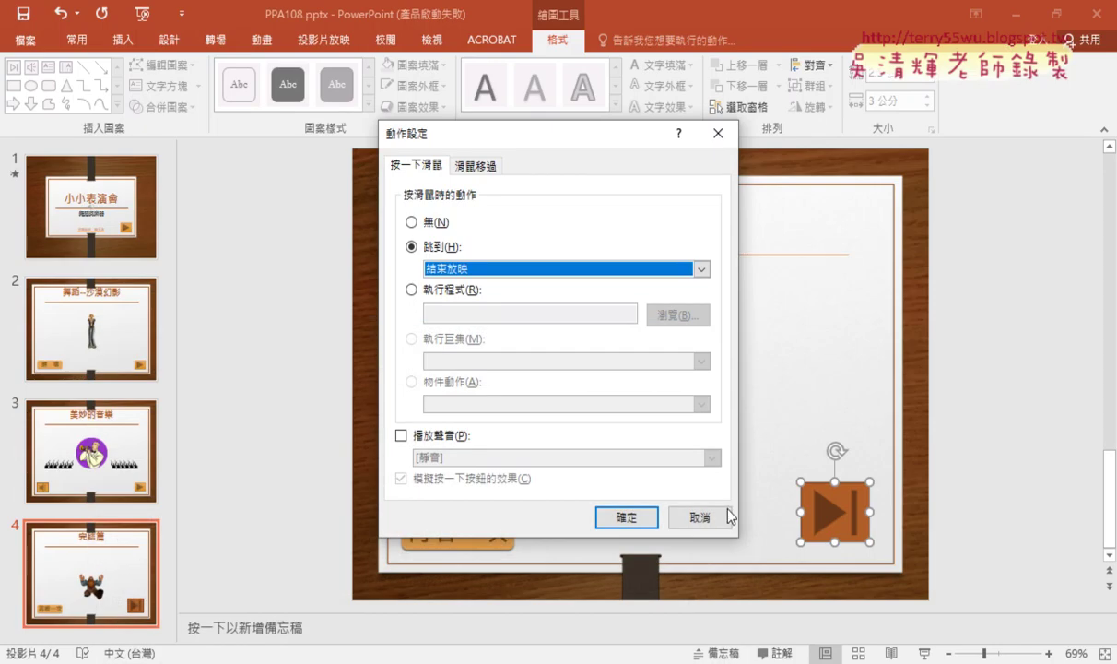
{"action": "left_click", "coordinate": [629, 517]}
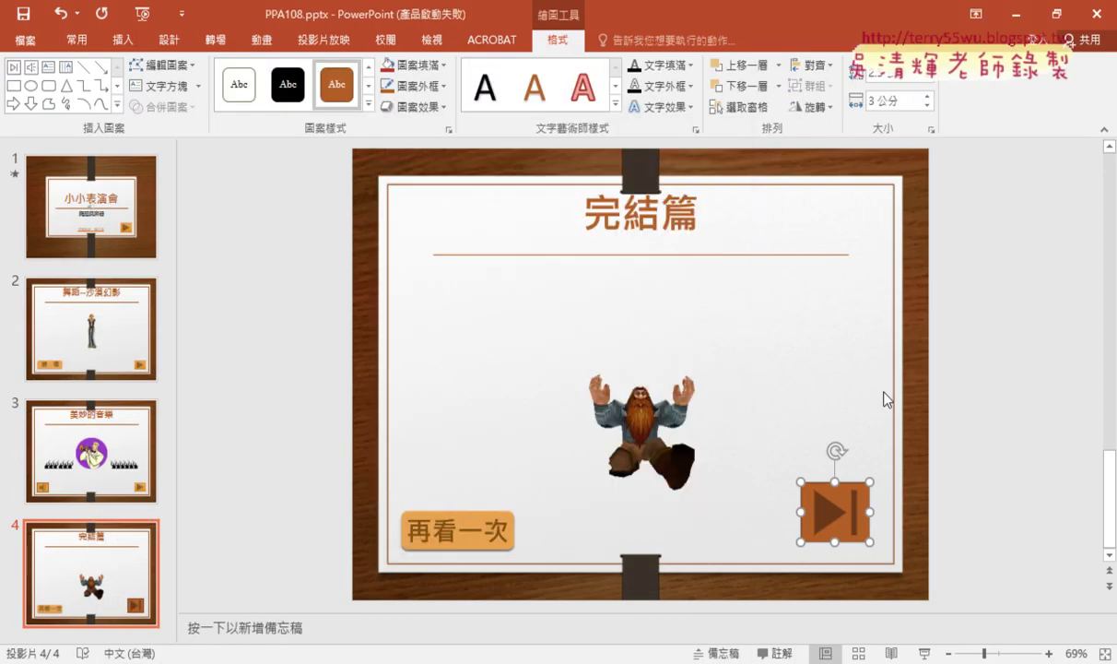
Step: Open Format Shape and check the End button's position: 19.78 cm horizontal, 14.09 cm vertical
{"action": "left_click", "coordinate": [931, 131]}
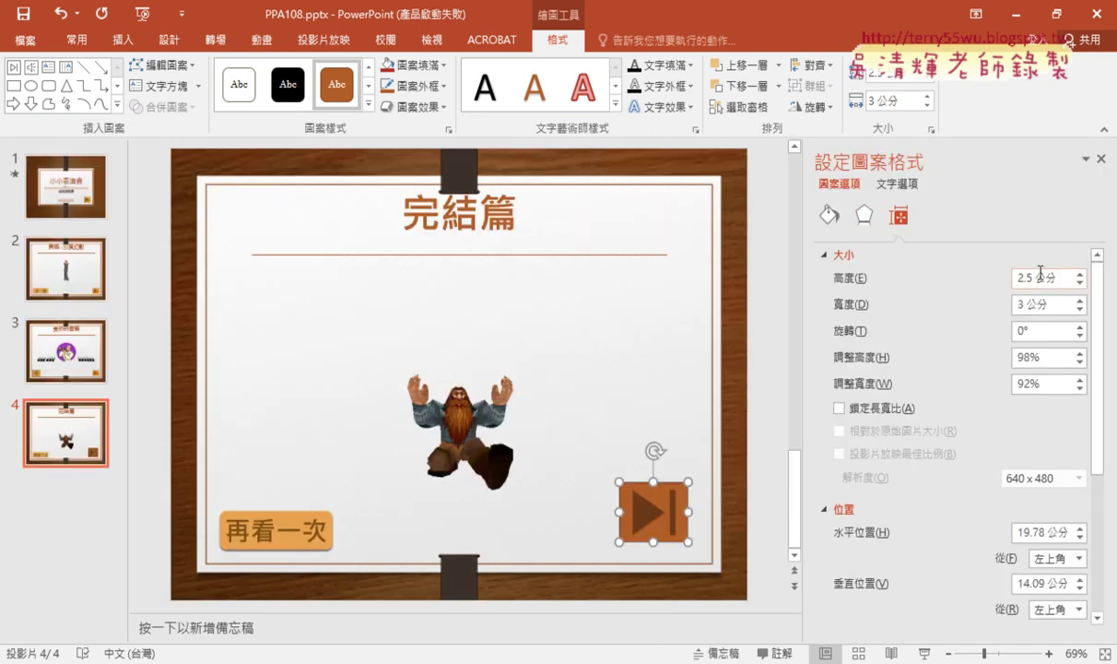
{"action": "mouse_move", "coordinate": [1040, 273]}
{"action": "left_mouse_down"}
{"action": "mouse_move", "coordinate": [1009, 275]}
{"action": "mouse_move", "coordinate": [1010, 300]}
{"action": "left_mouse_up"}
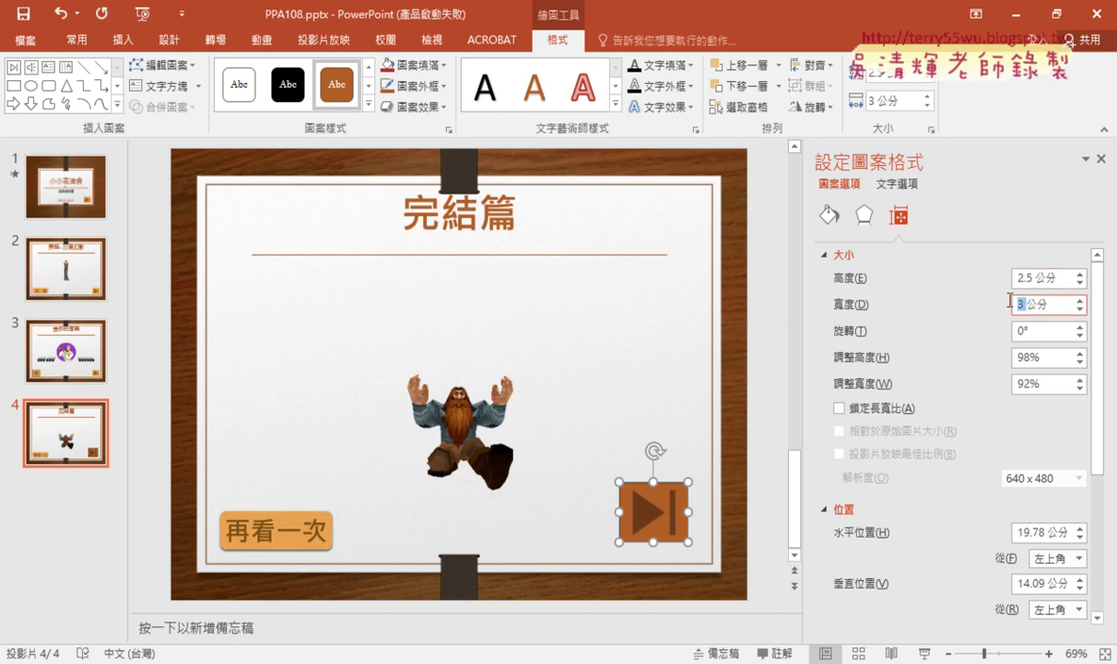
{"action": "left_click", "coordinate": [827, 258]}
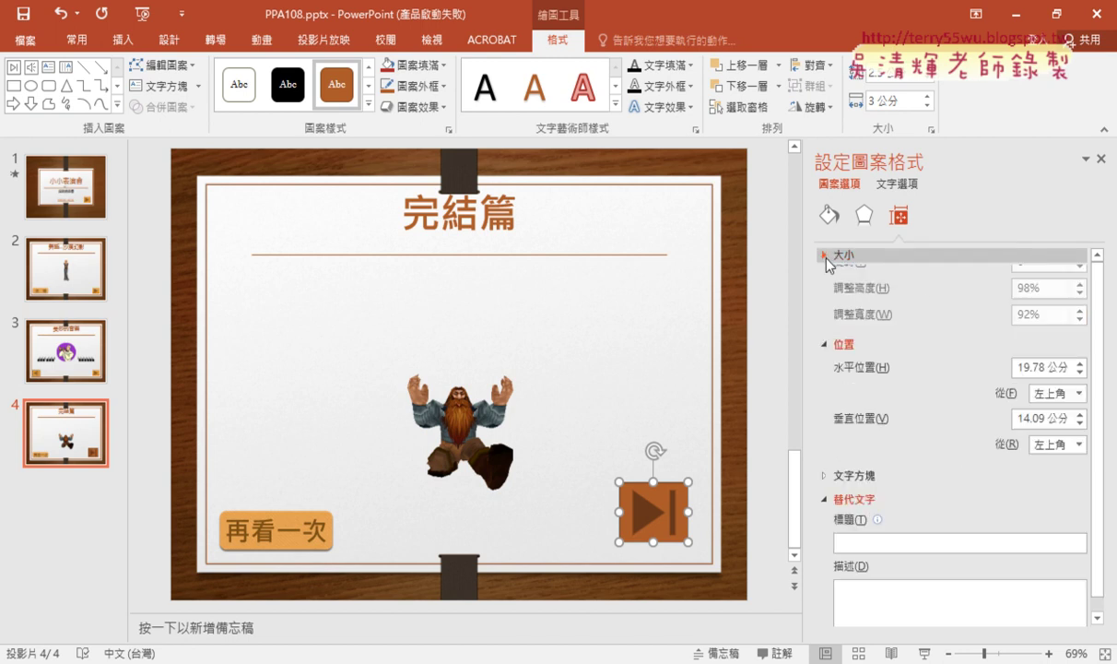
{"action": "left_click_drag", "start_coordinate": [1044, 302], "coordinate": [1018, 302]}
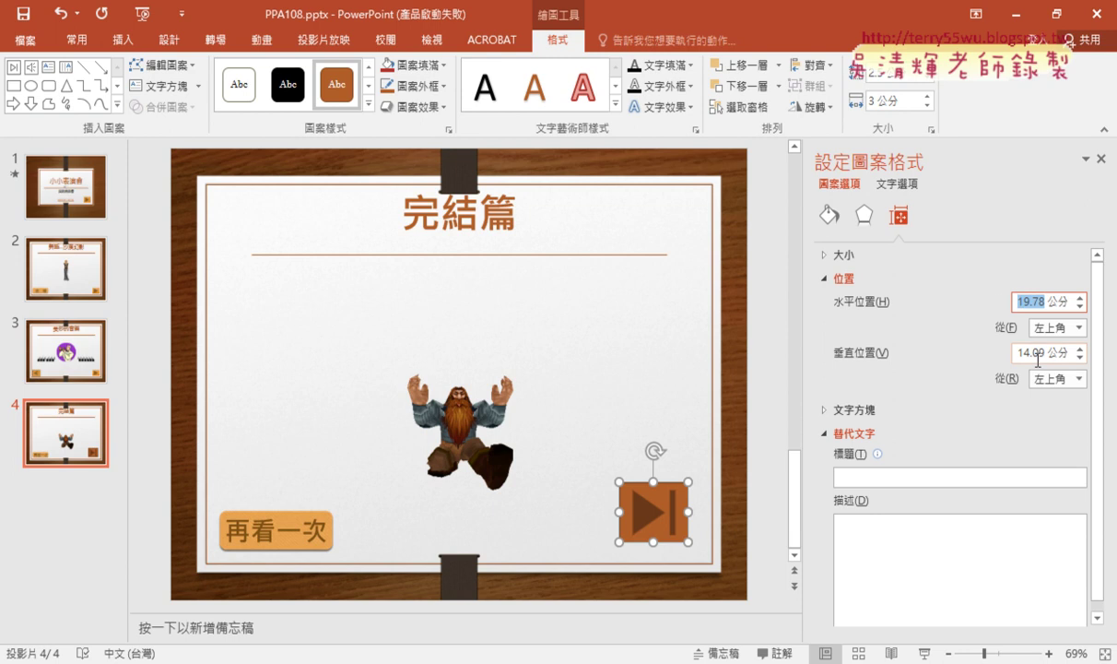
{"action": "left_click_drag", "start_coordinate": [1038, 353], "coordinate": [1018, 352]}
Step: Inspect the button's empty alt text description against the task PDF
{"action": "left_click", "coordinate": [873, 554]}
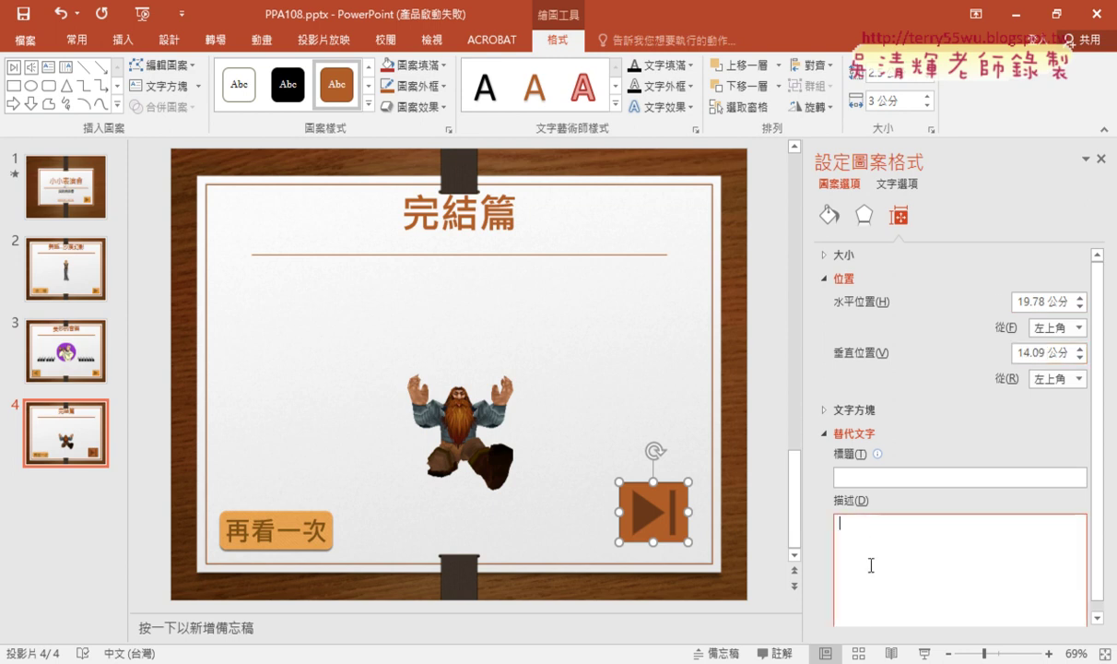
{"action": "key", "text": "alt+Tab"}
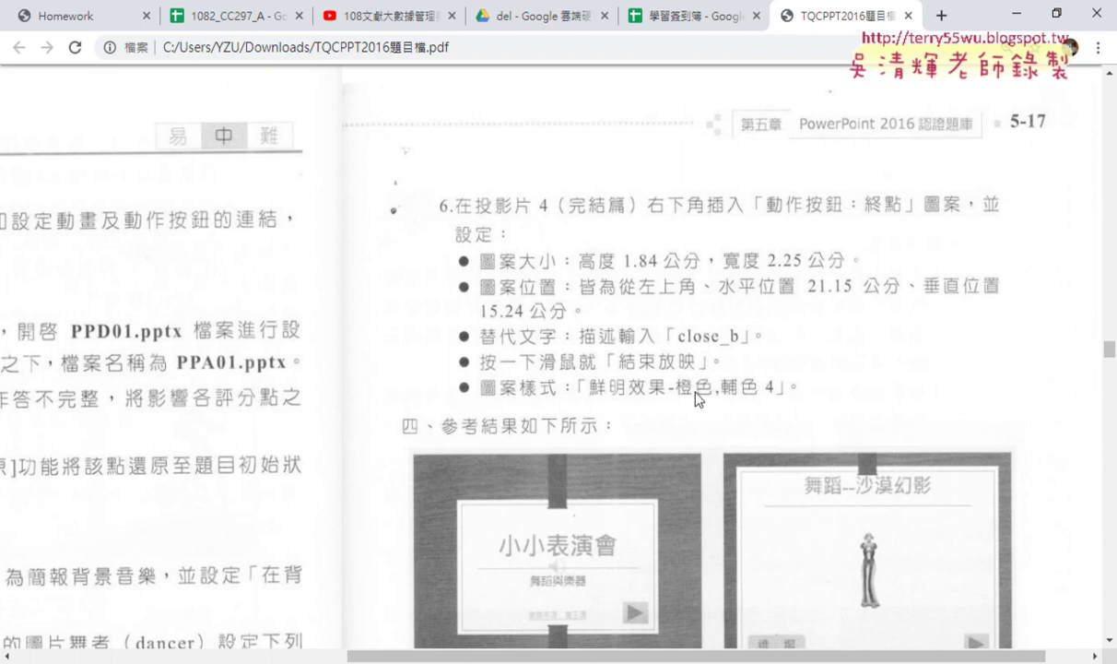
{"action": "left_click", "coordinate": [1016, 13]}
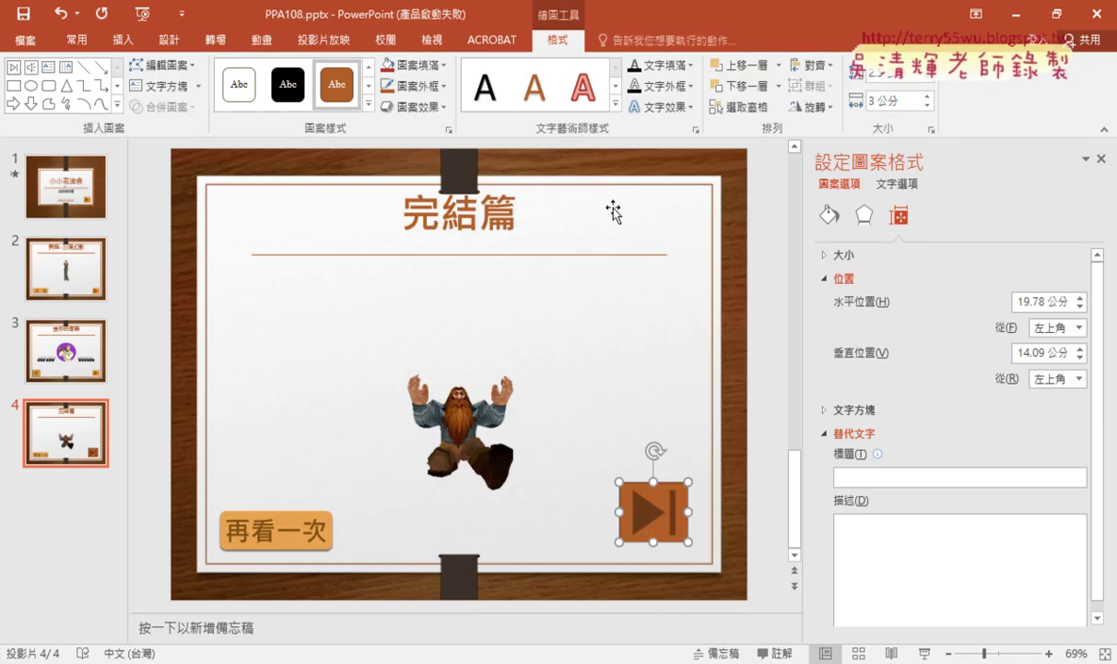
Step: Apply the Colored Fill - Orange, Accent 4 shape style to the End button
{"action": "left_click", "coordinate": [369, 105]}
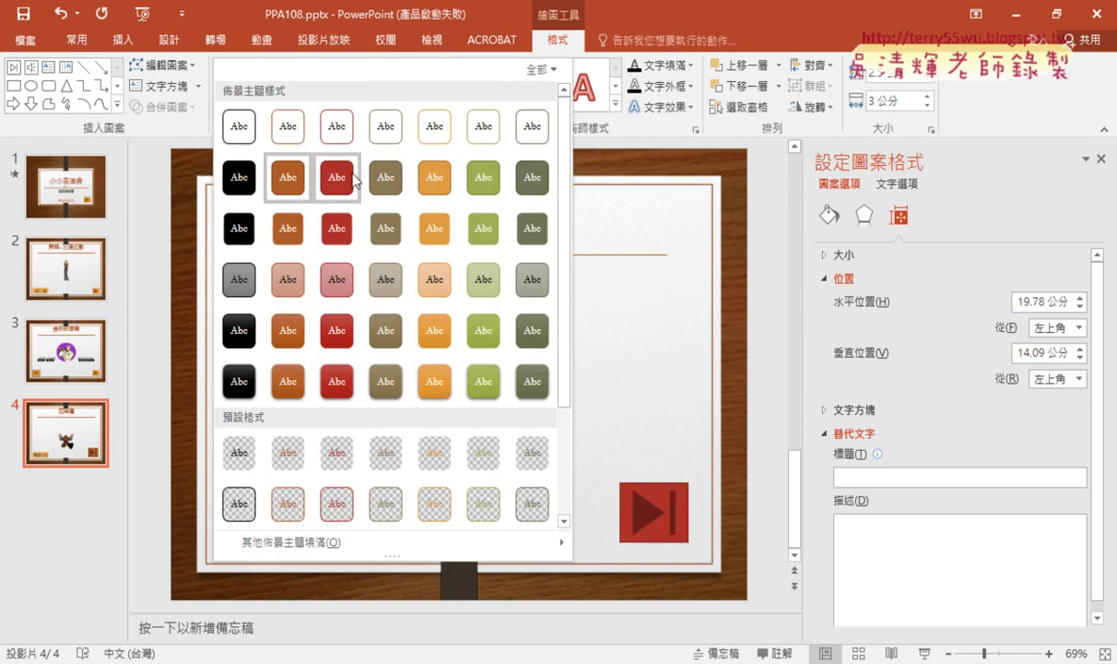
{"action": "left_click", "coordinate": [430, 182]}
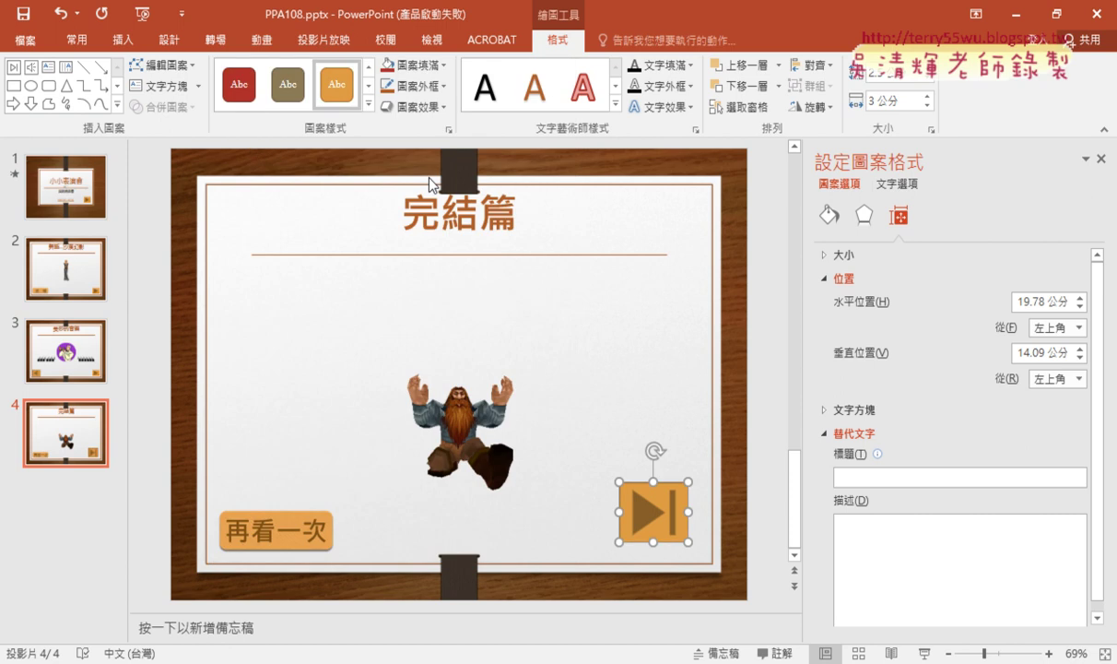
{"action": "key", "text": "alt+Tab"}
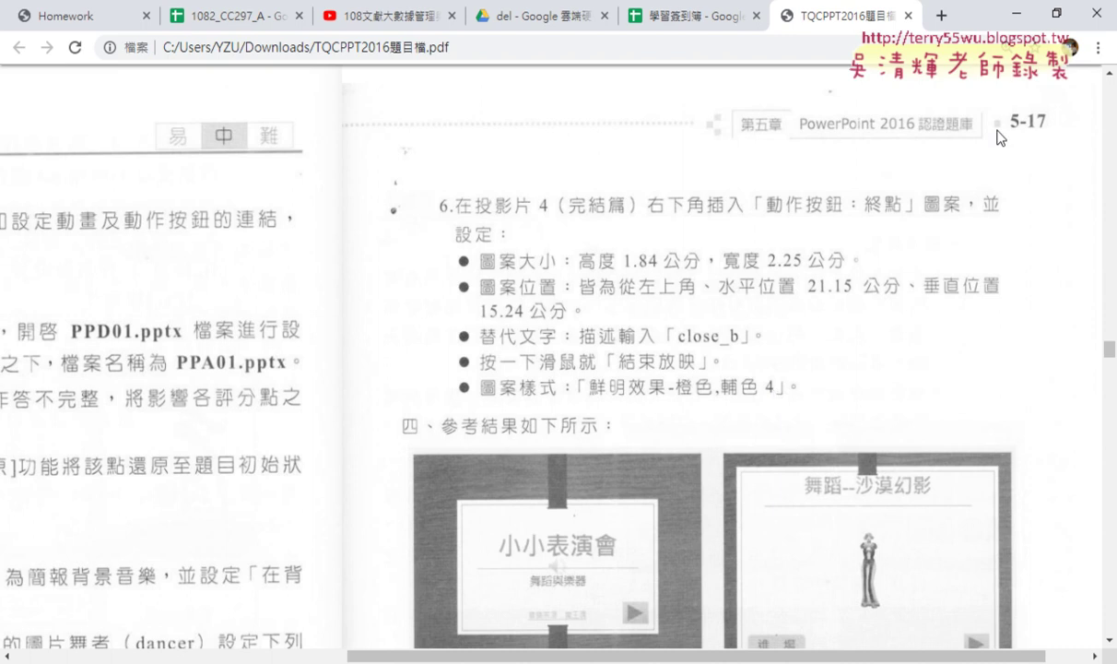
Step: Save the presentation with slide 4's orange End button from the Quick Access Toolbar
{"action": "left_click", "coordinate": [1017, 13]}
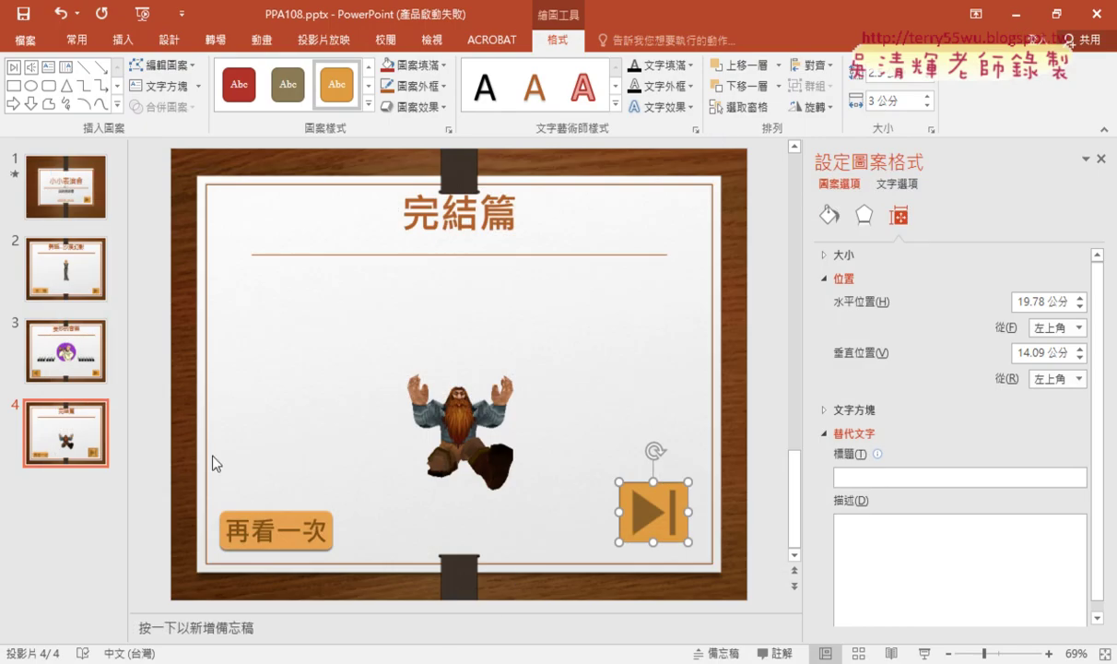
{"action": "left_click", "coordinate": [24, 22]}
{"action": "key", "text": "alt+Tab"}
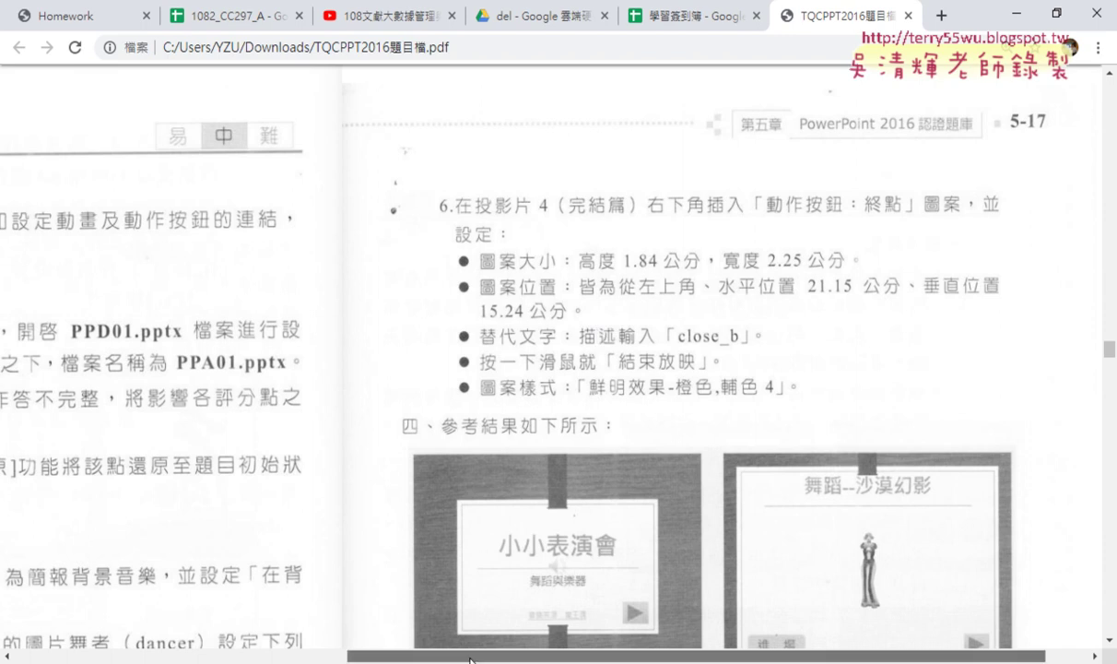
Step: Scroll the task PDF back to design item 1, the Orchestra09.mp3 background music requirement
{"action": "left_click_drag", "start_coordinate": [472, 655], "coordinate": [187, 653]}
{"action": "scroll", "coordinate": [440, 391], "scroll_direction": "down", "scroll_amount": 1}
{"action": "scroll", "coordinate": [440, 391], "scroll_direction": "down", "scroll_amount": 2}
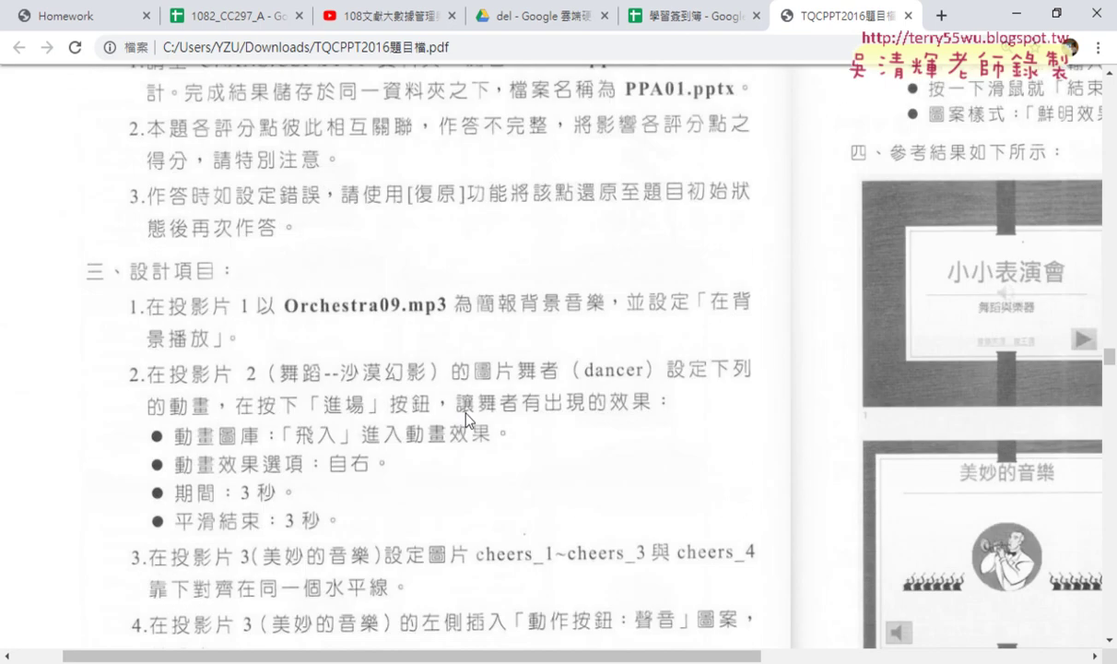